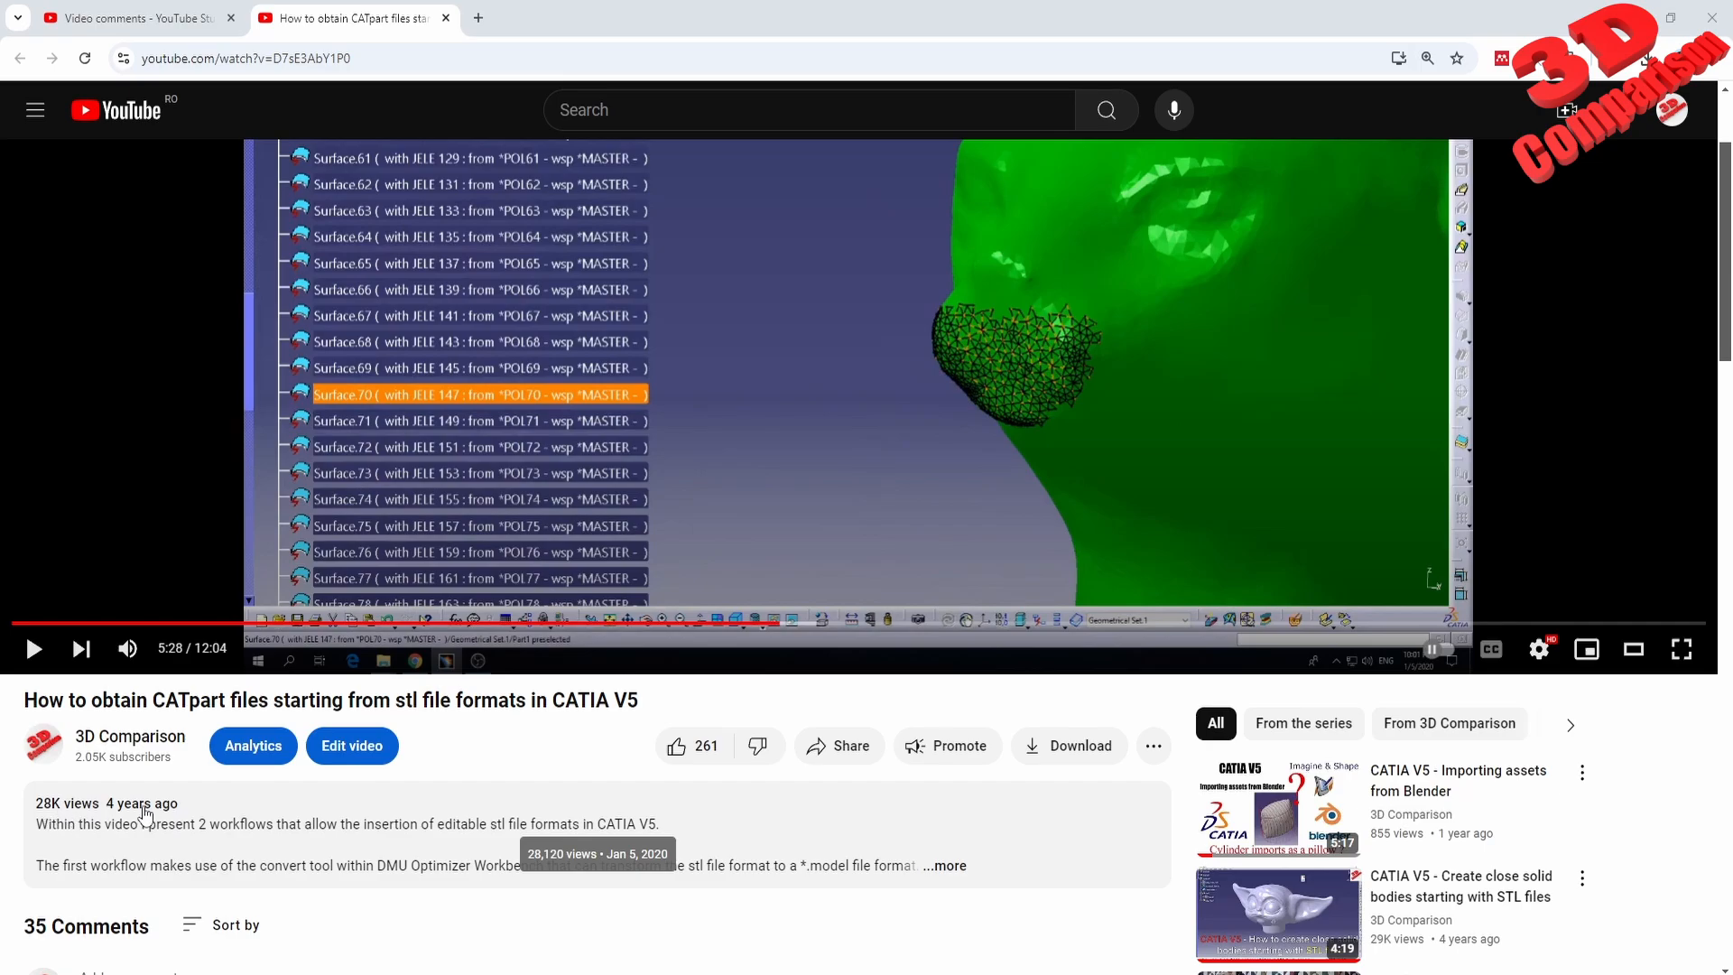
# Step: Read the unanswered viewer comment about connecting the surfaces and creating a solid, and return to the STL import video
pyautogui.scroll(2, 462, 424)
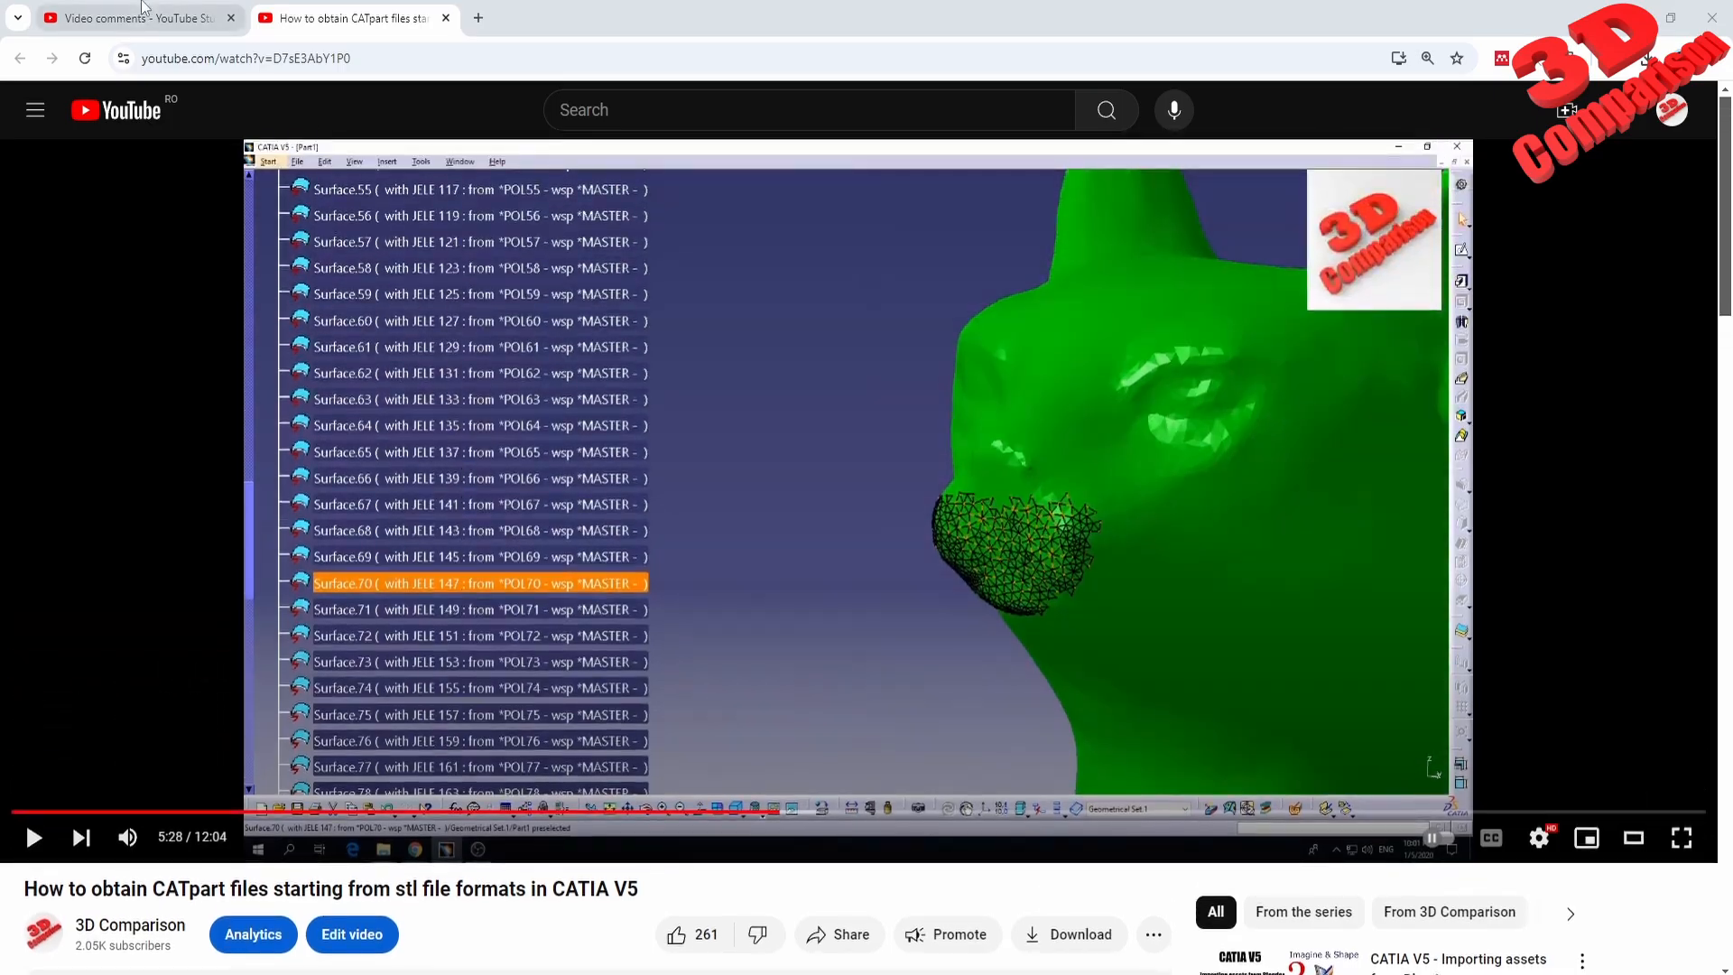
pyautogui.click(142, 18)
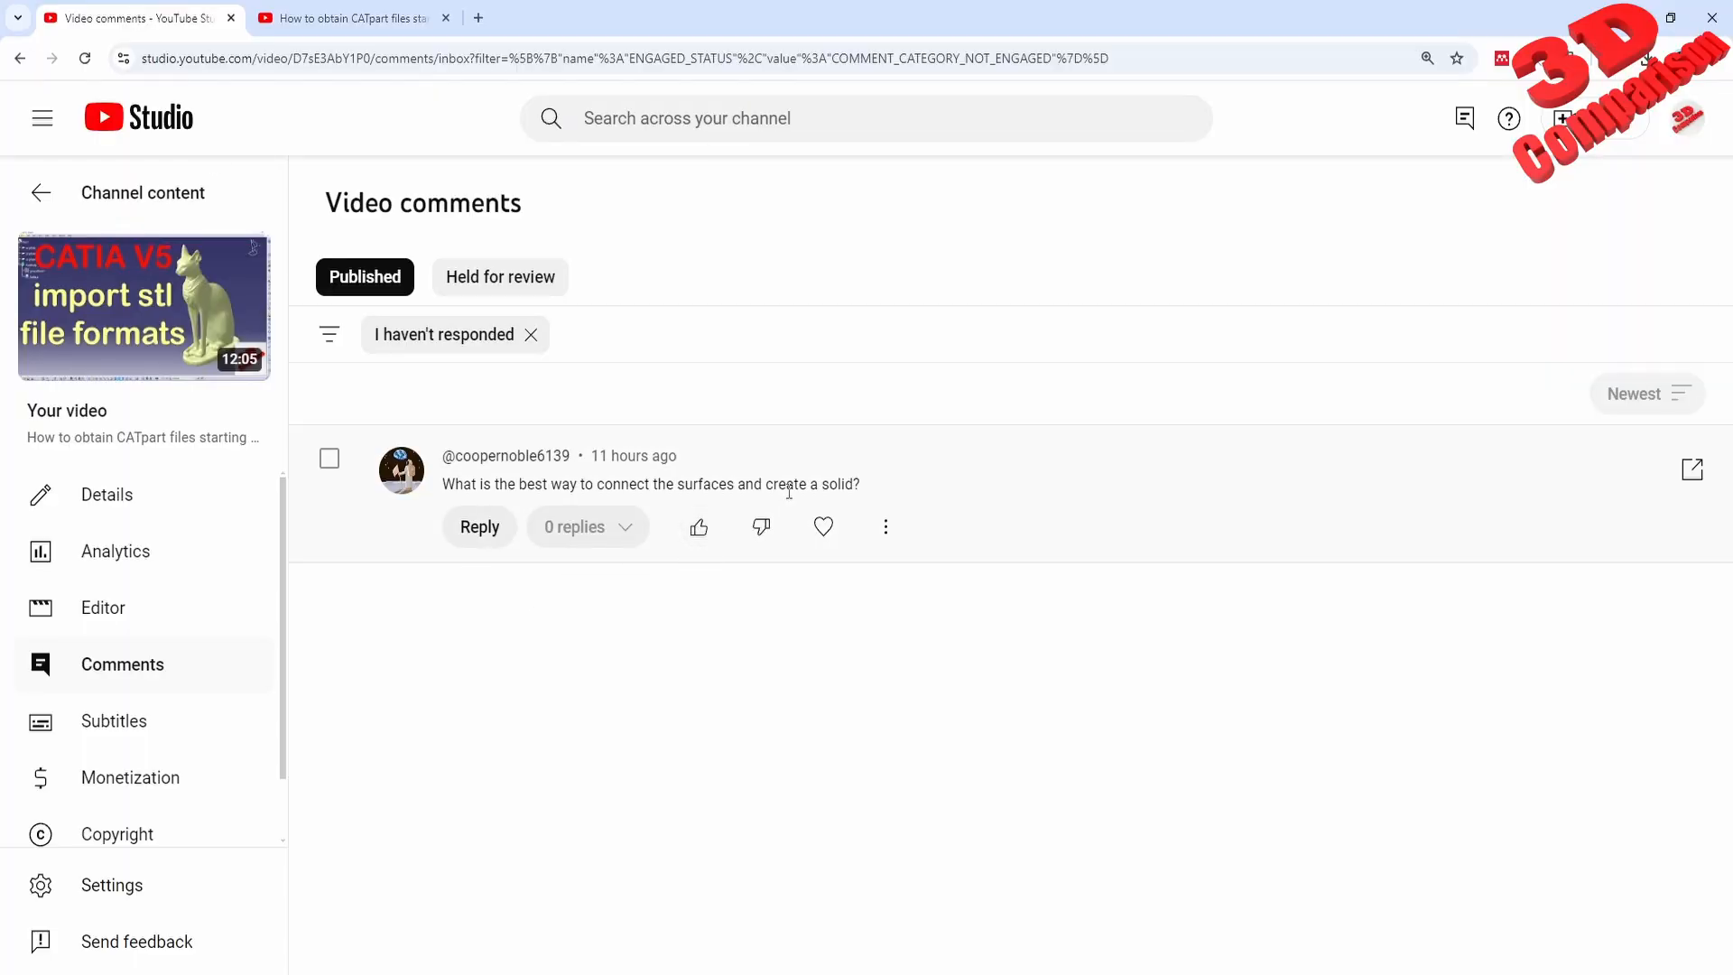
pyautogui.click(318, 20)
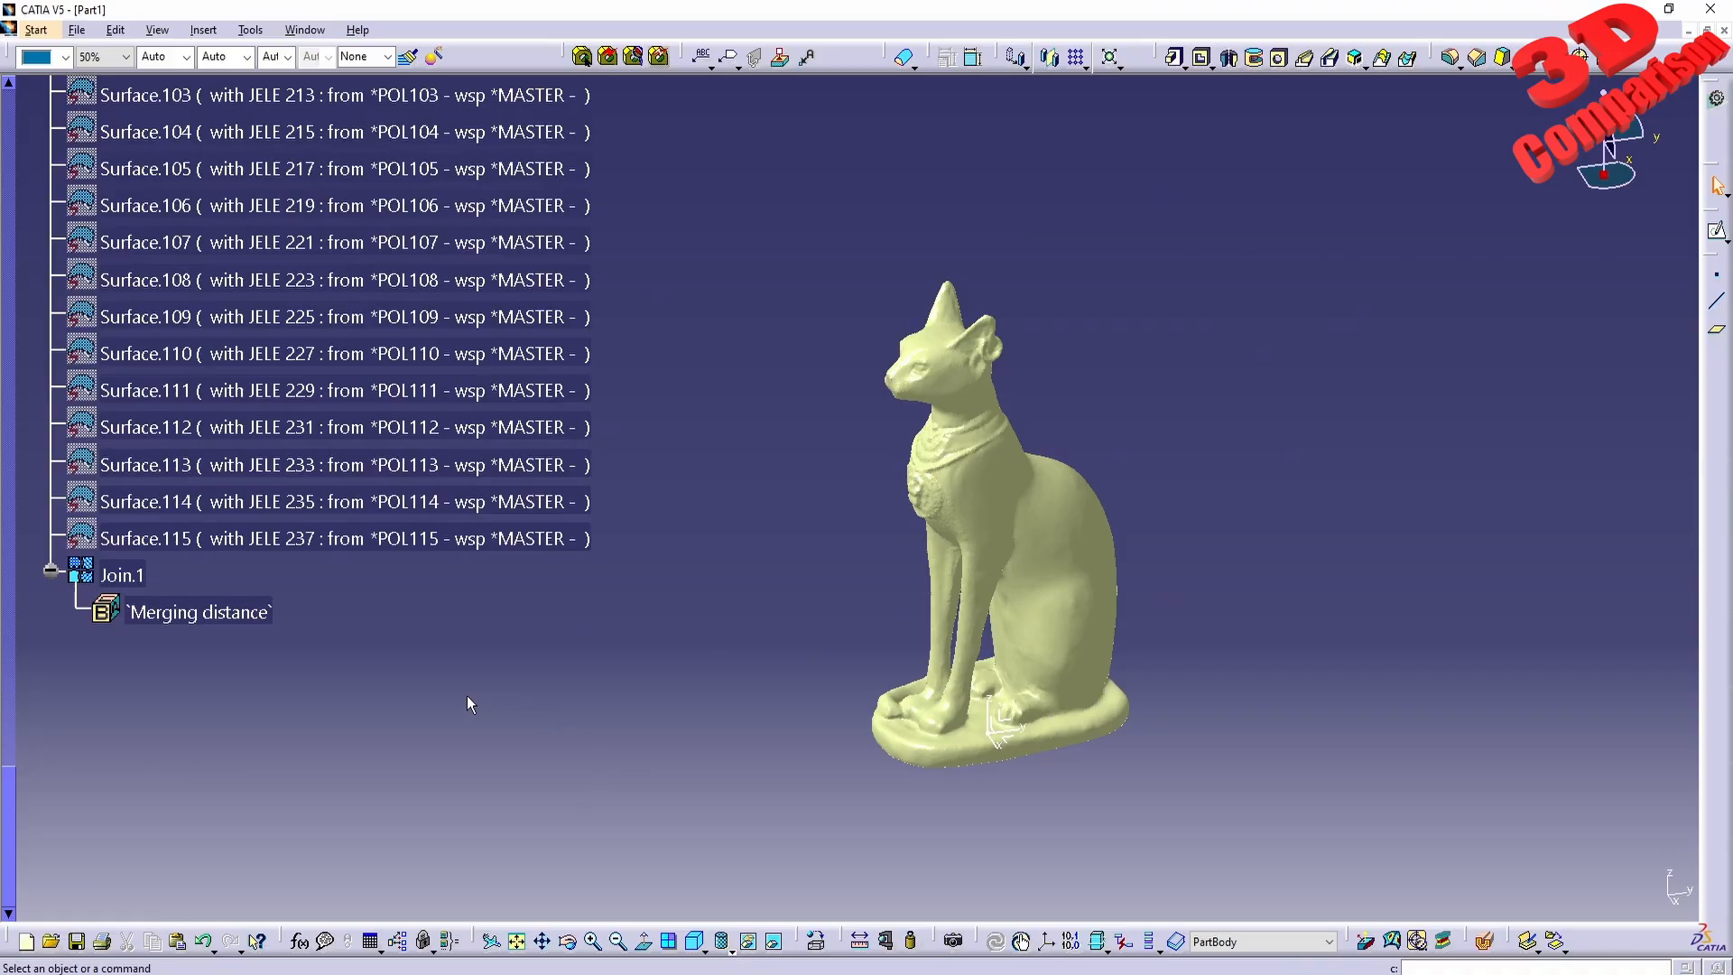
# Step: Review the imported surfaces in the CATIA V5 specification tree, from the PartBody down to the join feature
pyautogui.scroll(10, 467, 695)
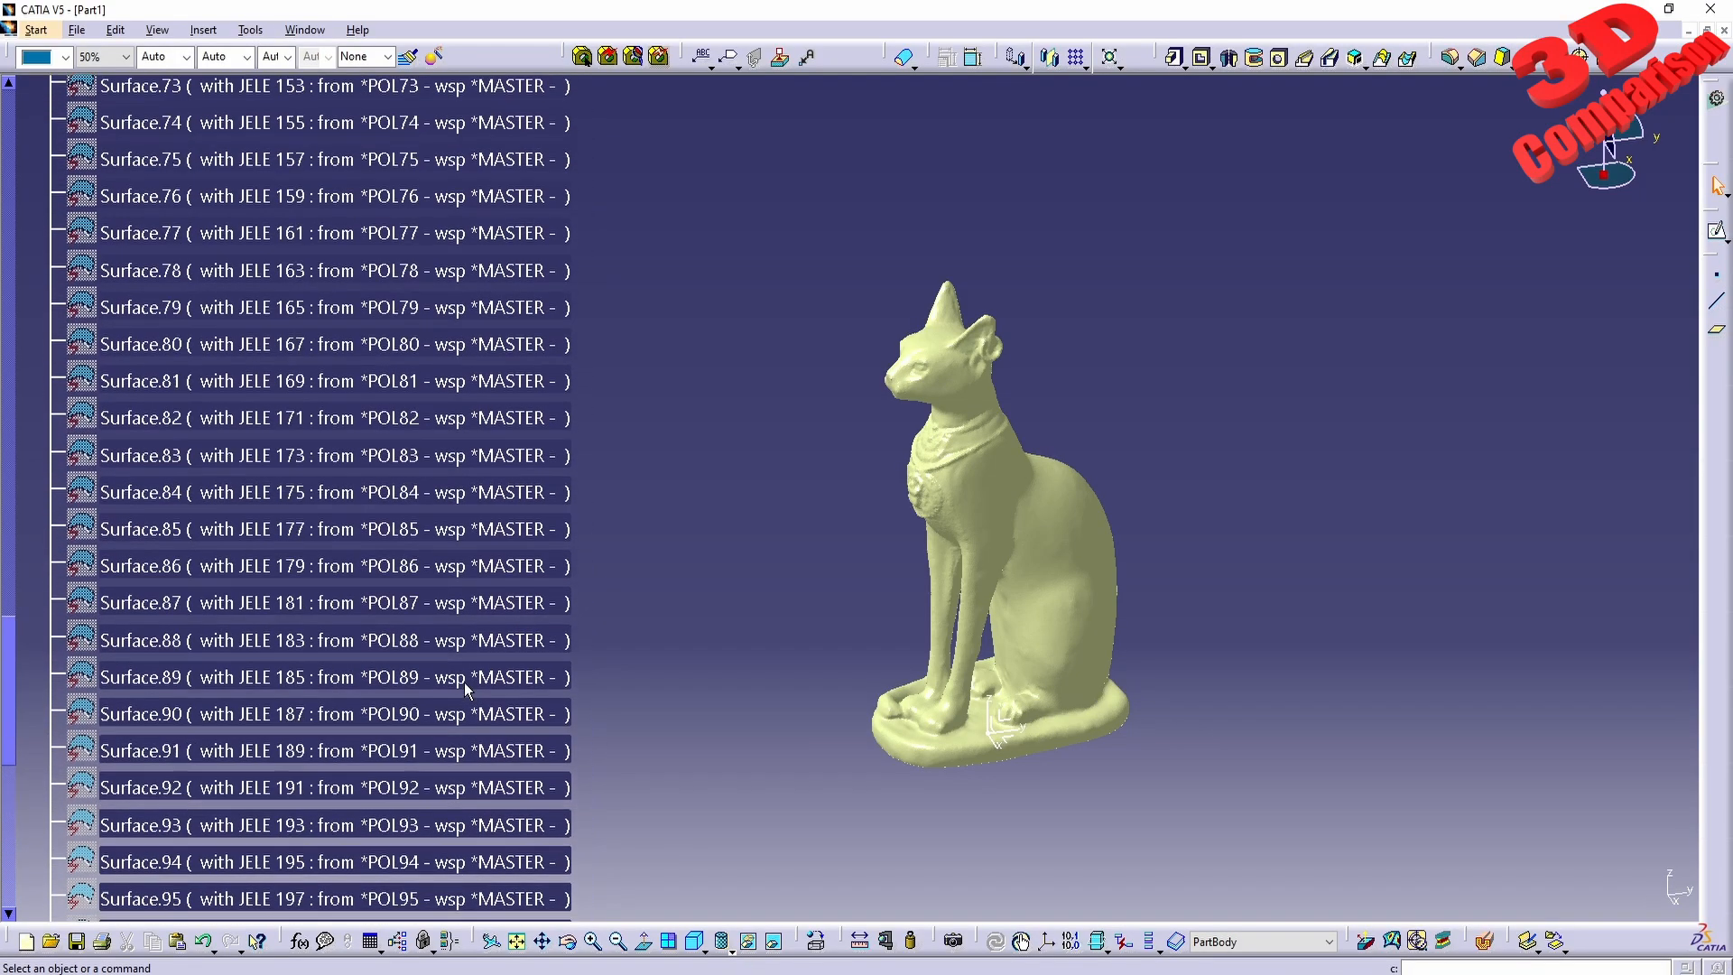
pyautogui.scroll(20, 466, 689)
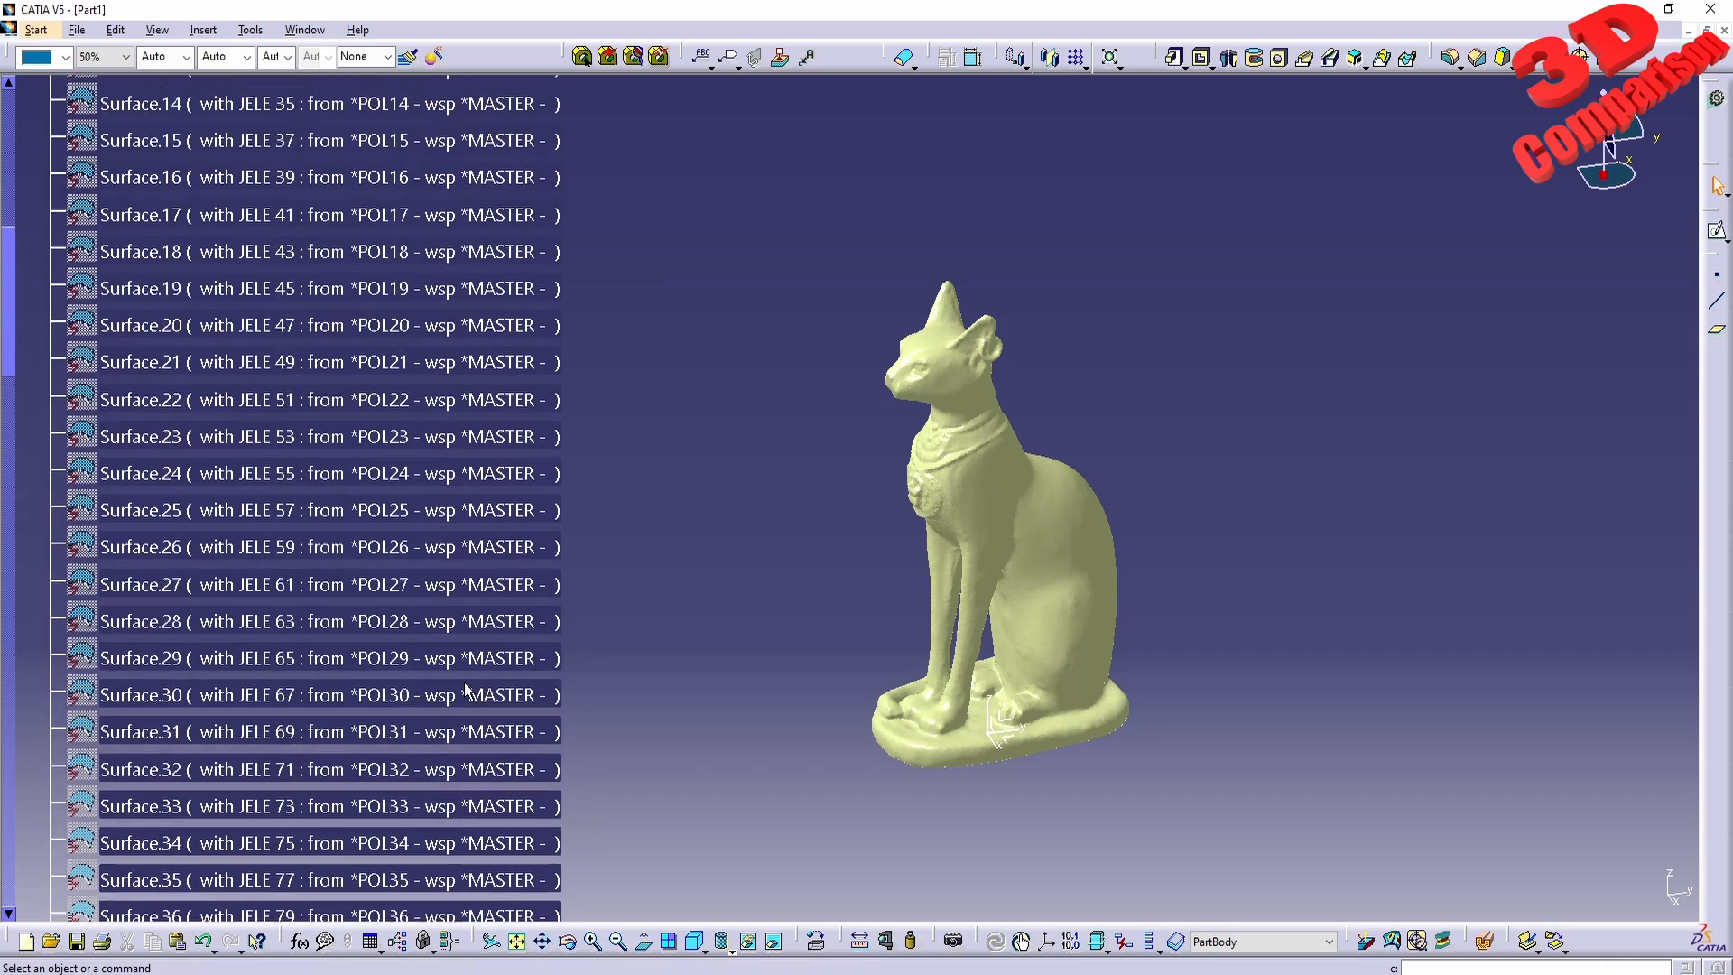
pyautogui.scroll(8, 466, 689)
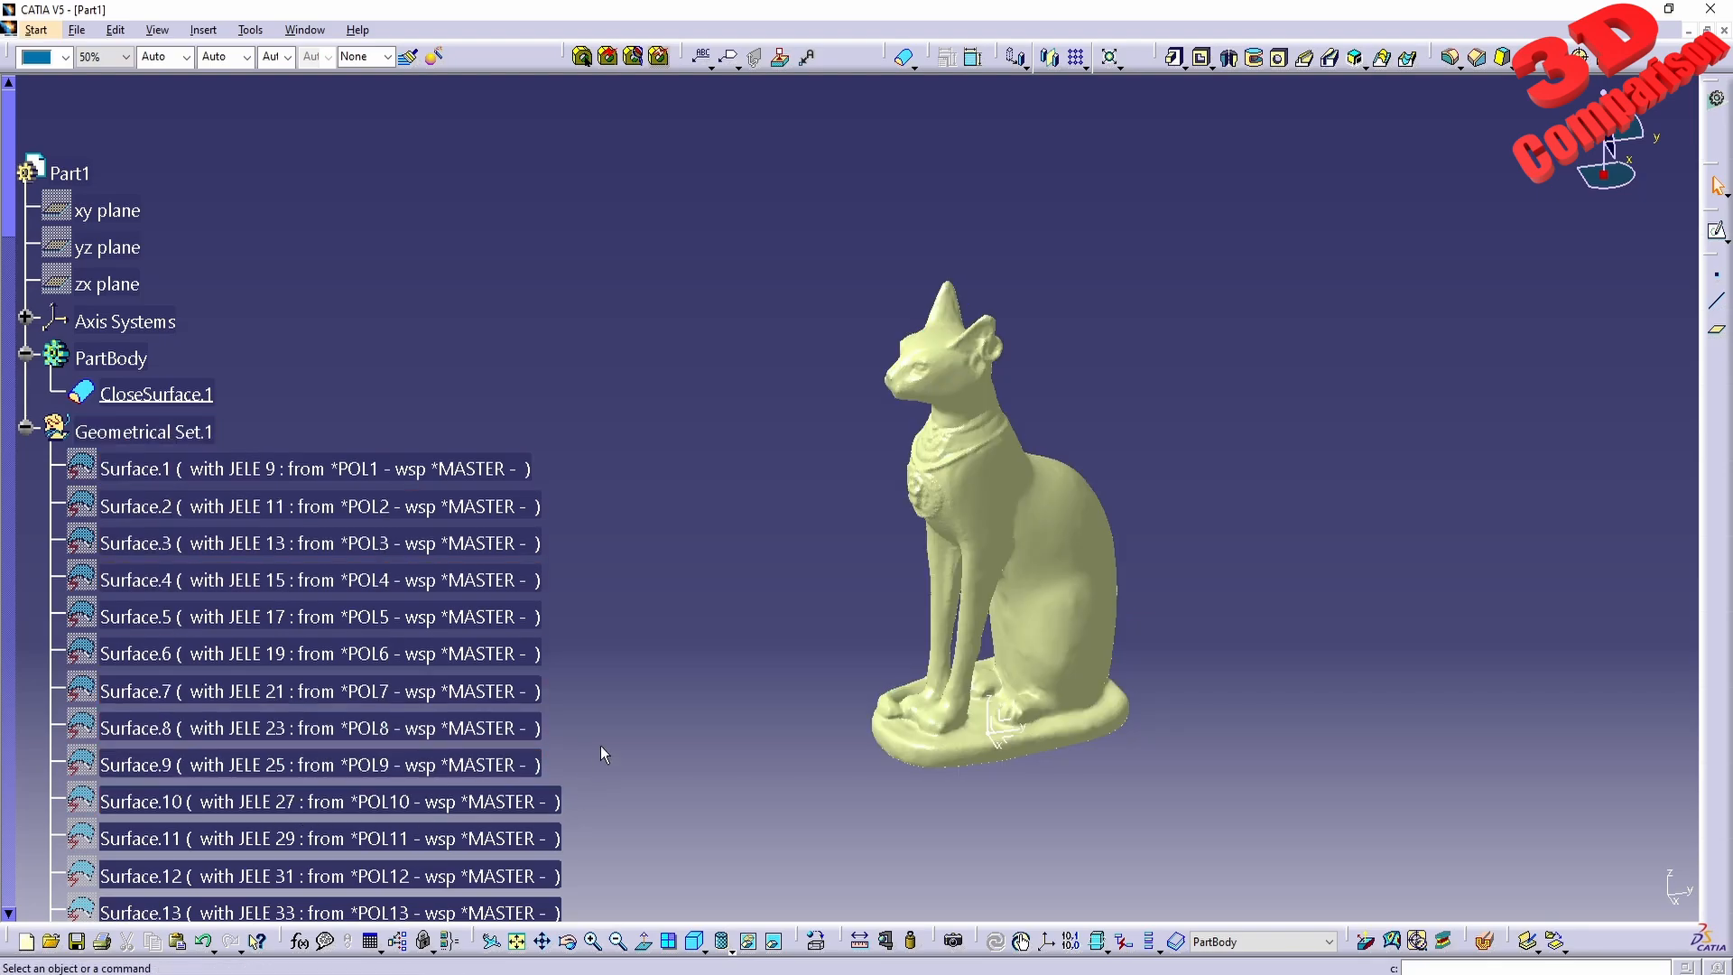
pyautogui.scroll(-19, 377, 746)
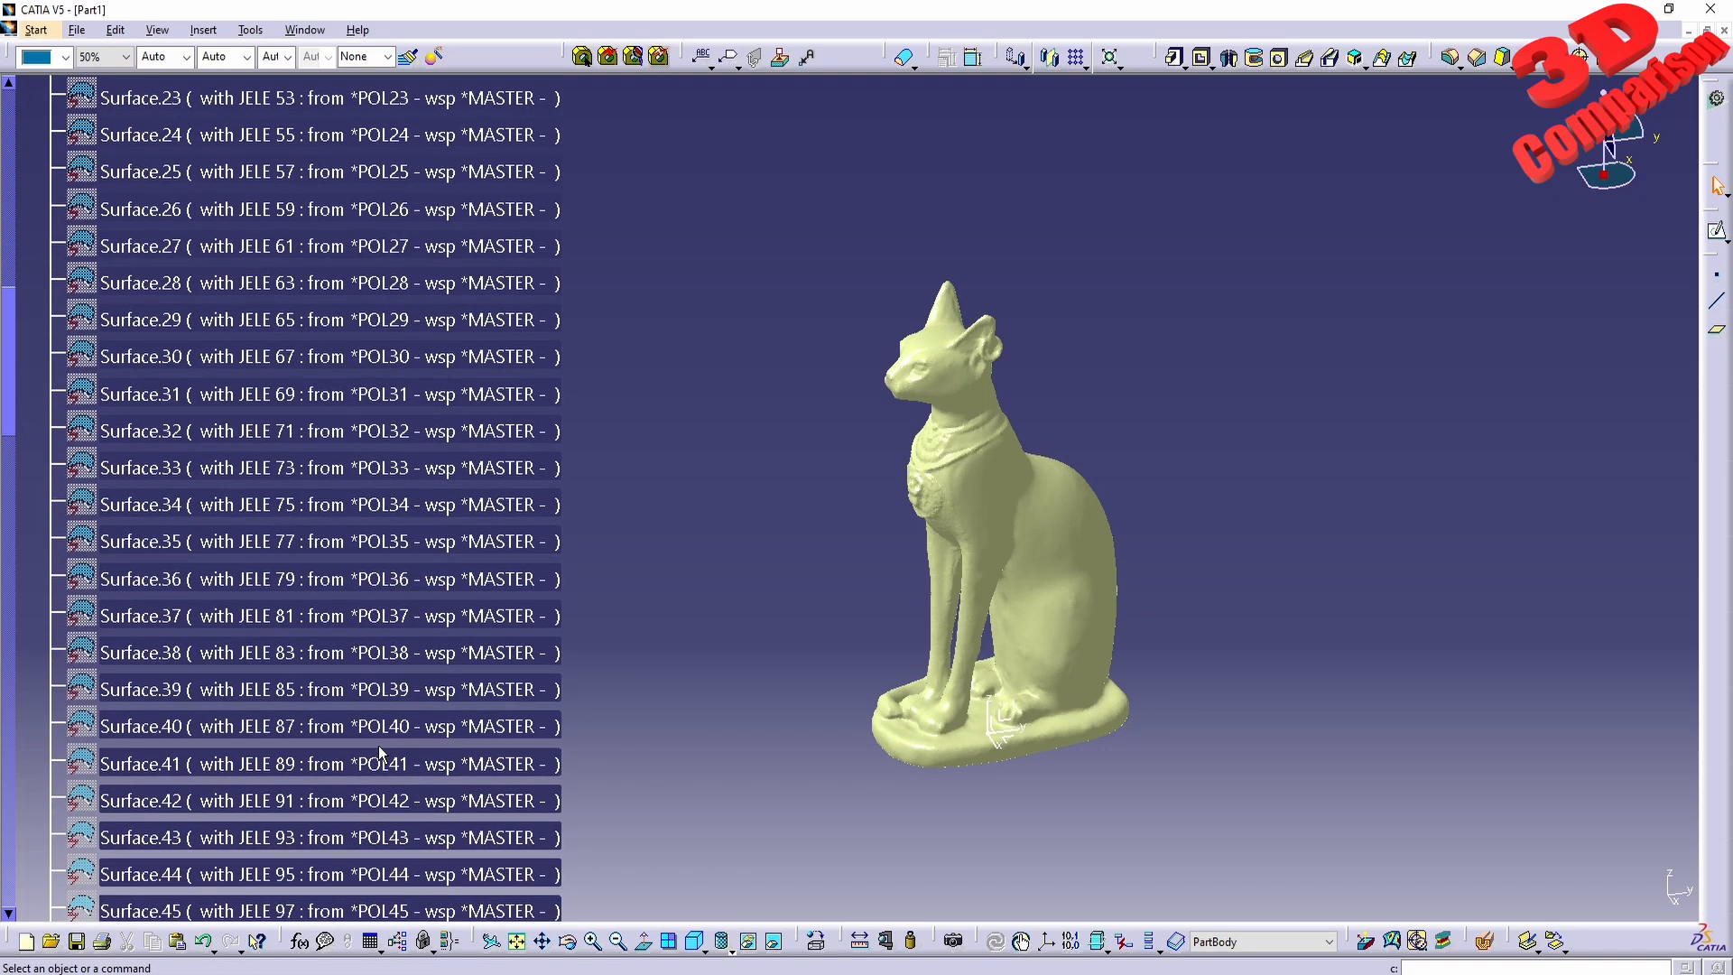
pyautogui.scroll(-16, 379, 752)
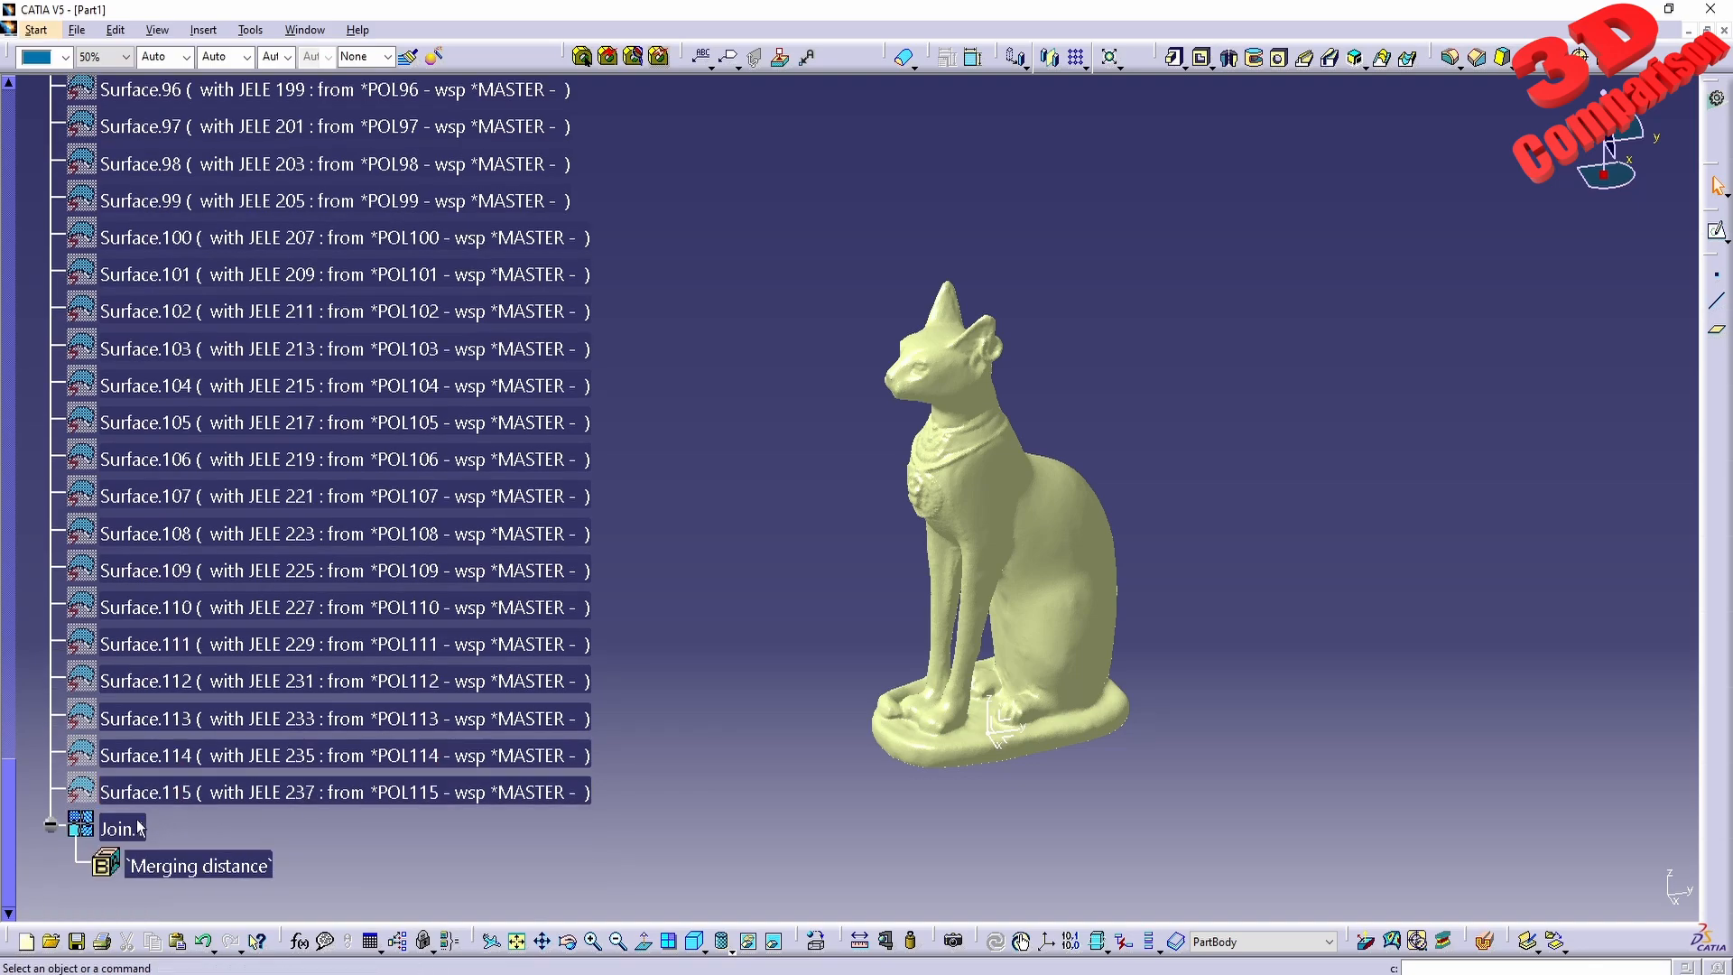
# Step: Inspect the Join.1 definition and its input surfaces, close it without changes, and expand the join's tree node
pyautogui.click(136, 829)
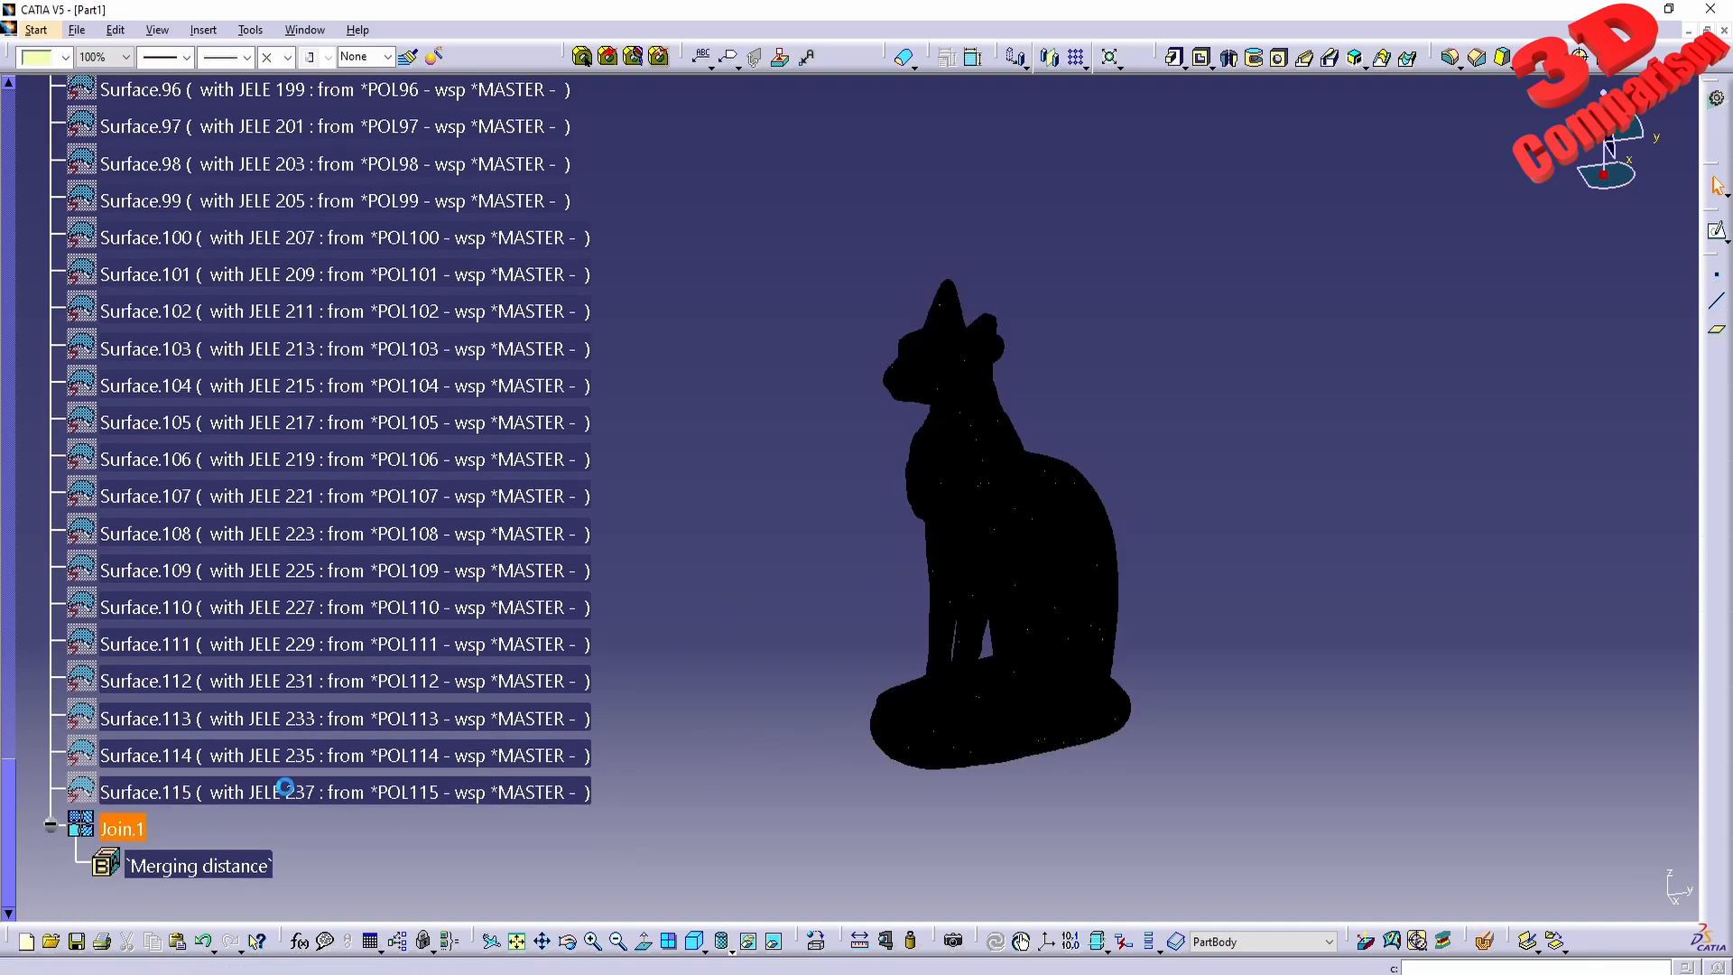
pyautogui.doubleClick(133, 830)
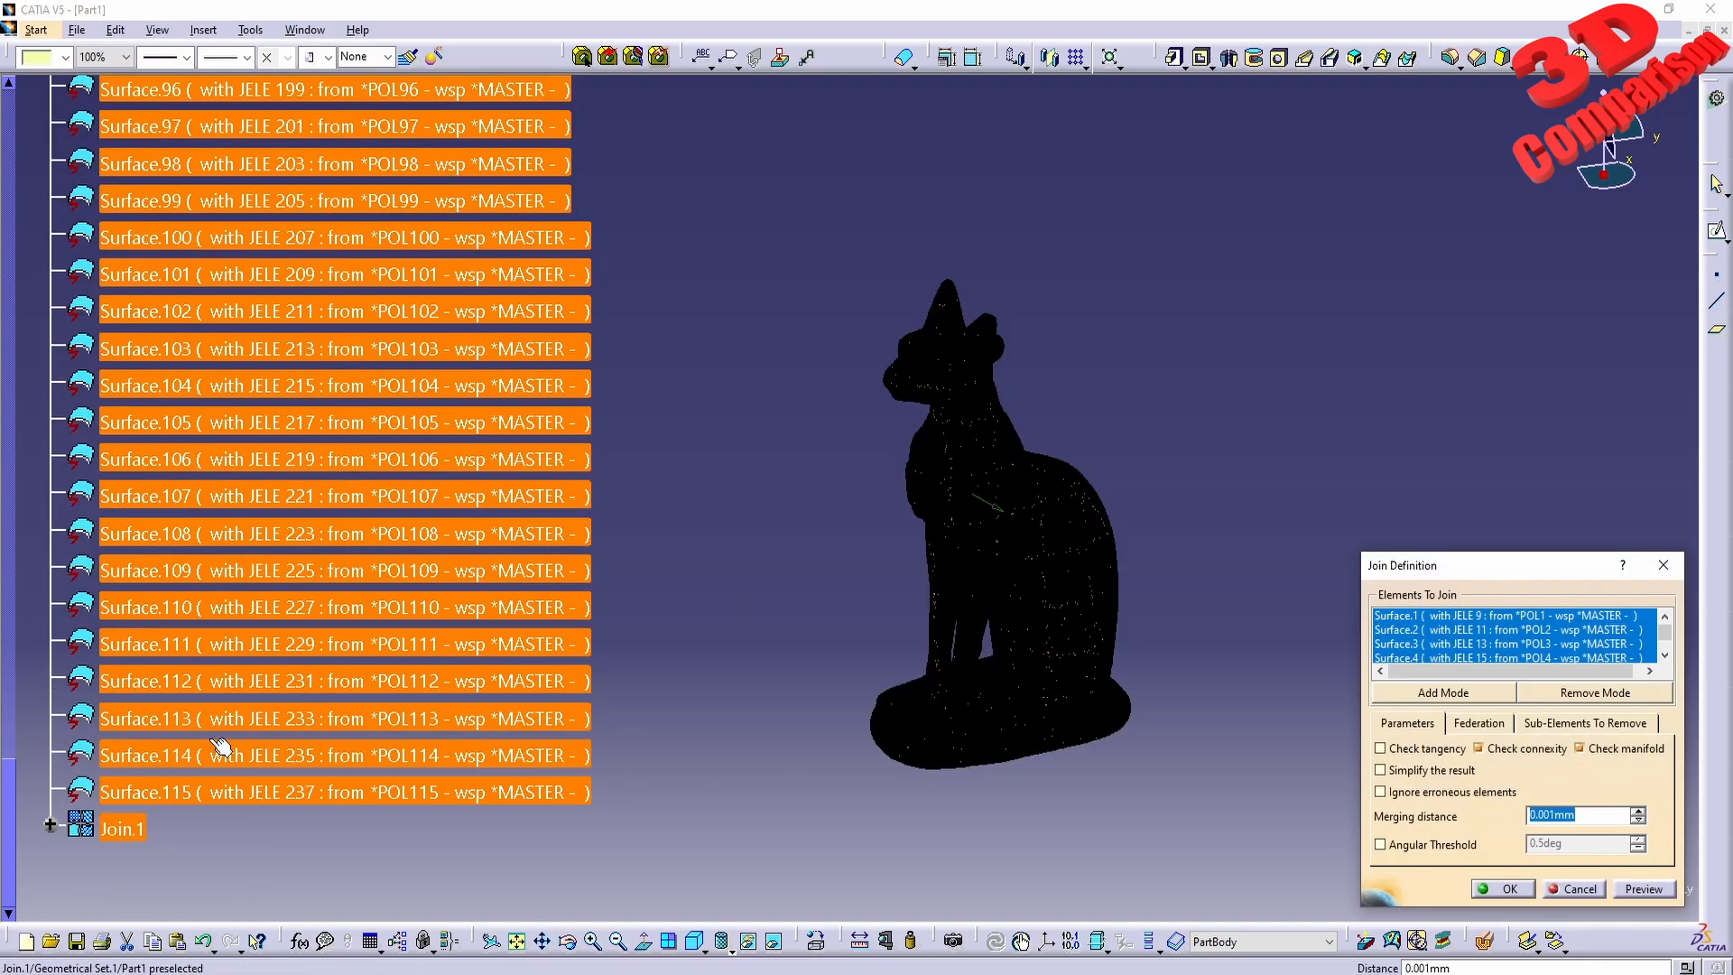
pyautogui.scroll(18, 239, 541)
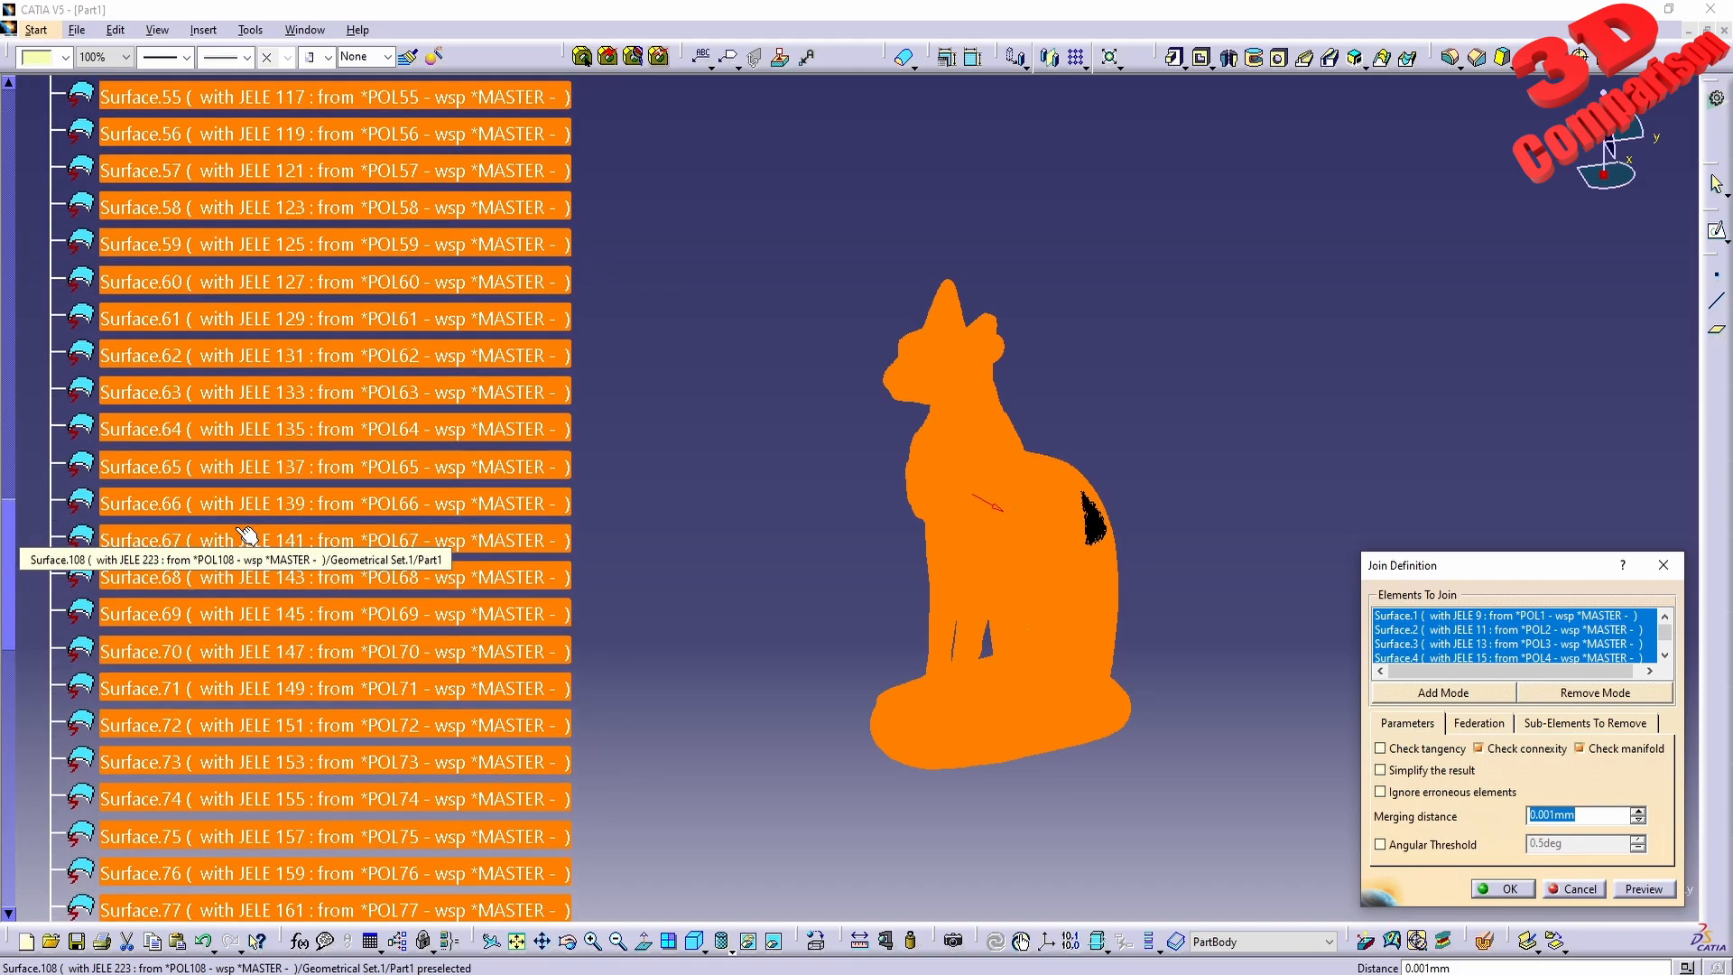
pyautogui.scroll(14, 245, 532)
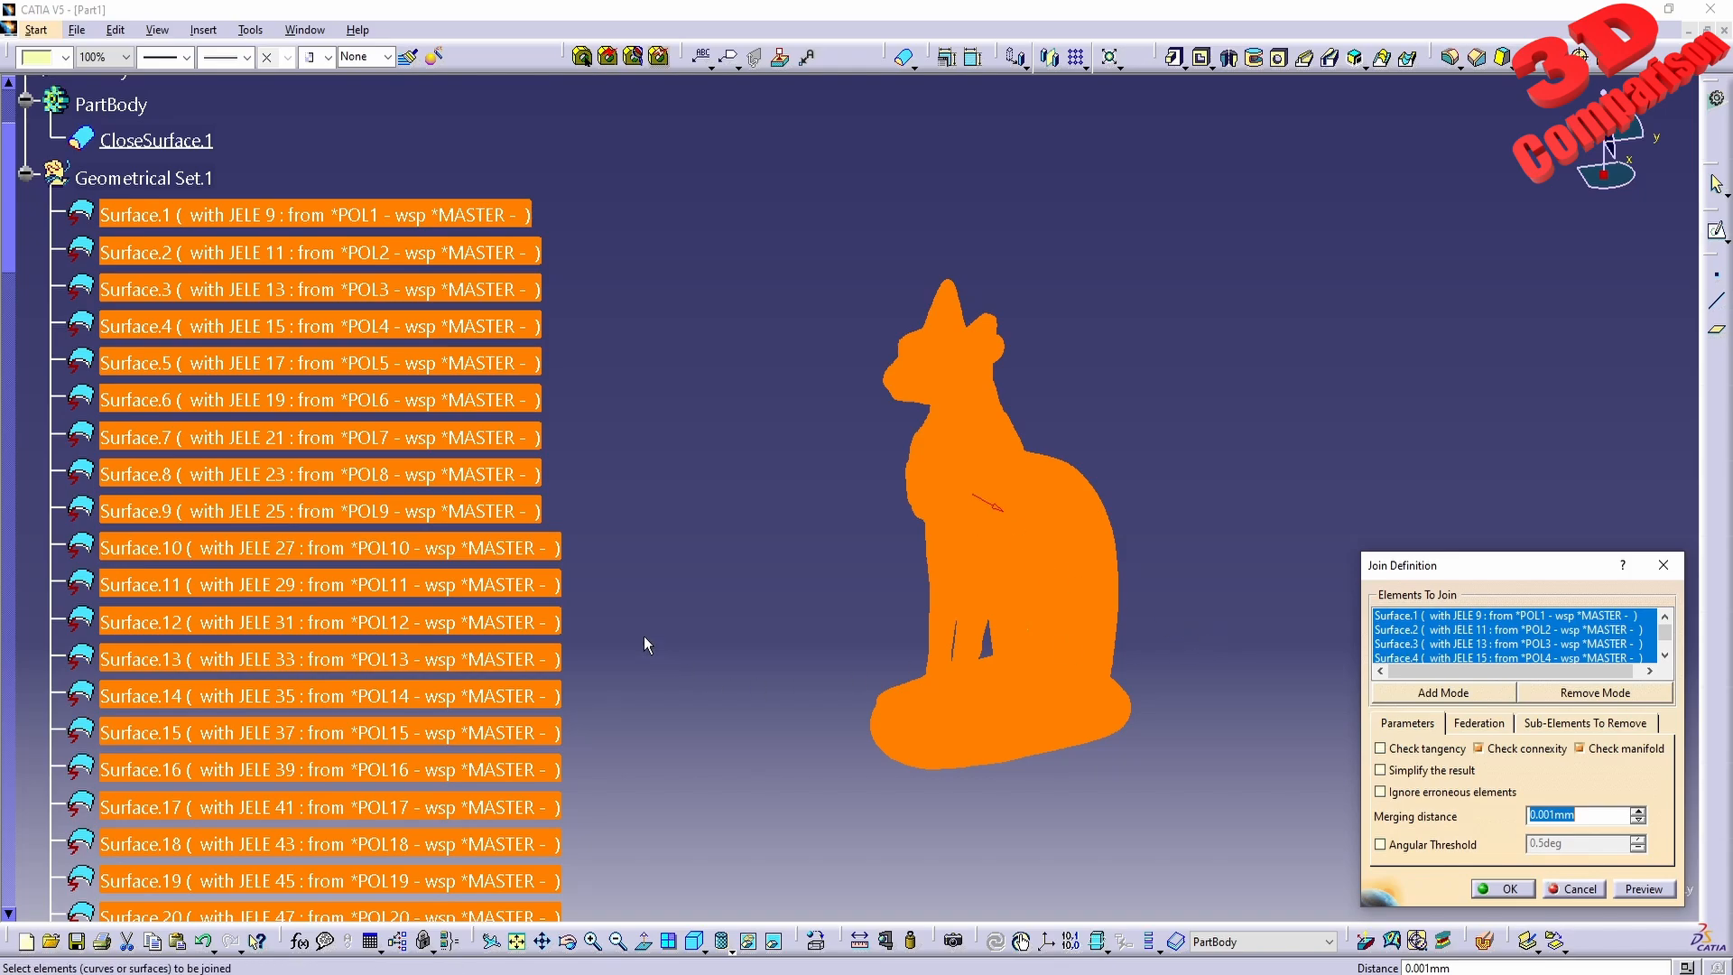
pyautogui.scroll(-7, 643, 635)
pyautogui.scroll(-20, 642, 635)
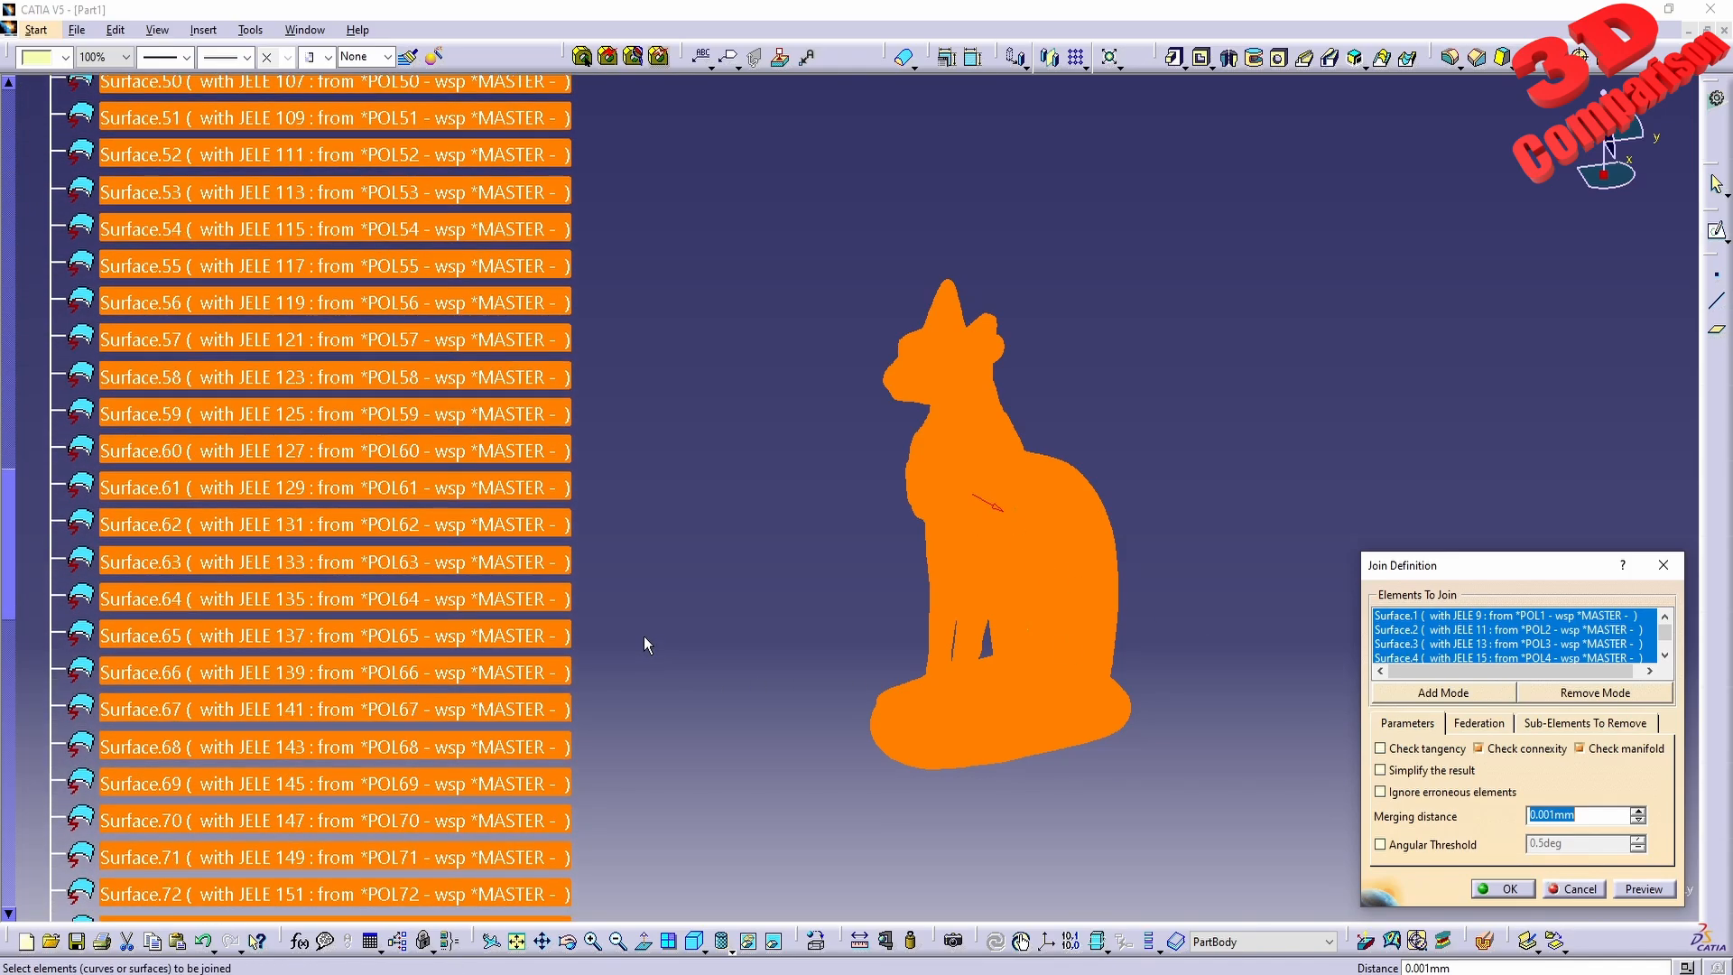
pyautogui.scroll(-4, 643, 635)
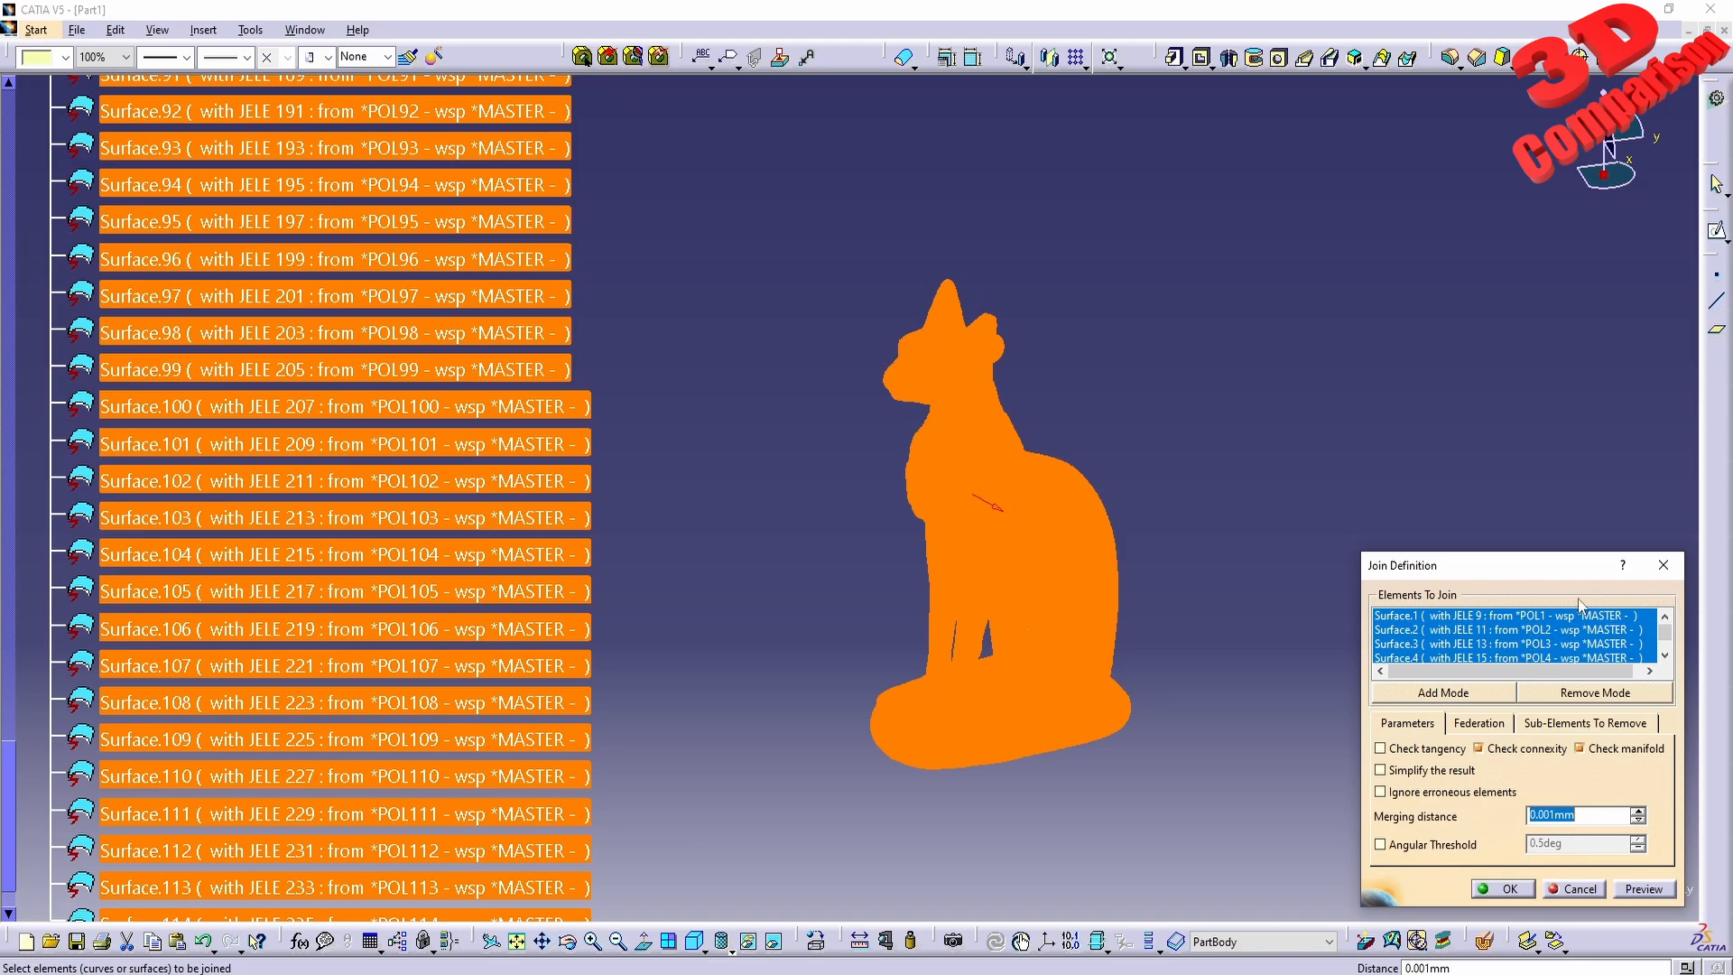
pyautogui.click(1575, 889)
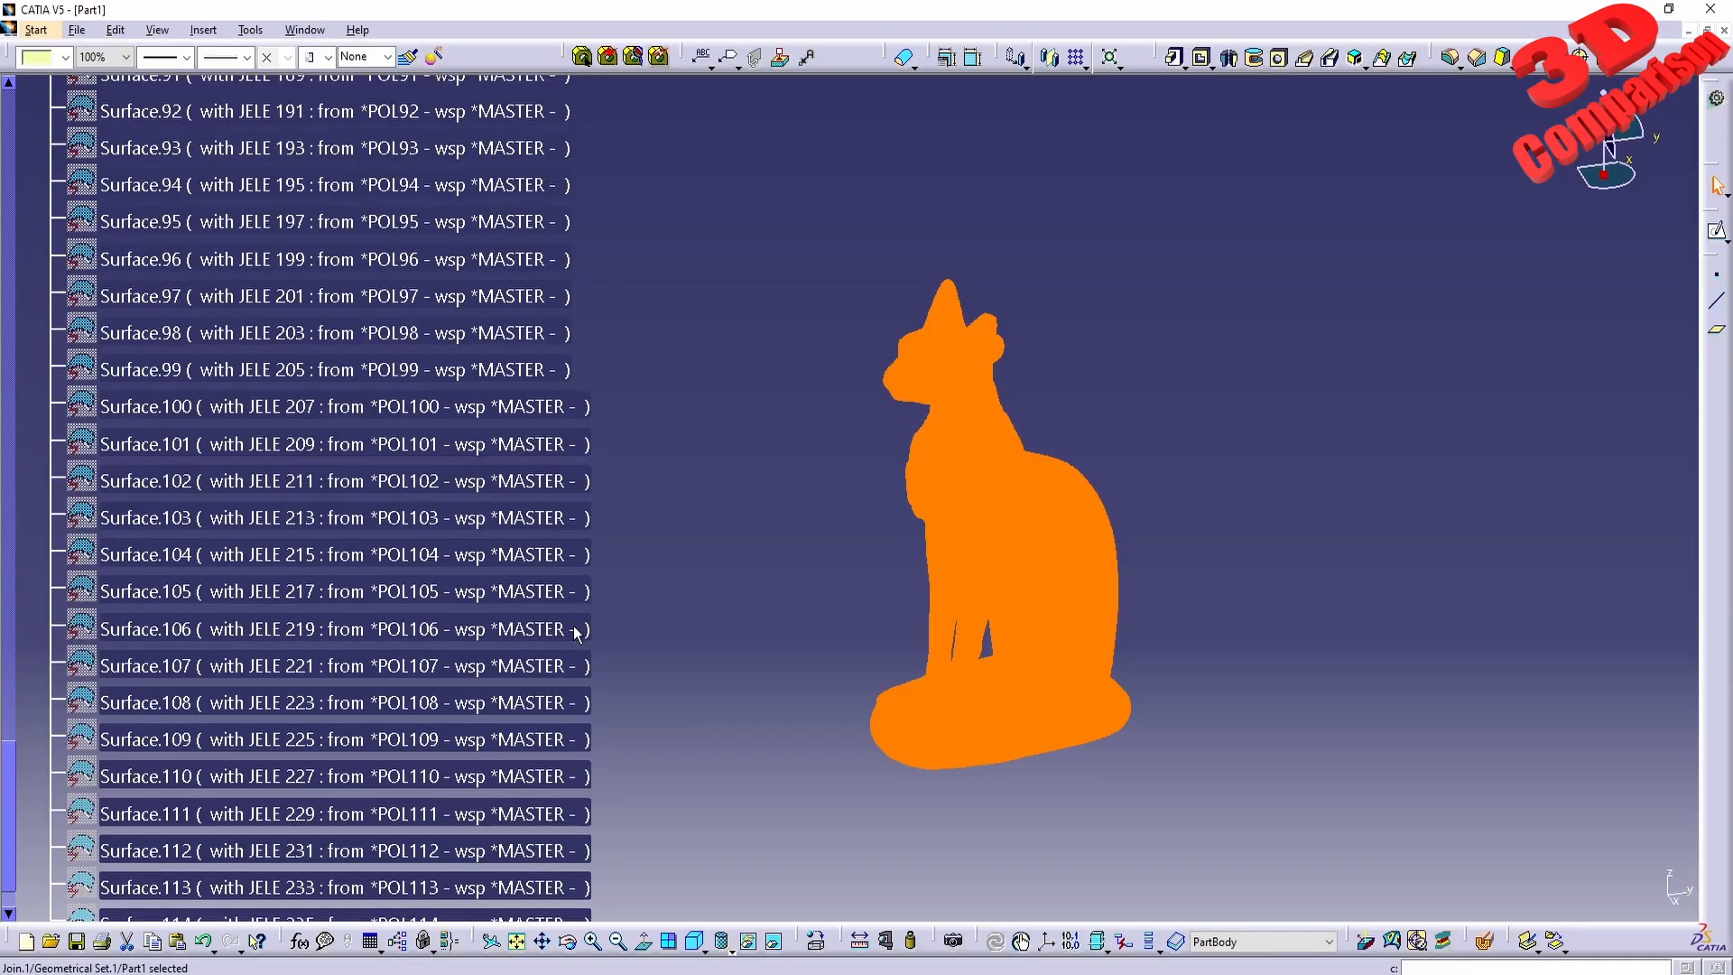
pyautogui.click(667, 645)
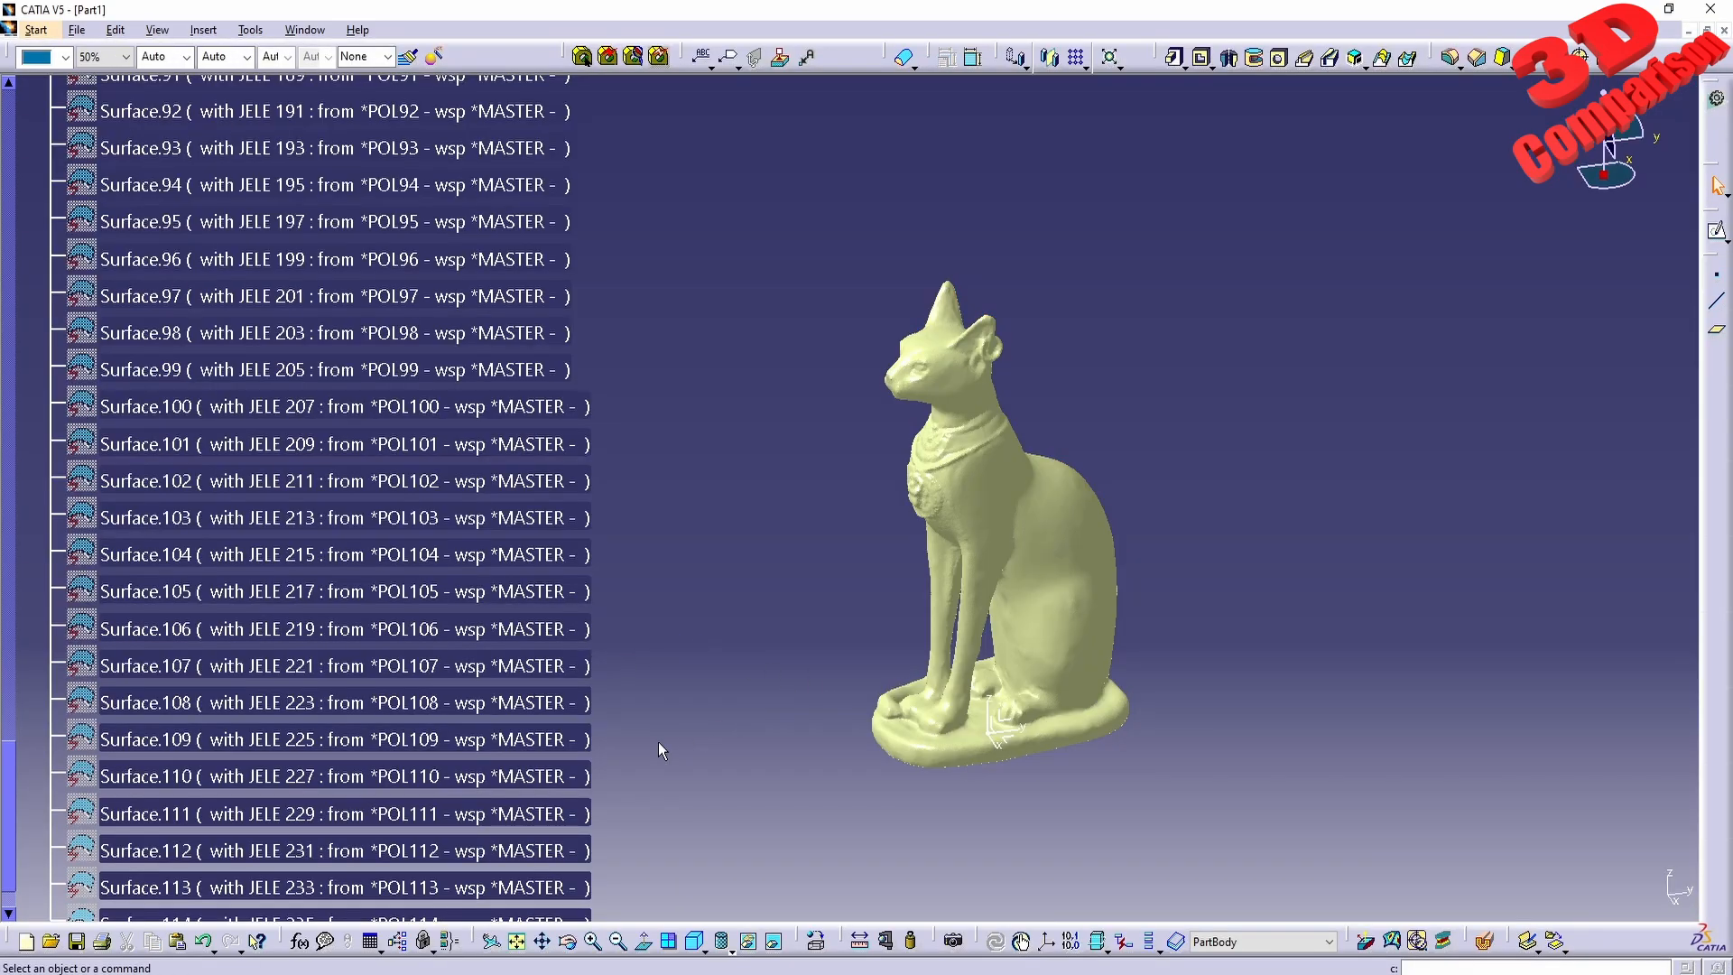
pyautogui.scroll(-3, 656, 744)
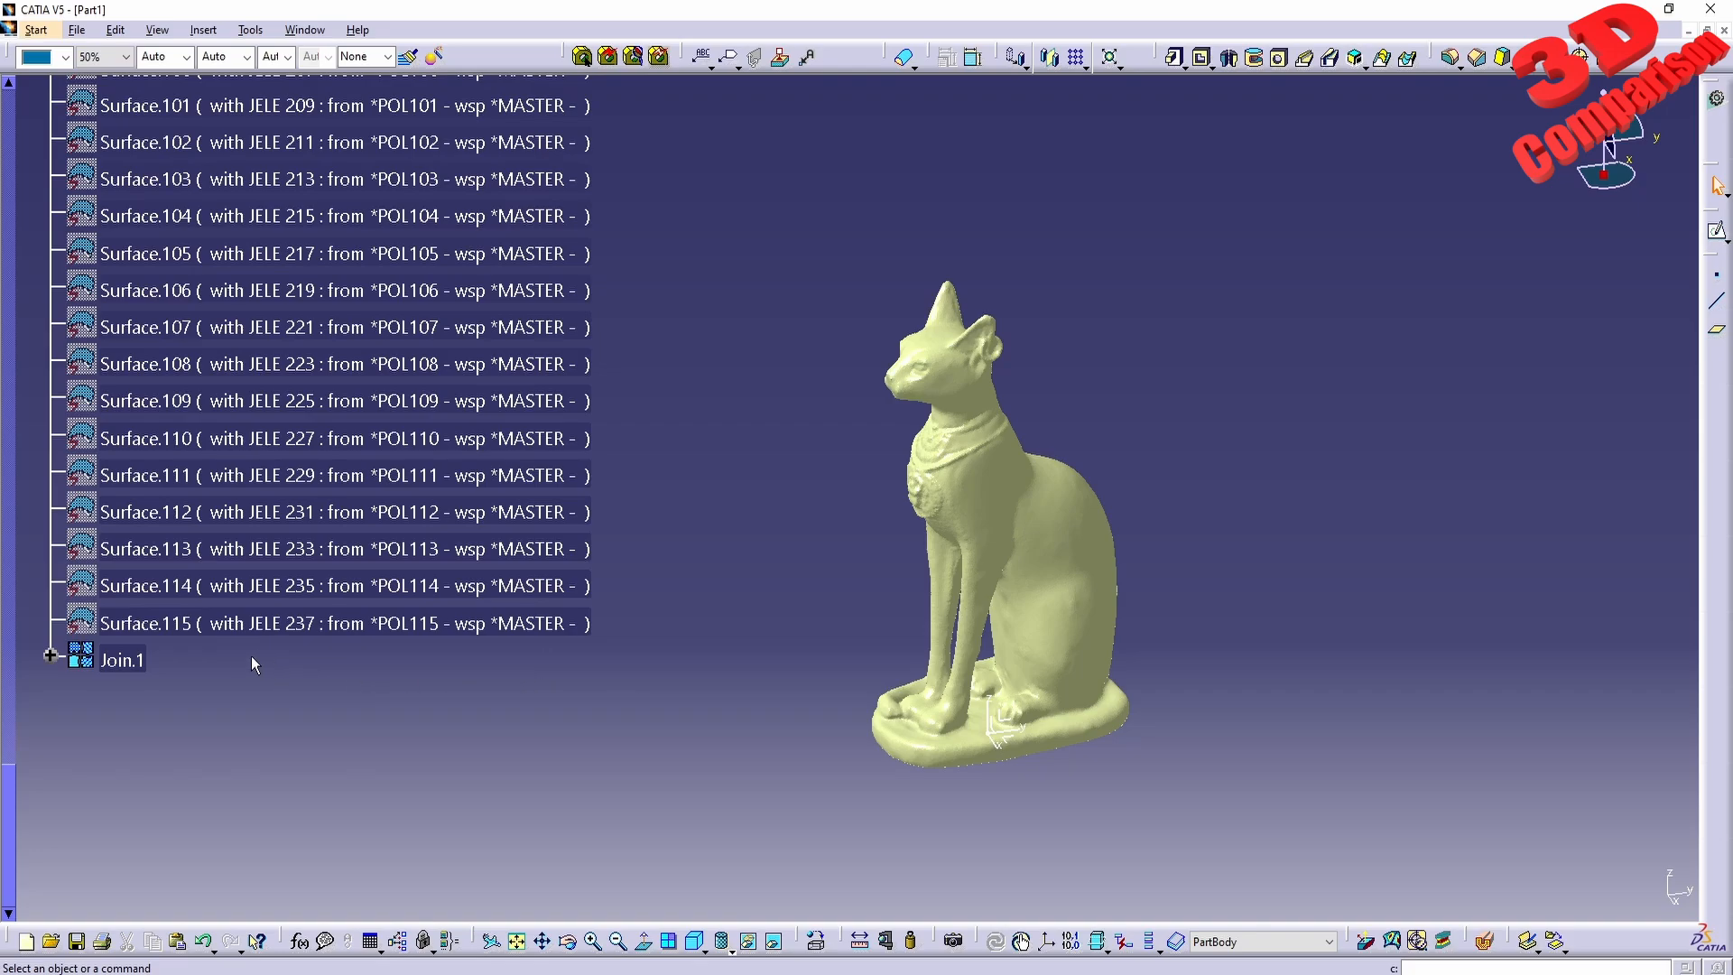
pyautogui.click(50, 655)
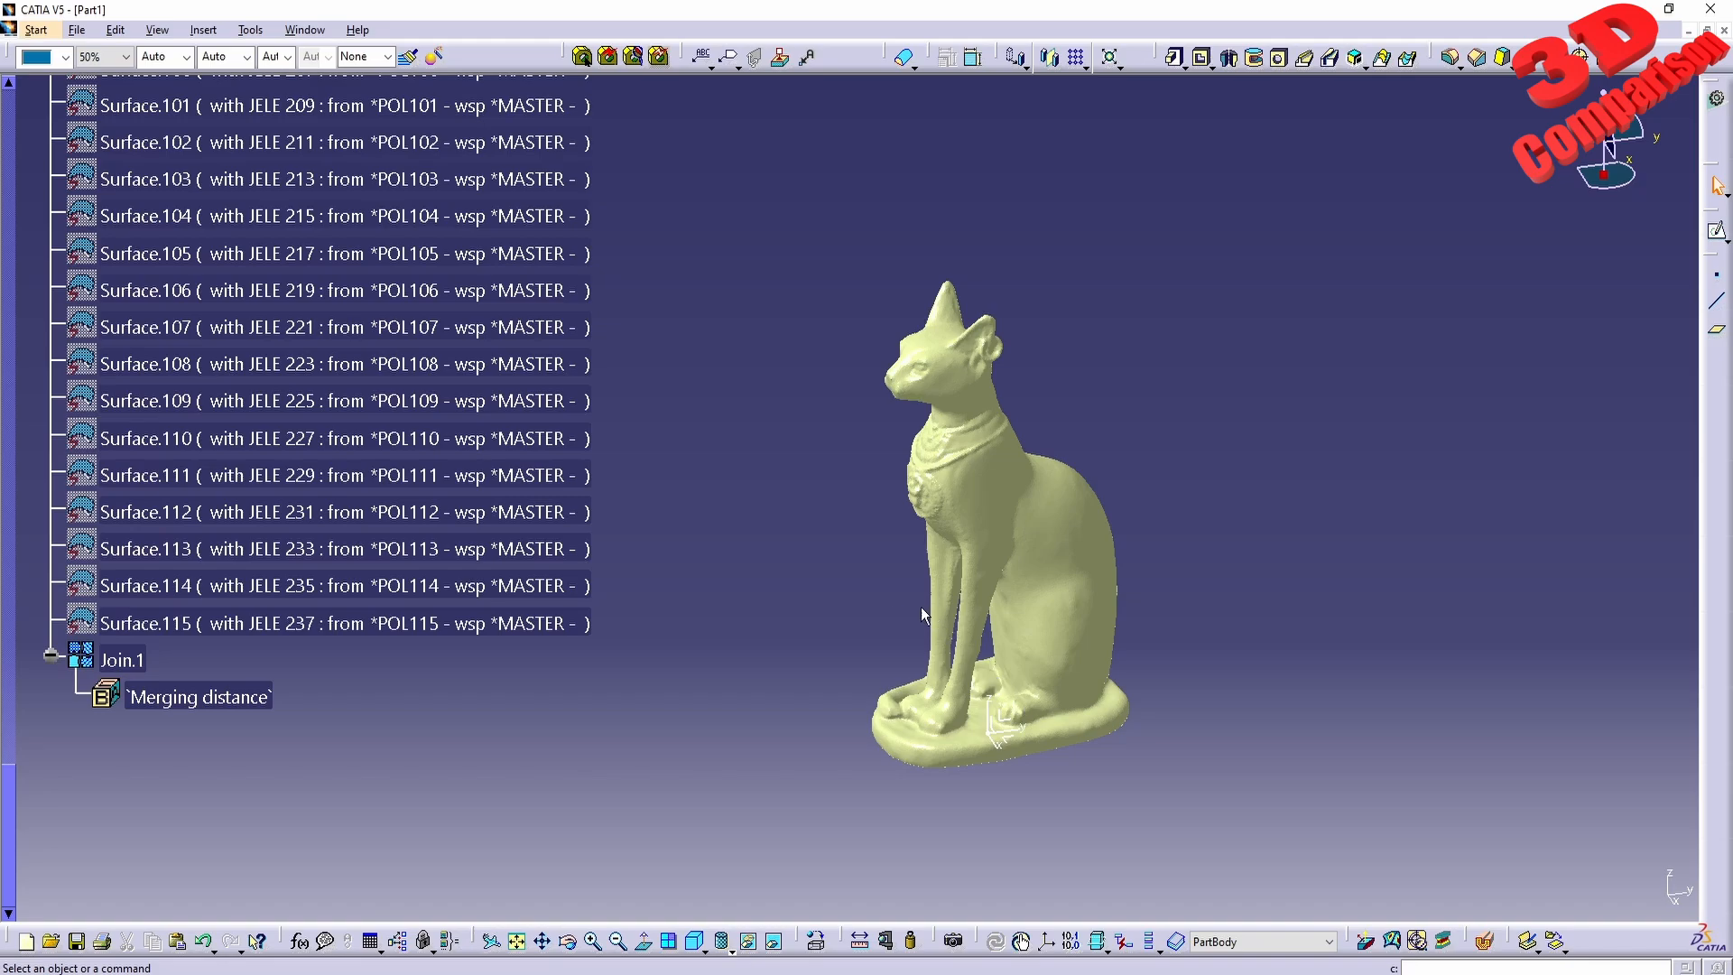
# Step: Display the cat model in shading with edges and examine the triangular facets around the neck and head
pyautogui.moveTo(920, 606); pyautogui.dragTo(858, 719, button='middle')
pyautogui.moveTo(917, 639); pyautogui.dragTo(939, 587, button='middle')
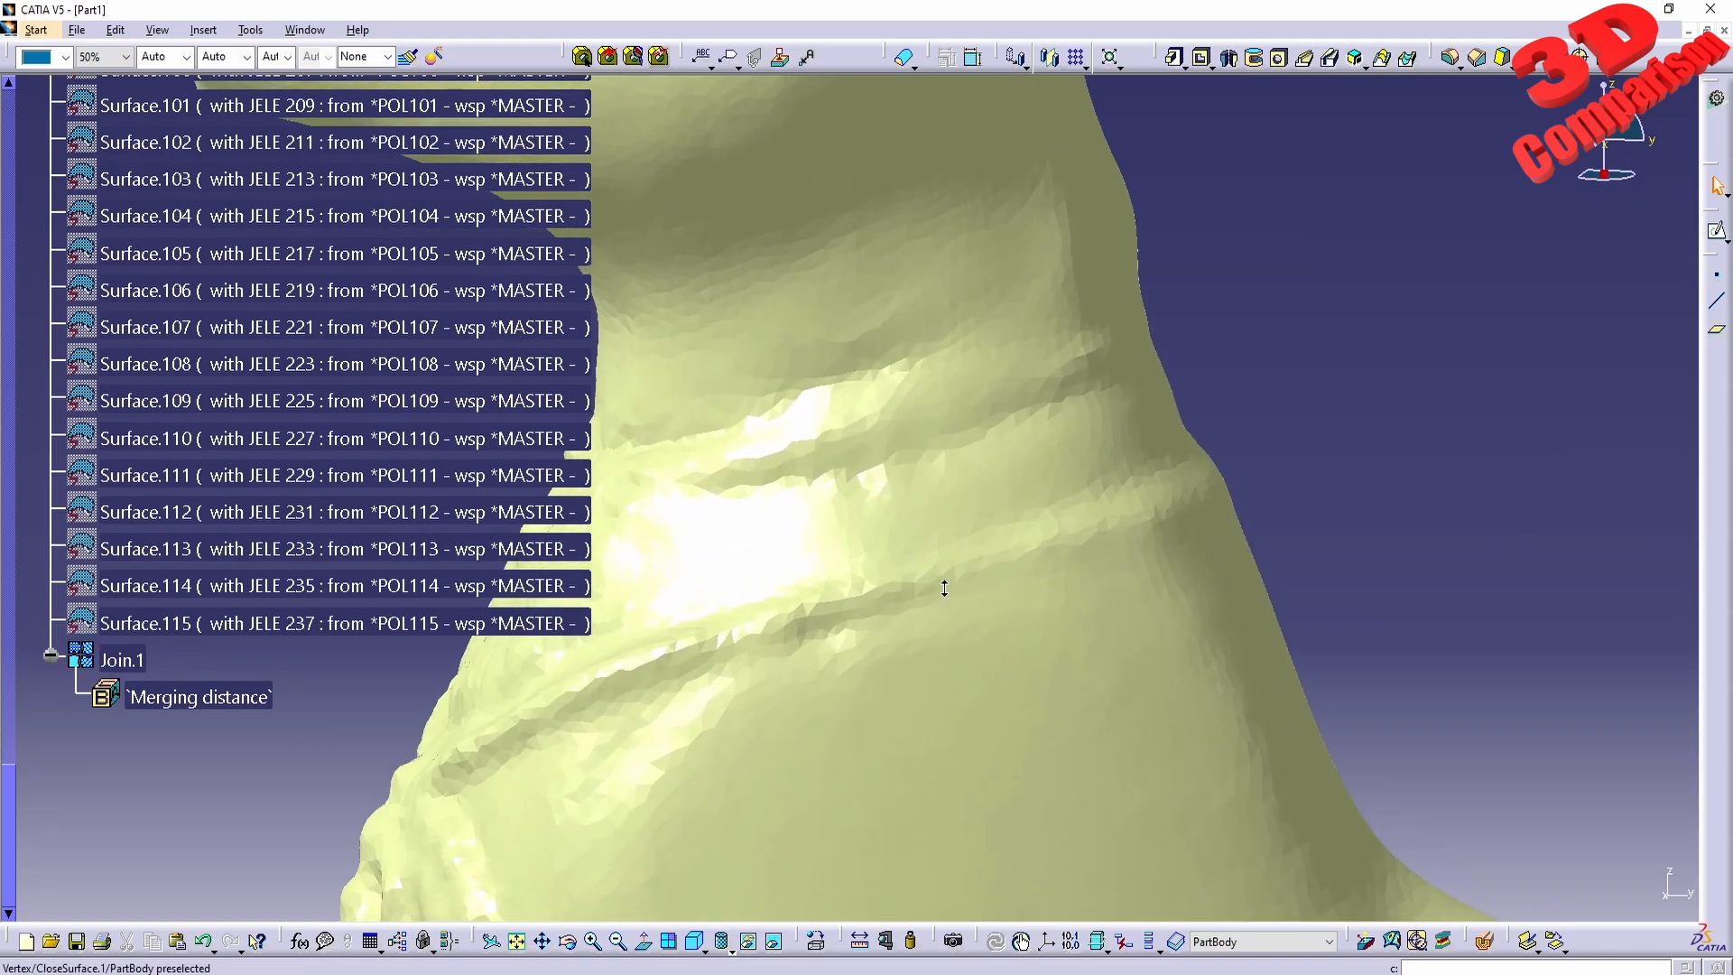
pyautogui.click(740, 950)
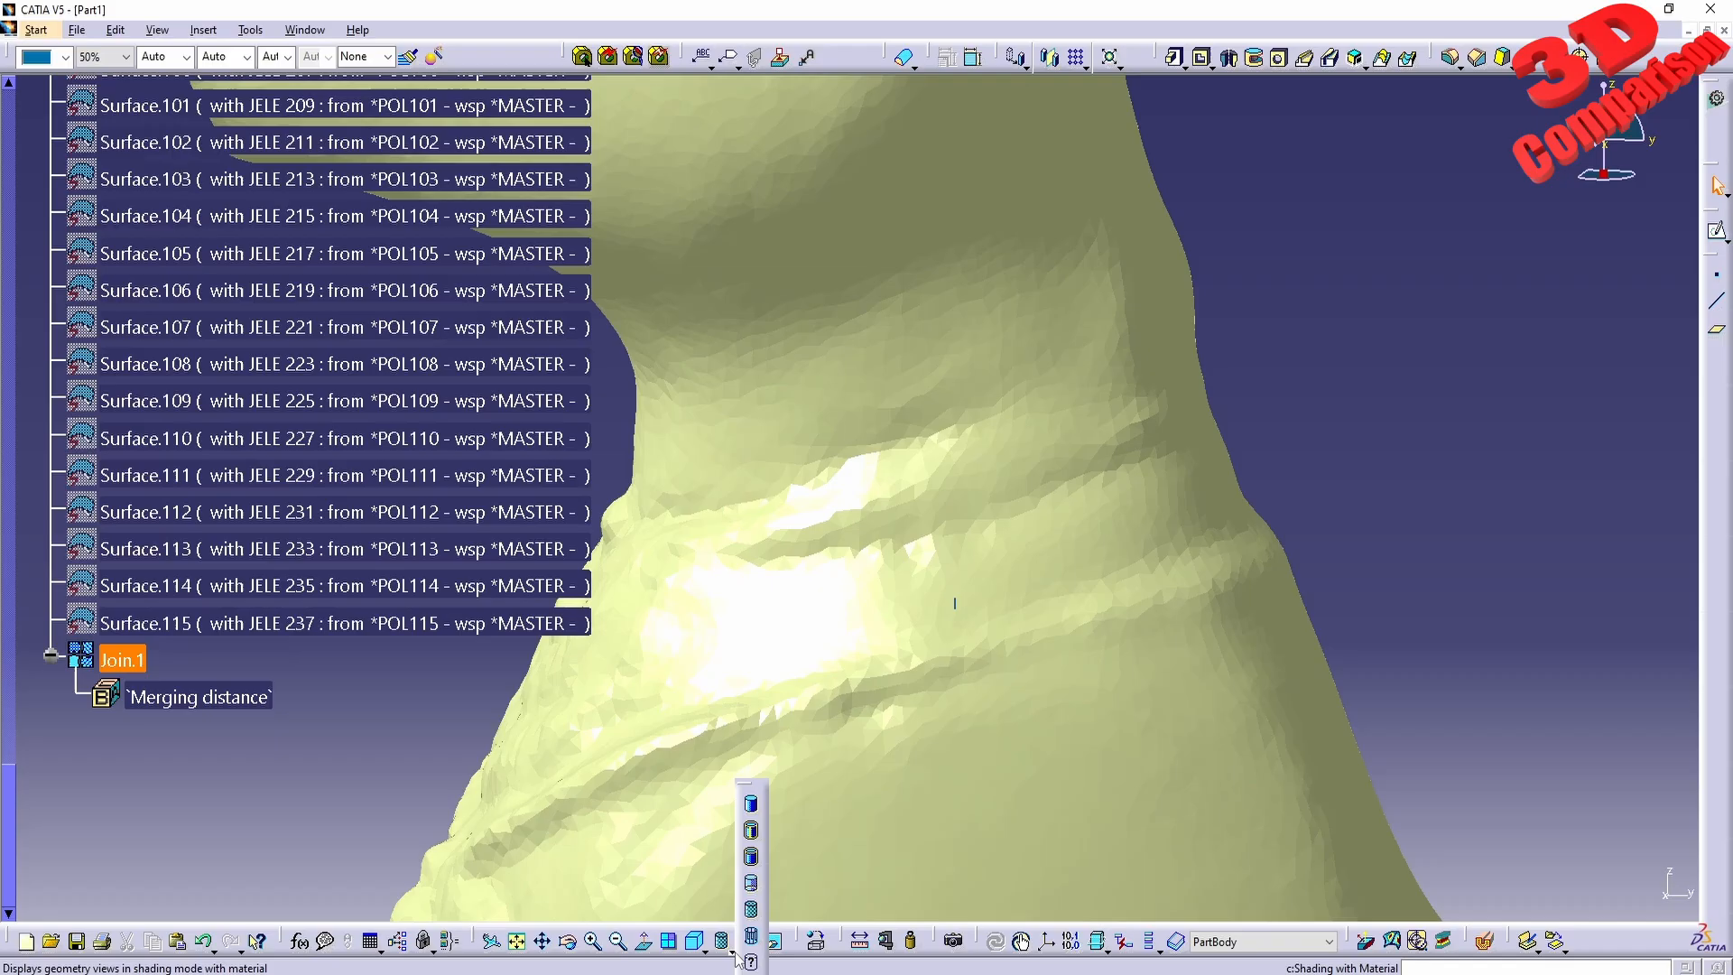
pyautogui.click(755, 832)
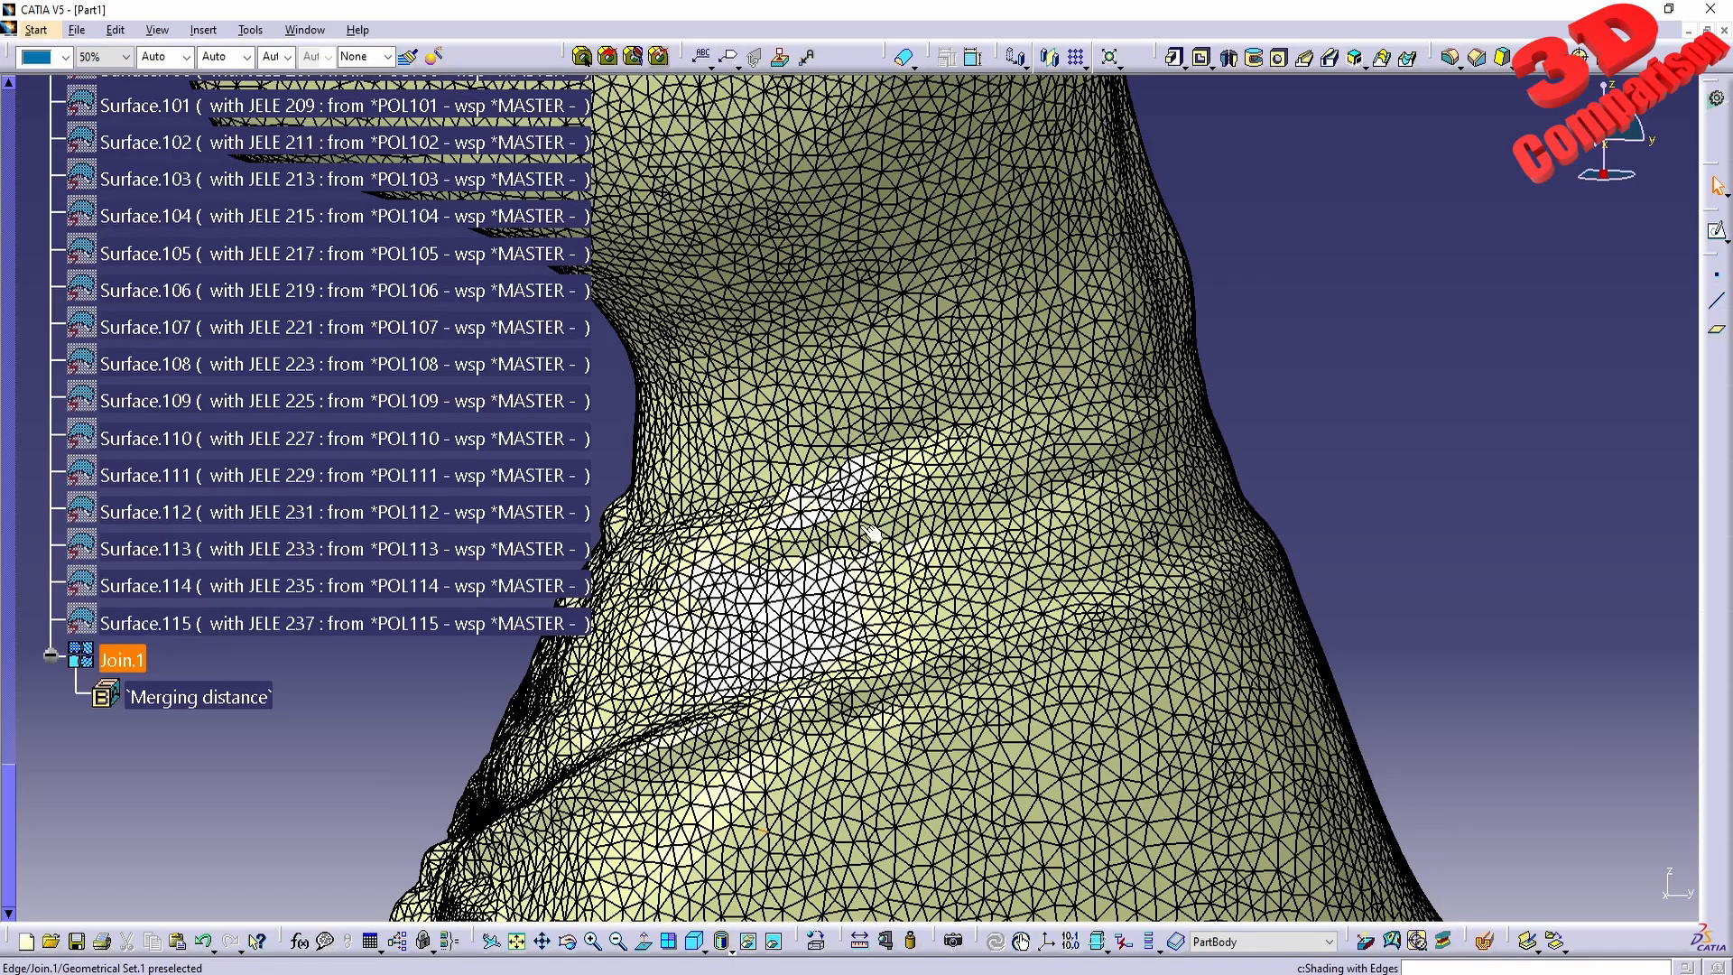
pyautogui.moveTo(993, 575); pyautogui.dragTo(955, 541, button='middle')
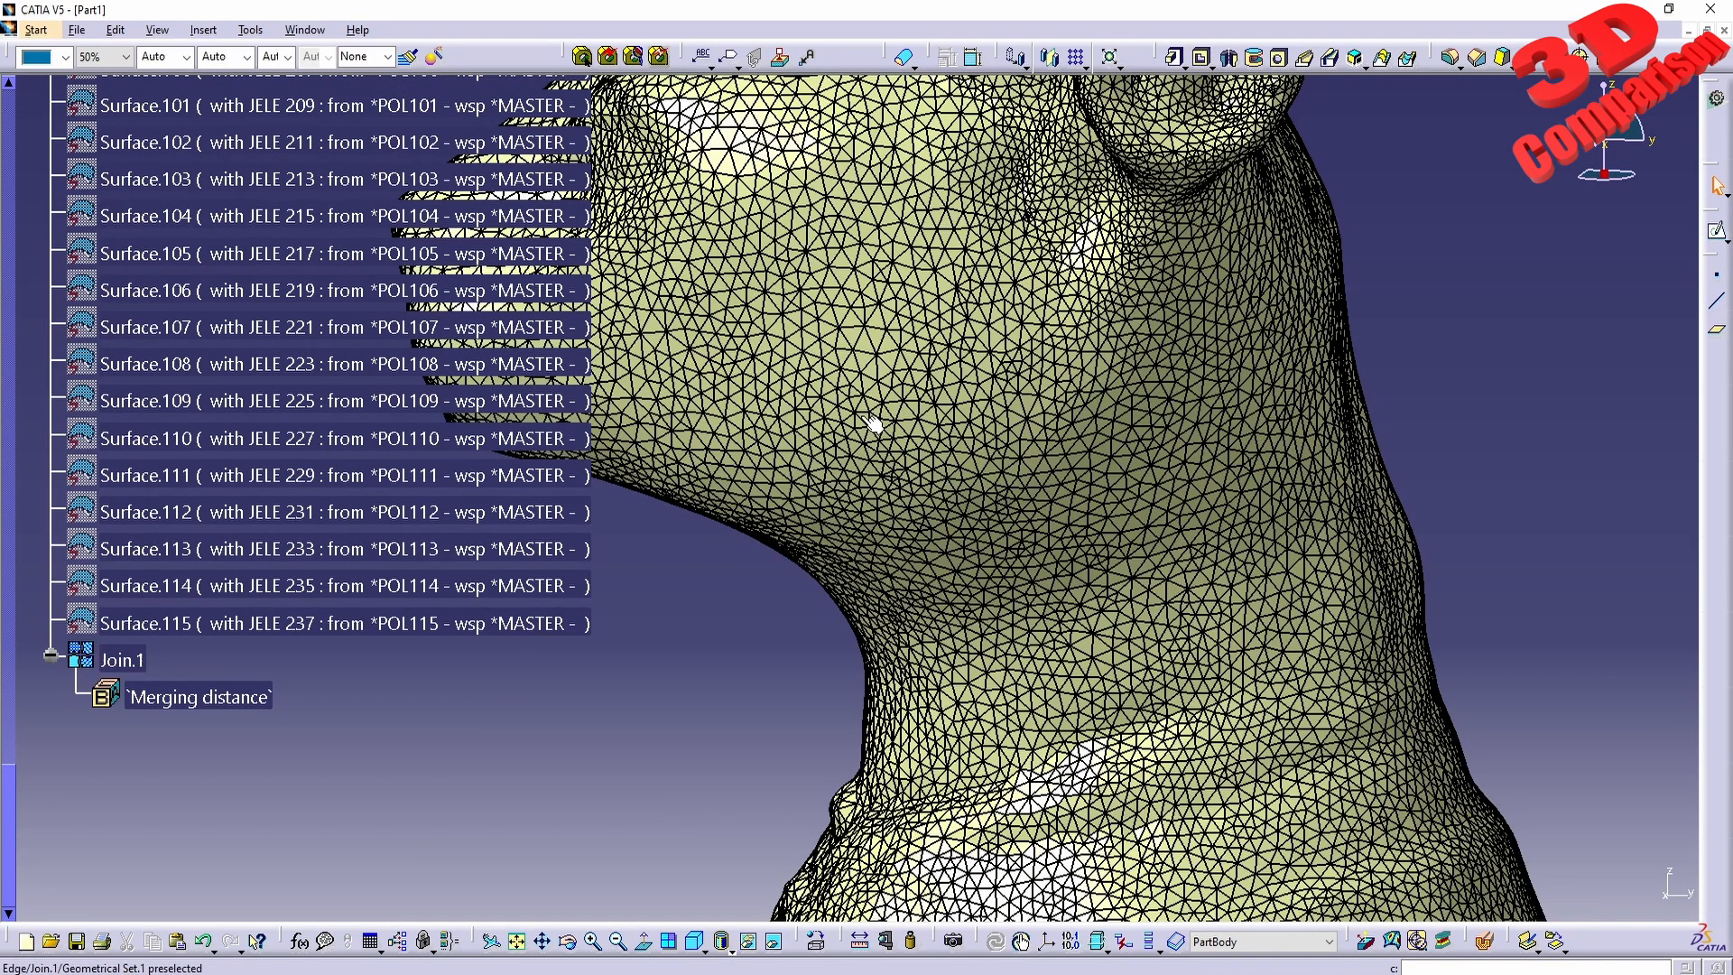
pyautogui.moveTo(882, 418); pyautogui.dragTo(869, 549, button='middle')
# Step: Return the display to plain shading and bring the whole cat statue into view
pyautogui.click(729, 947)
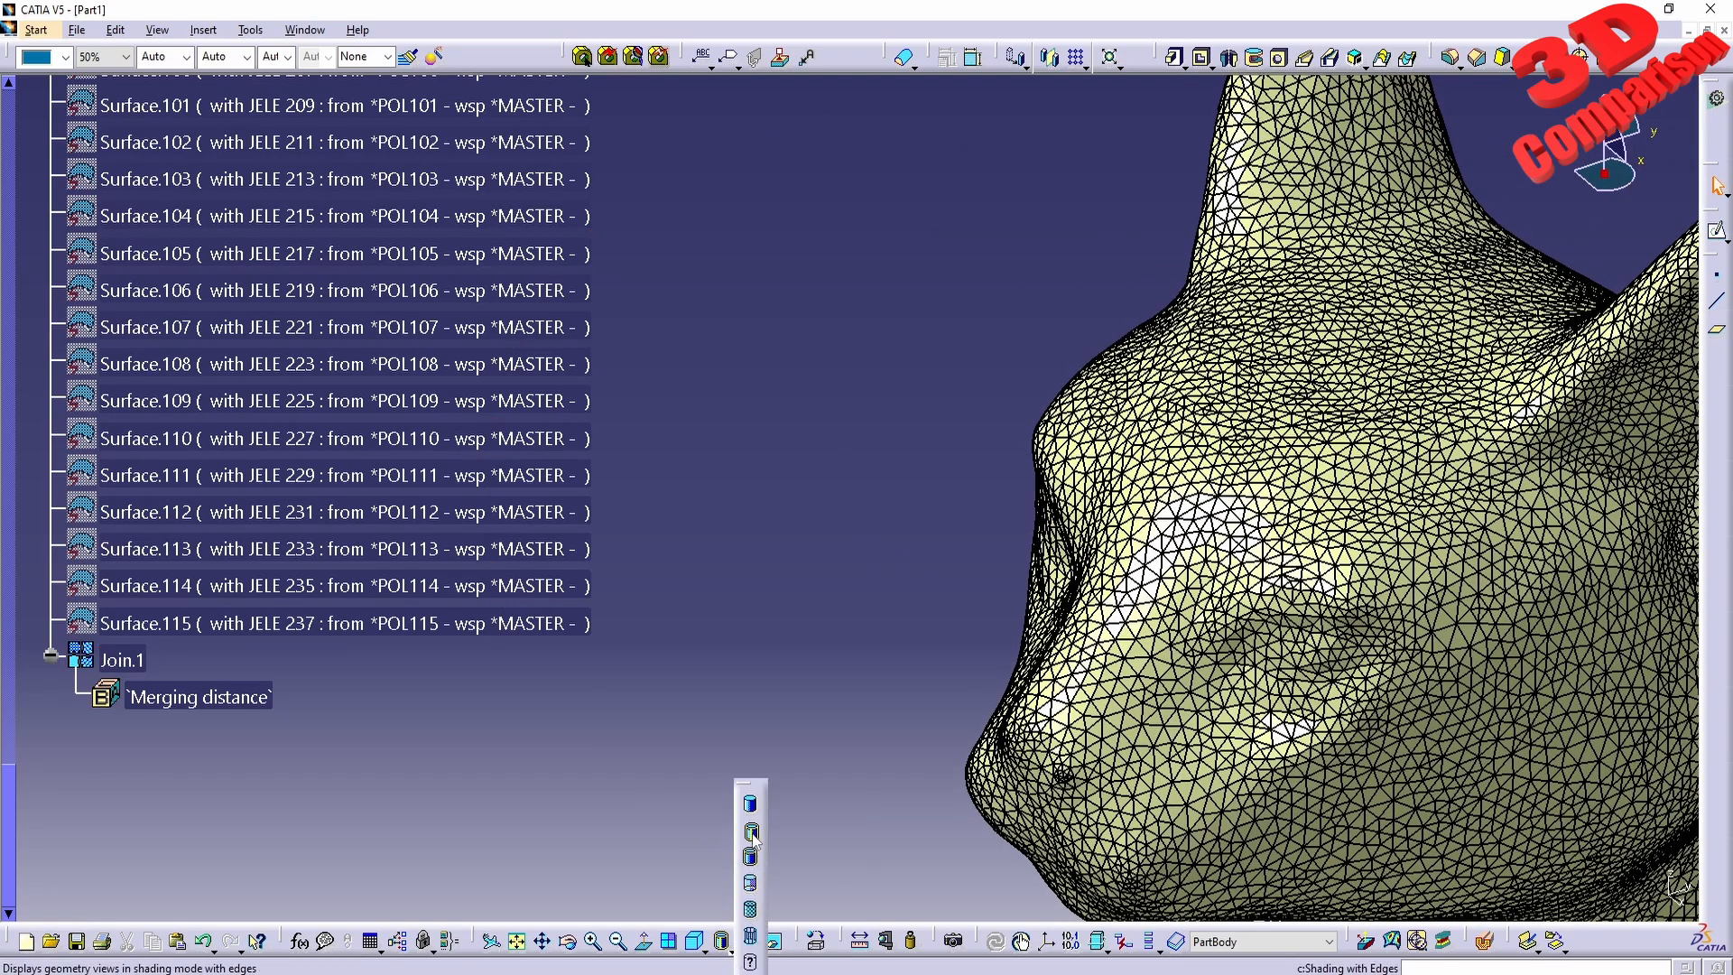
pyautogui.click(751, 805)
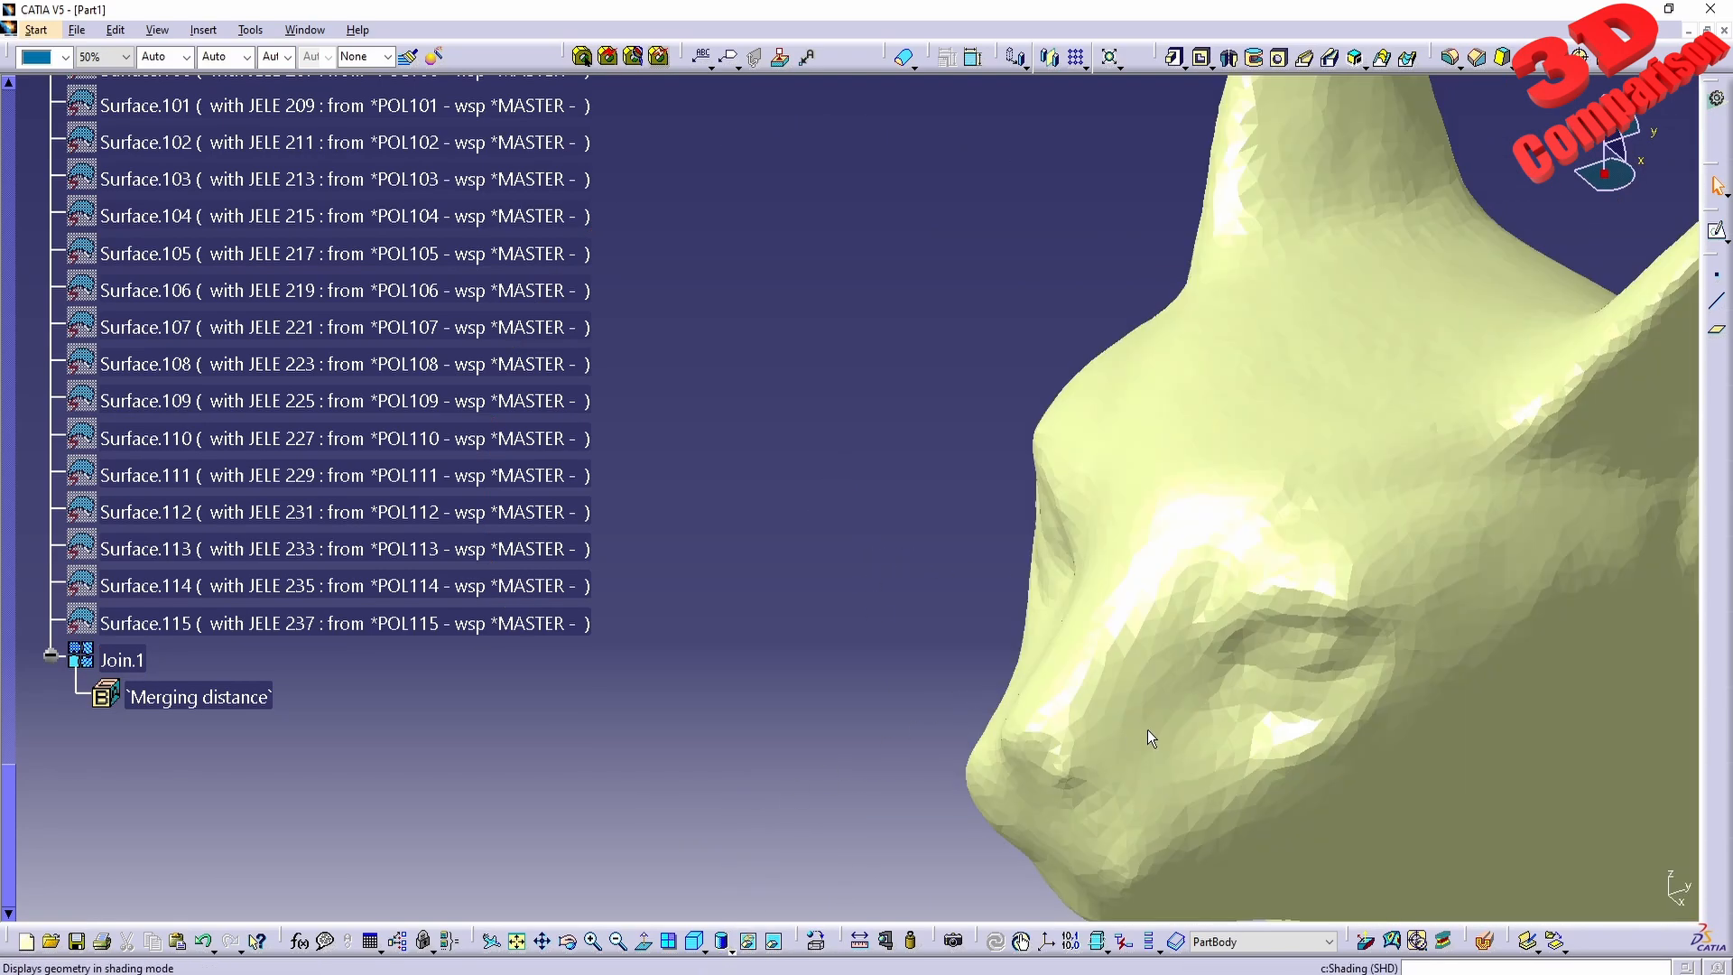
pyautogui.moveTo(1151, 739); pyautogui.dragTo(966, 788, button='middle')
pyautogui.moveTo(958, 549); pyautogui.dragTo(1053, 629, button='middle')
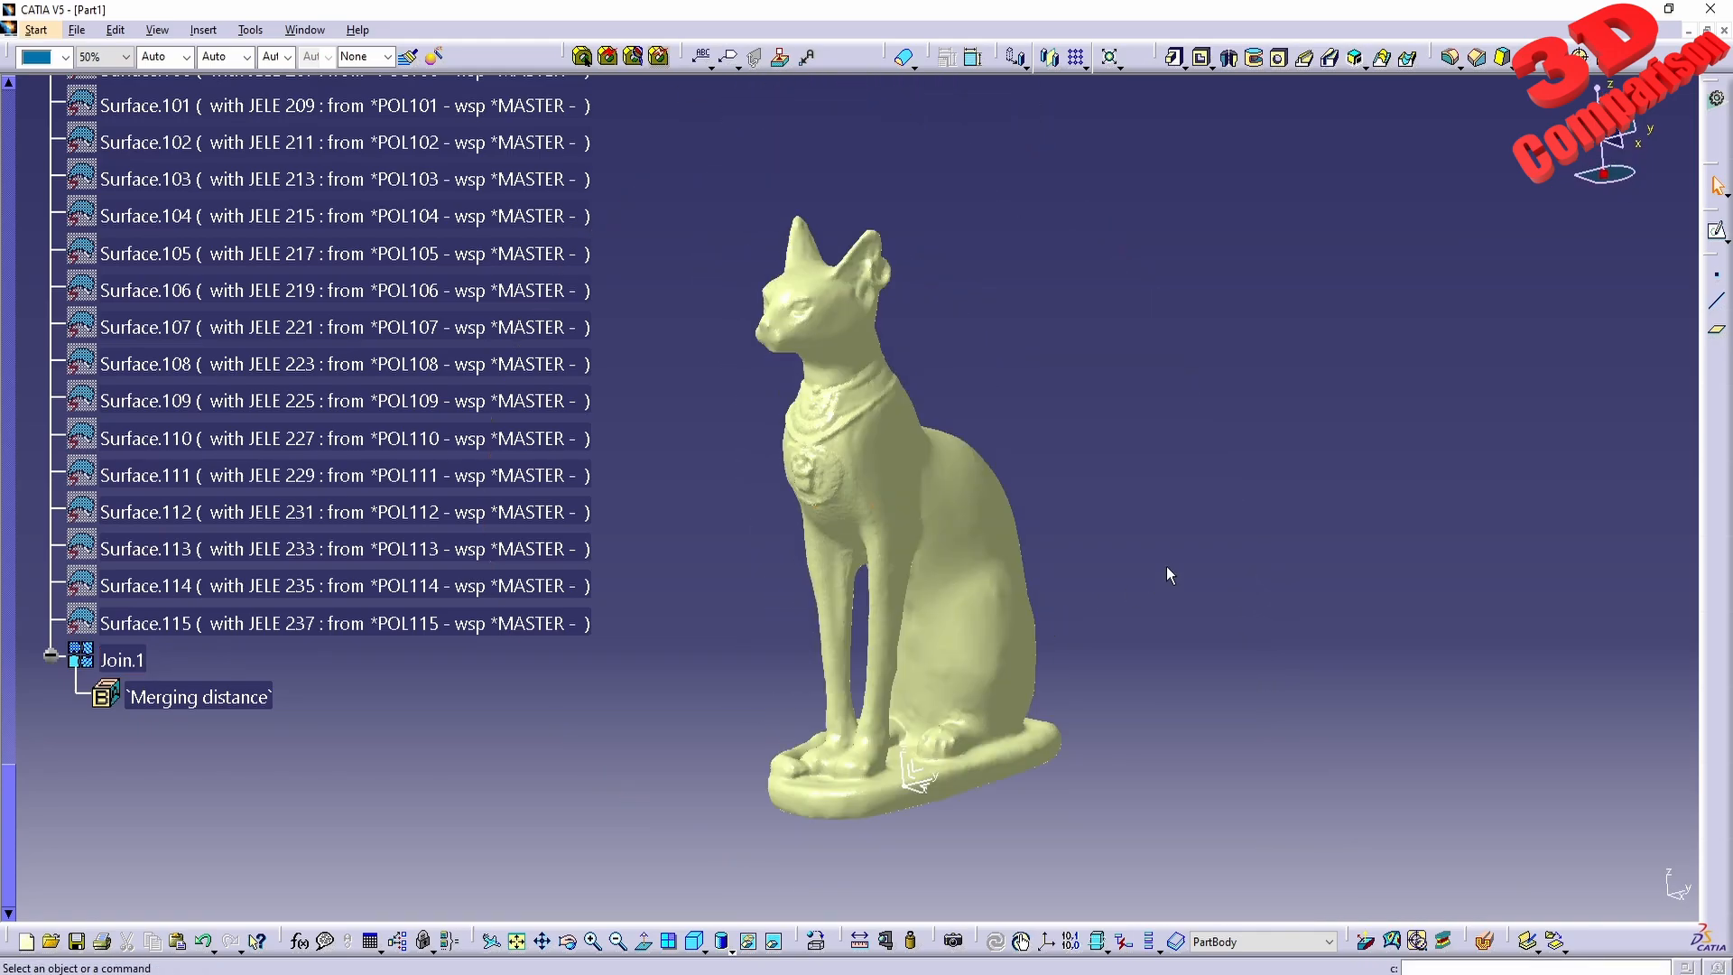
# Step: Set up a Close Surface operation with Join.1 as the object to close, and cancel it
pyautogui.click(903, 59)
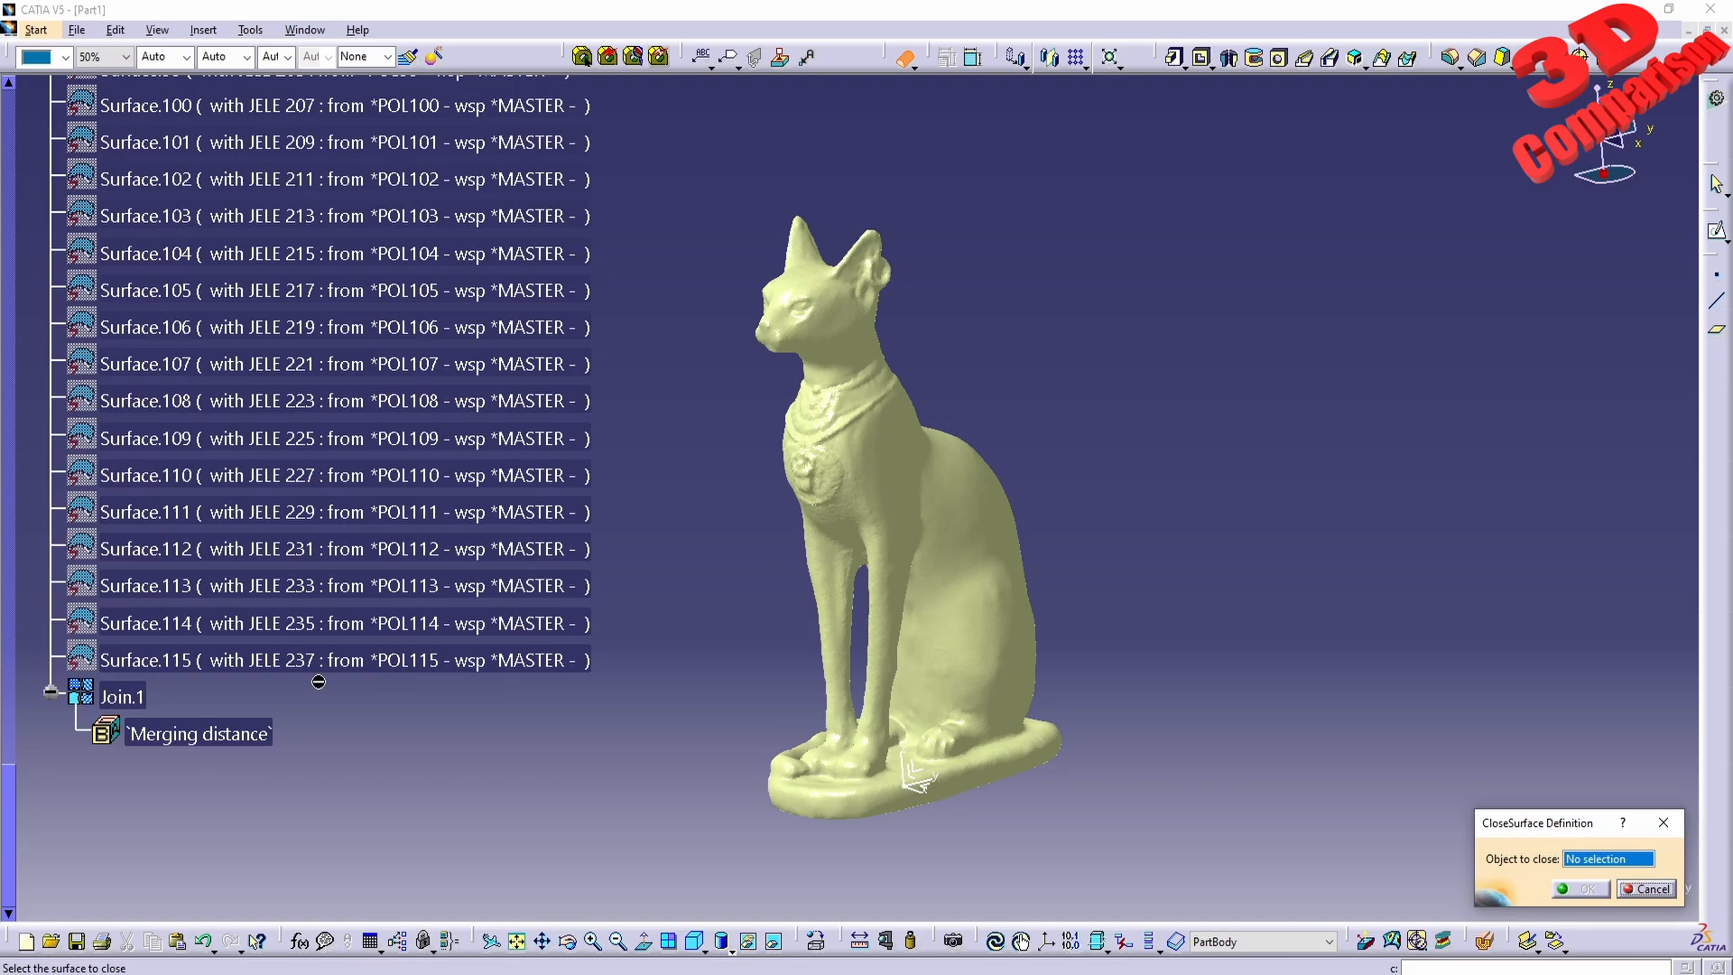
pyautogui.click(126, 696)
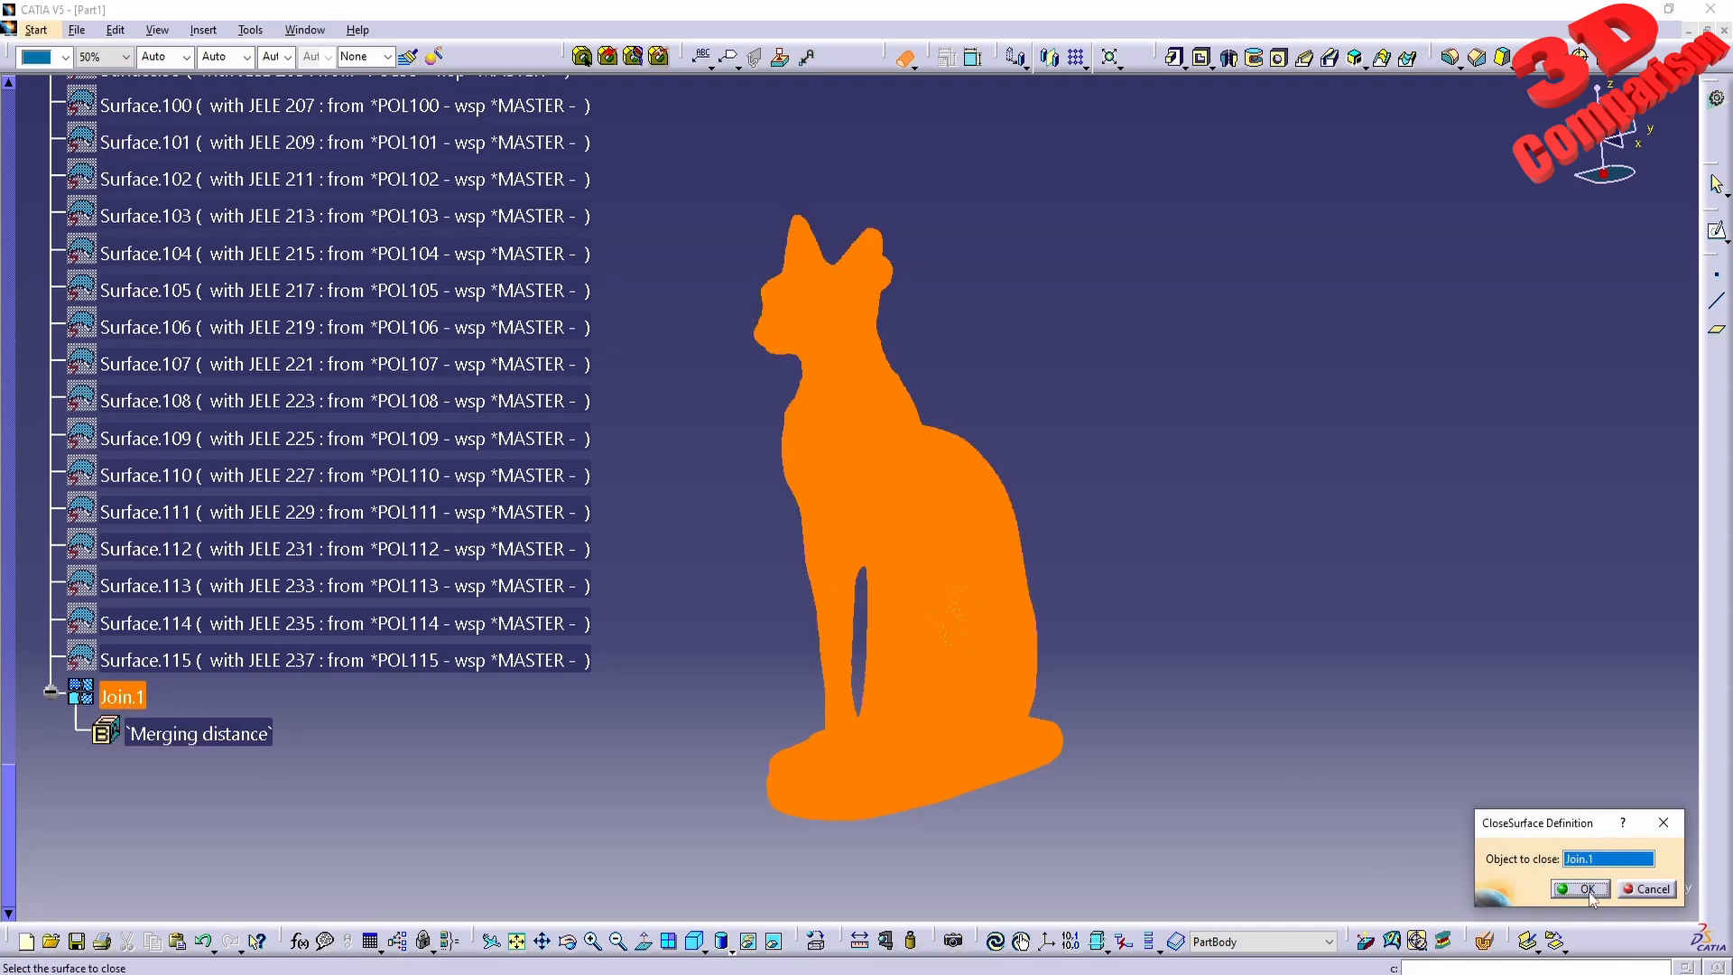
pyautogui.click(1644, 890)
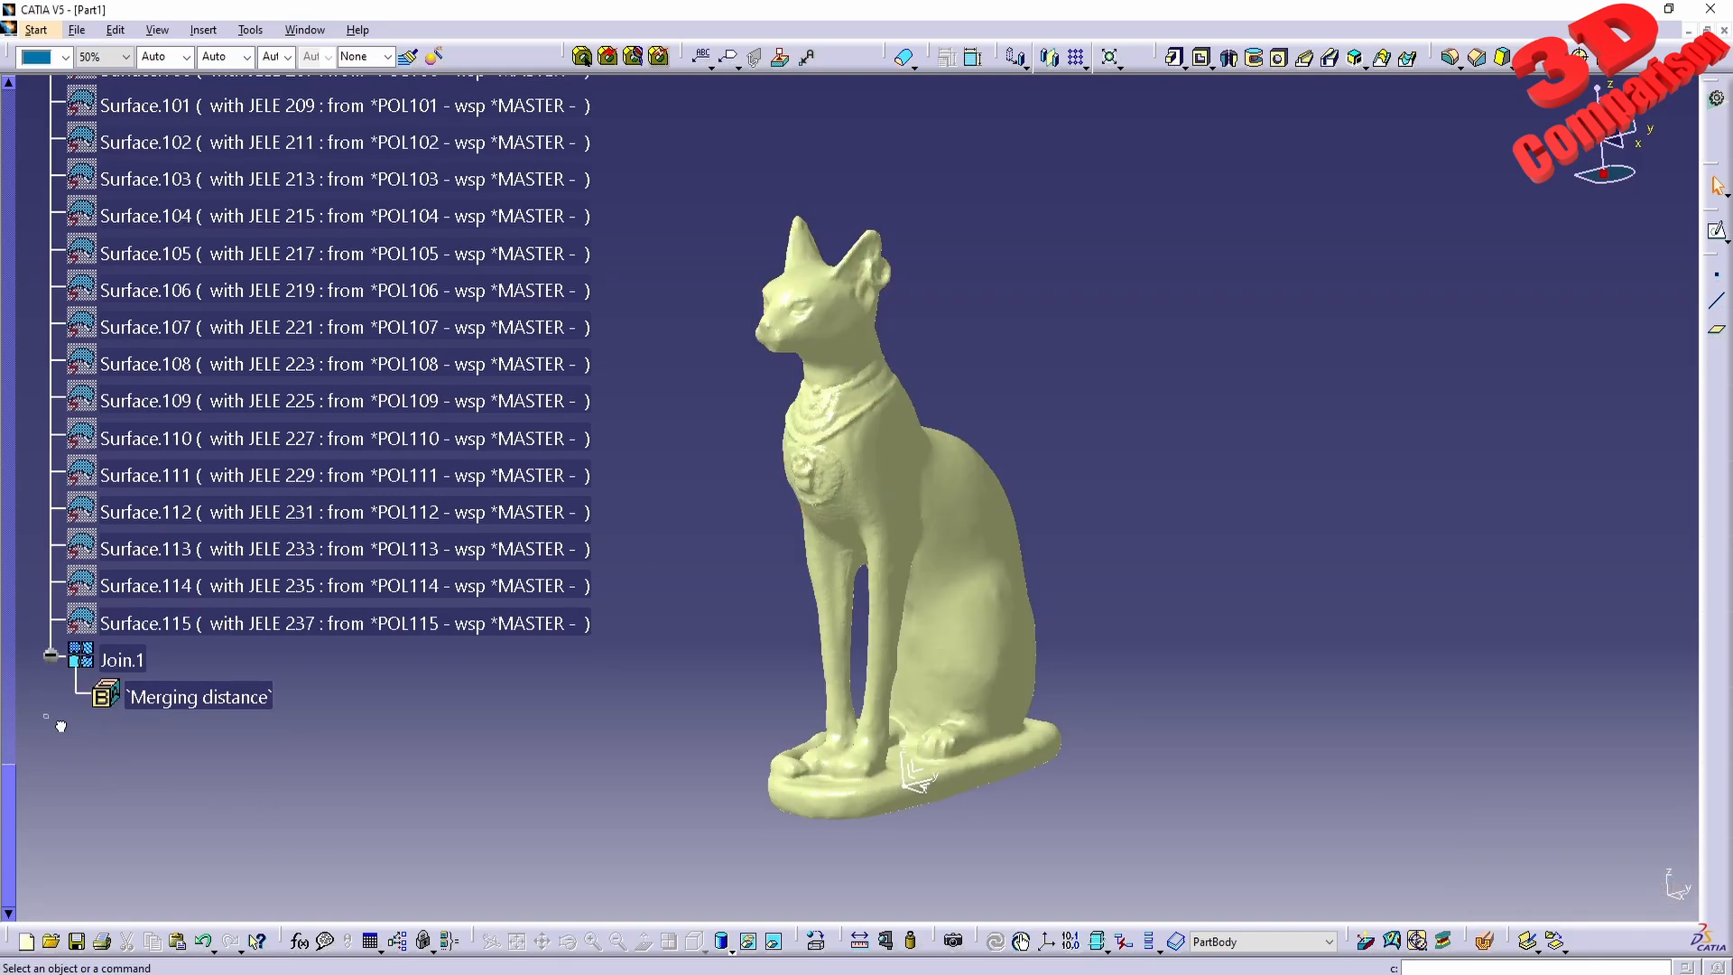
# Step: Collapse the Join.1 and Geometrical Set.1 branches in the specification tree
pyautogui.moveTo(44, 712); pyautogui.dragTo(607, 900)
pyautogui.click(51, 655)
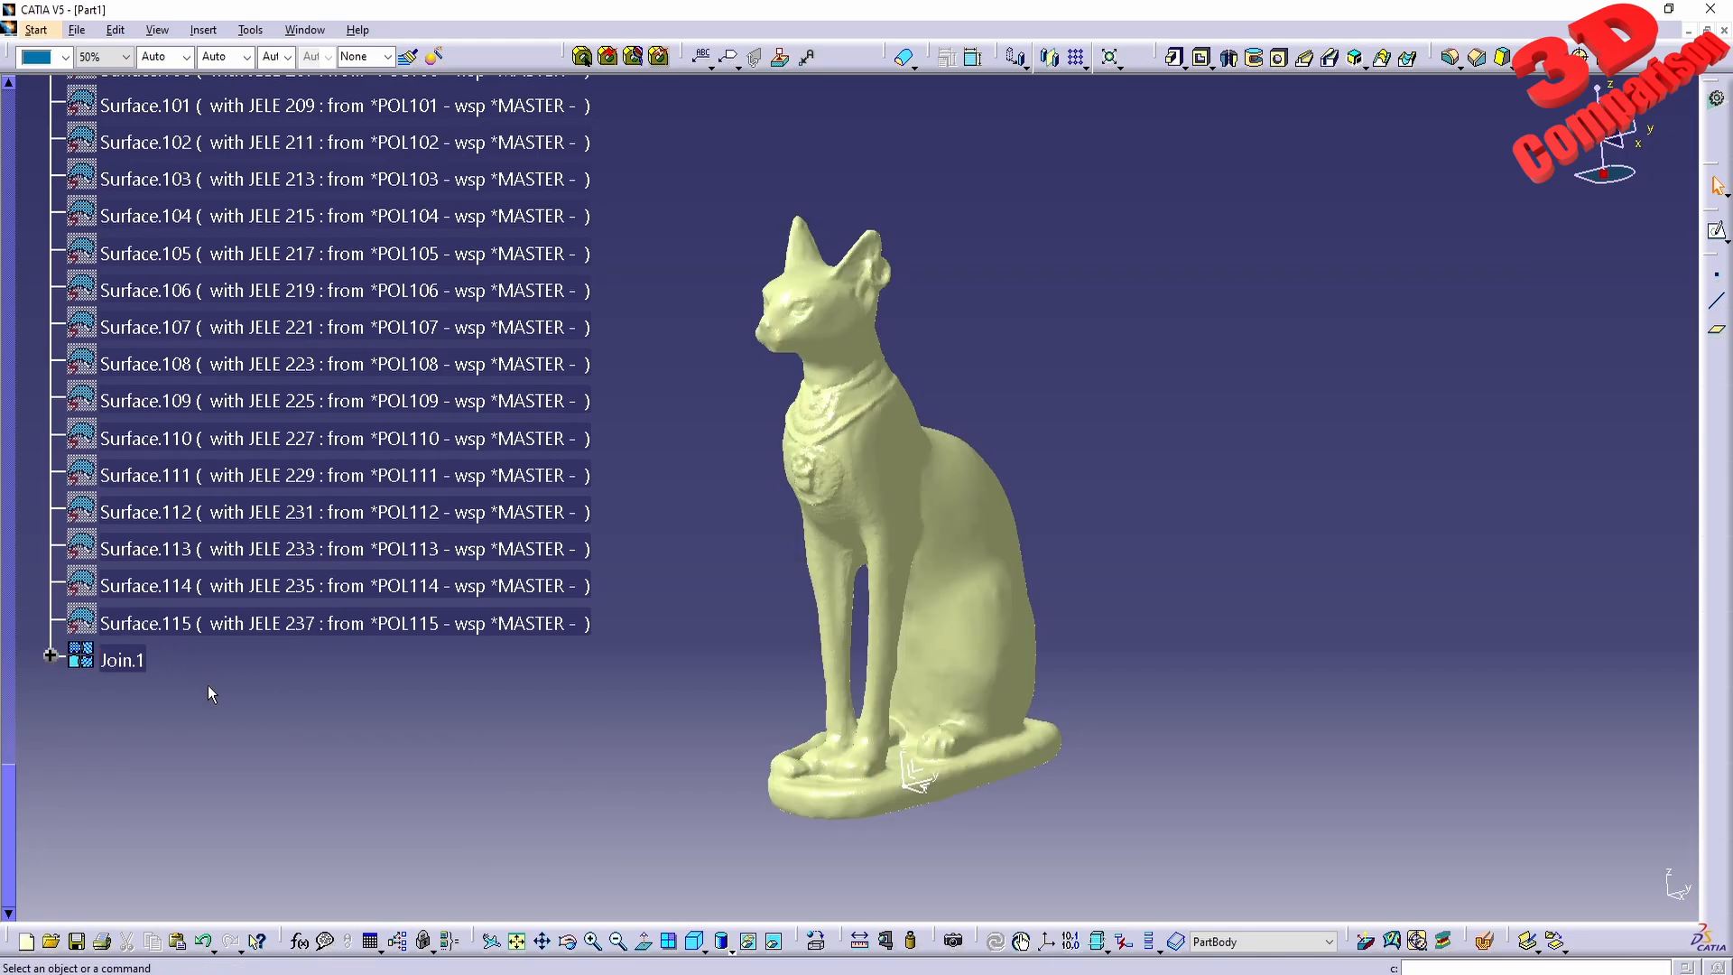
pyautogui.scroll(13, 208, 685)
pyautogui.scroll(20, 271, 726)
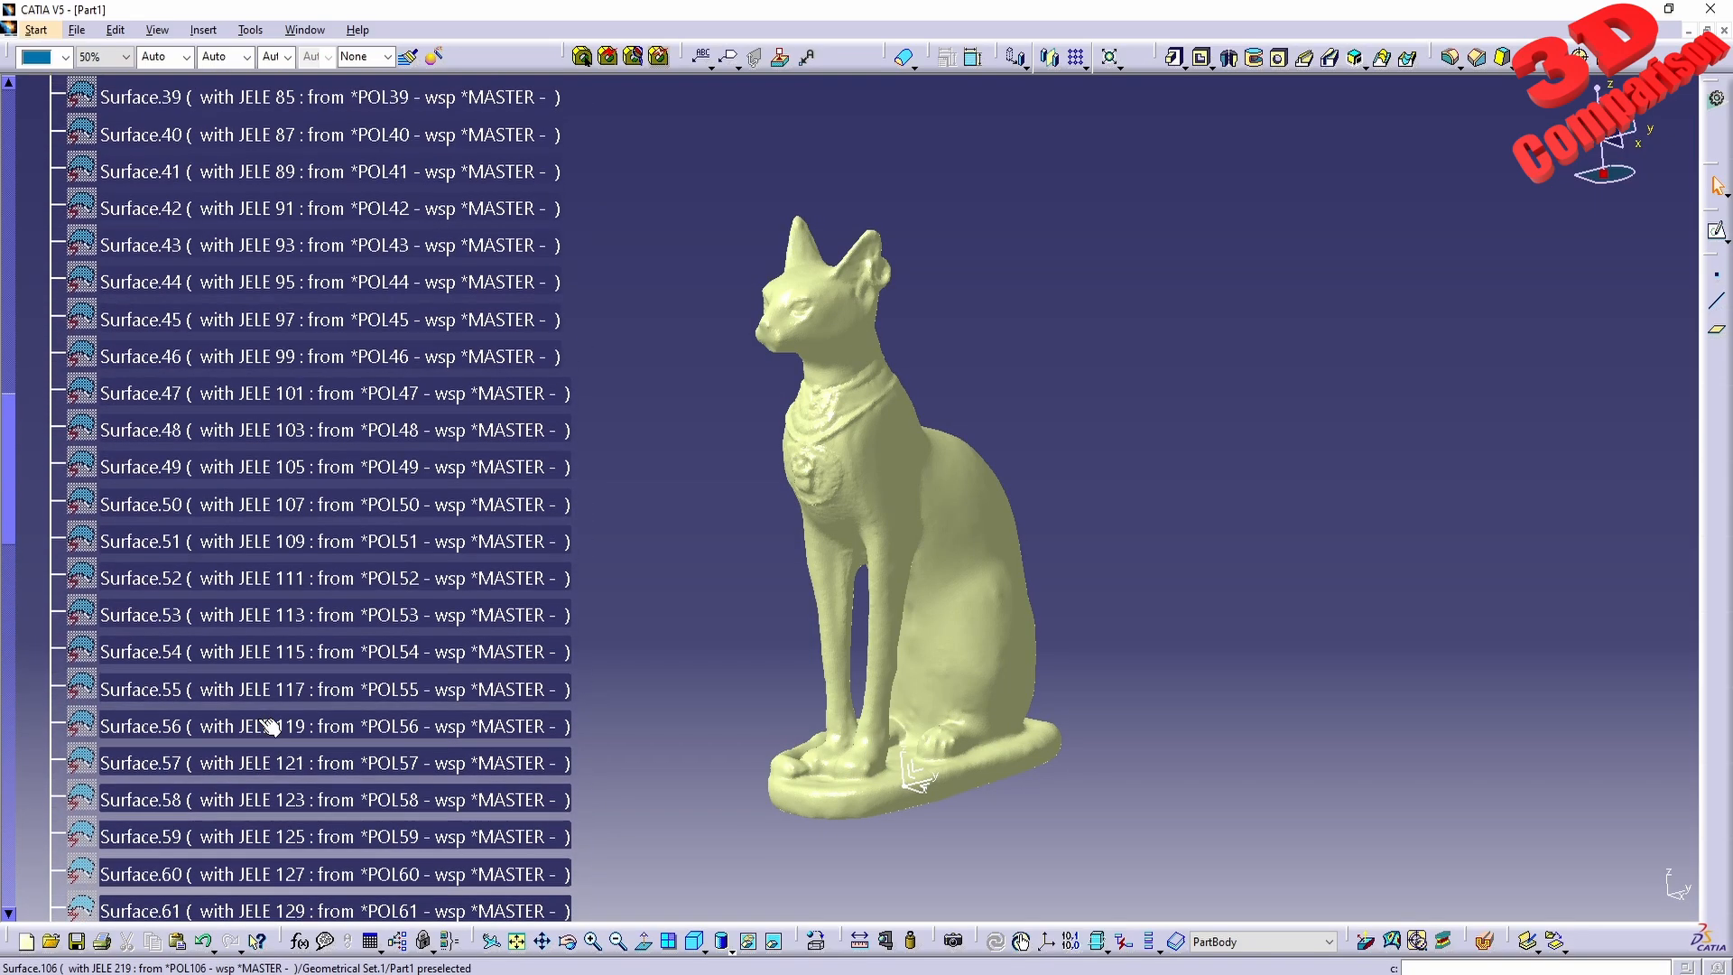
pyautogui.scroll(2, 271, 727)
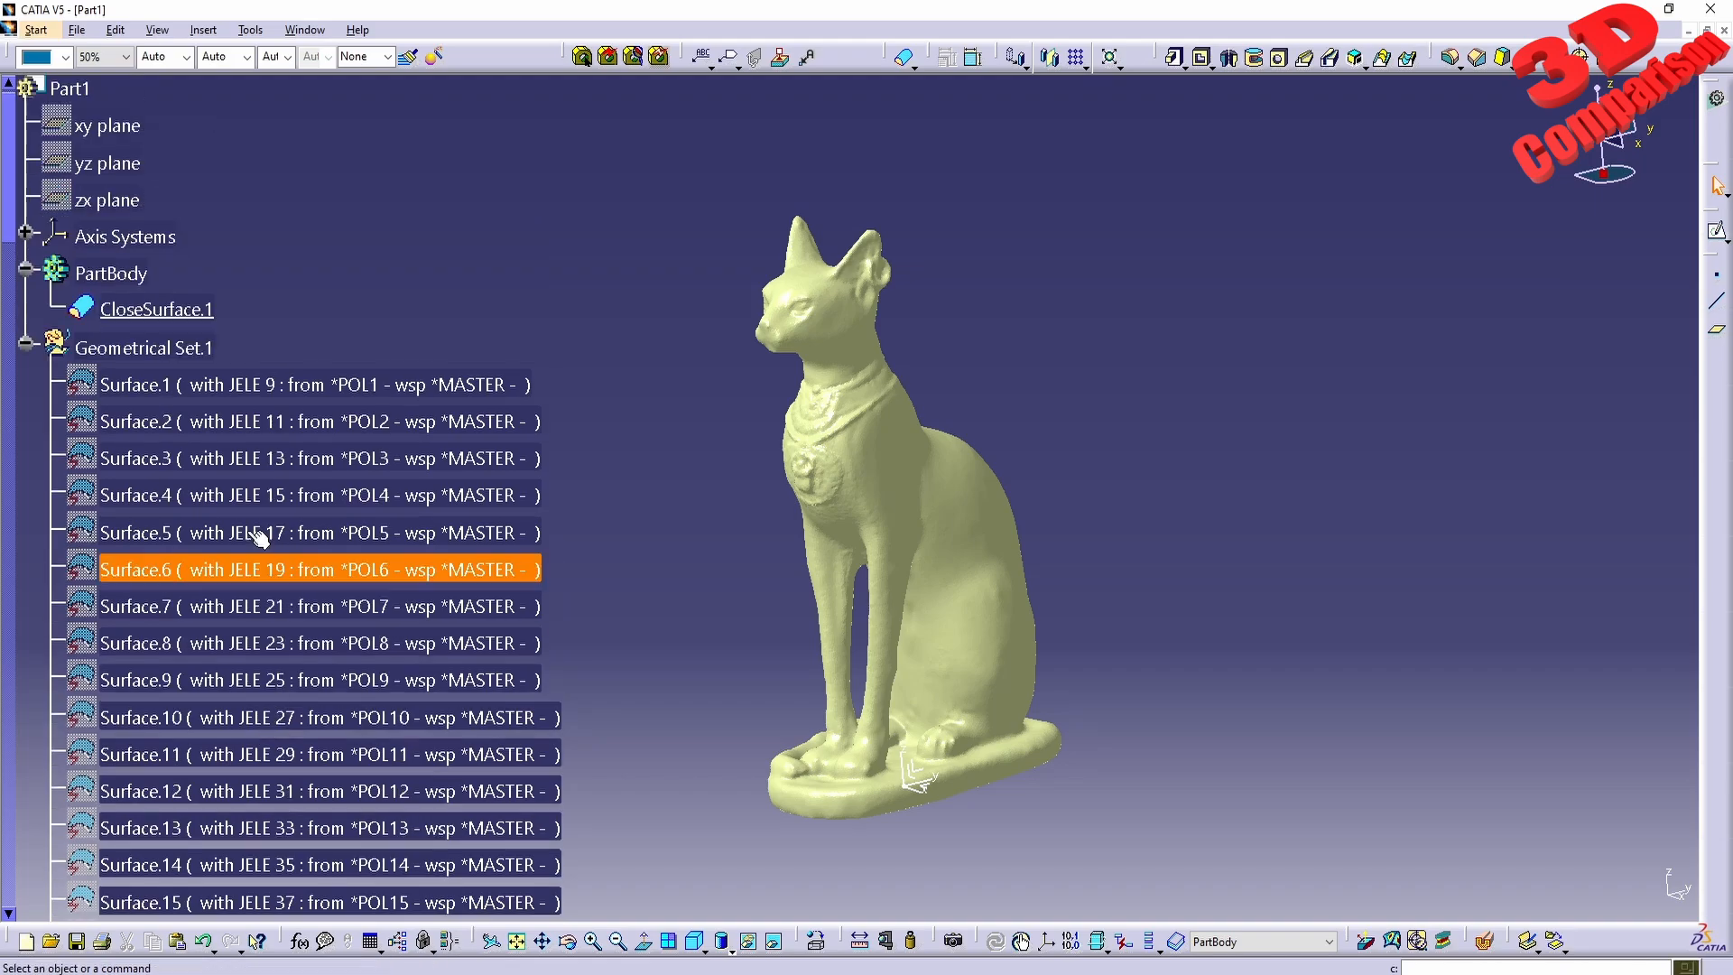
pyautogui.click(149, 358)
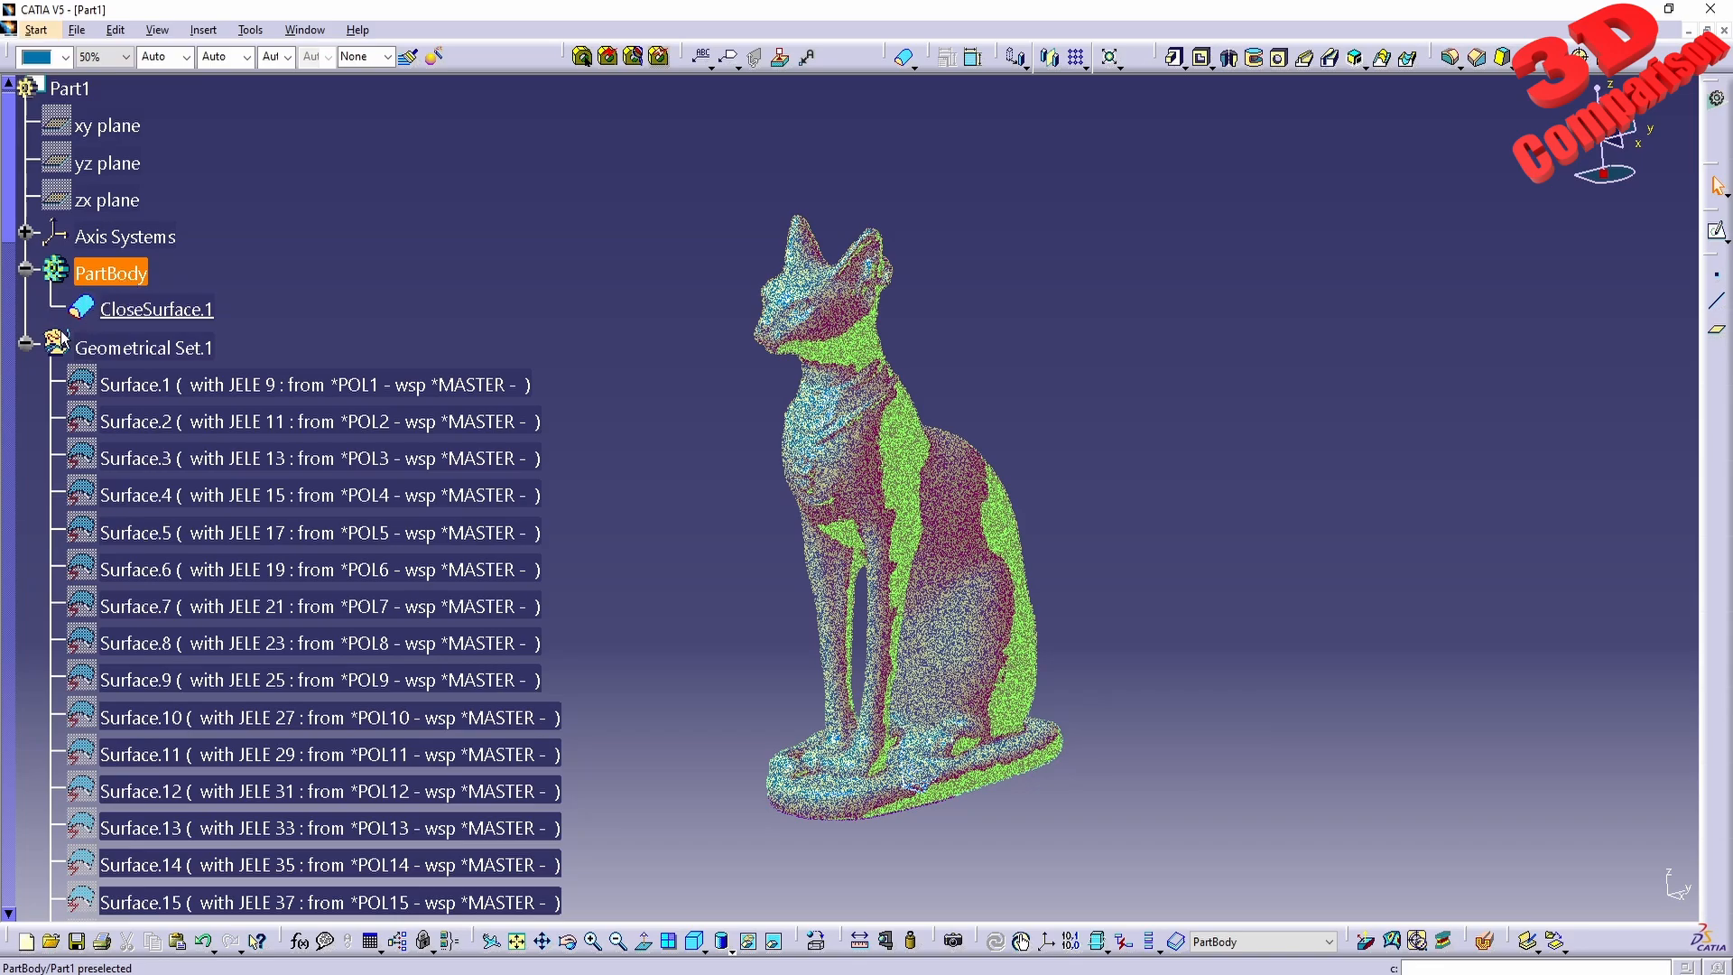
pyautogui.click(25, 346)
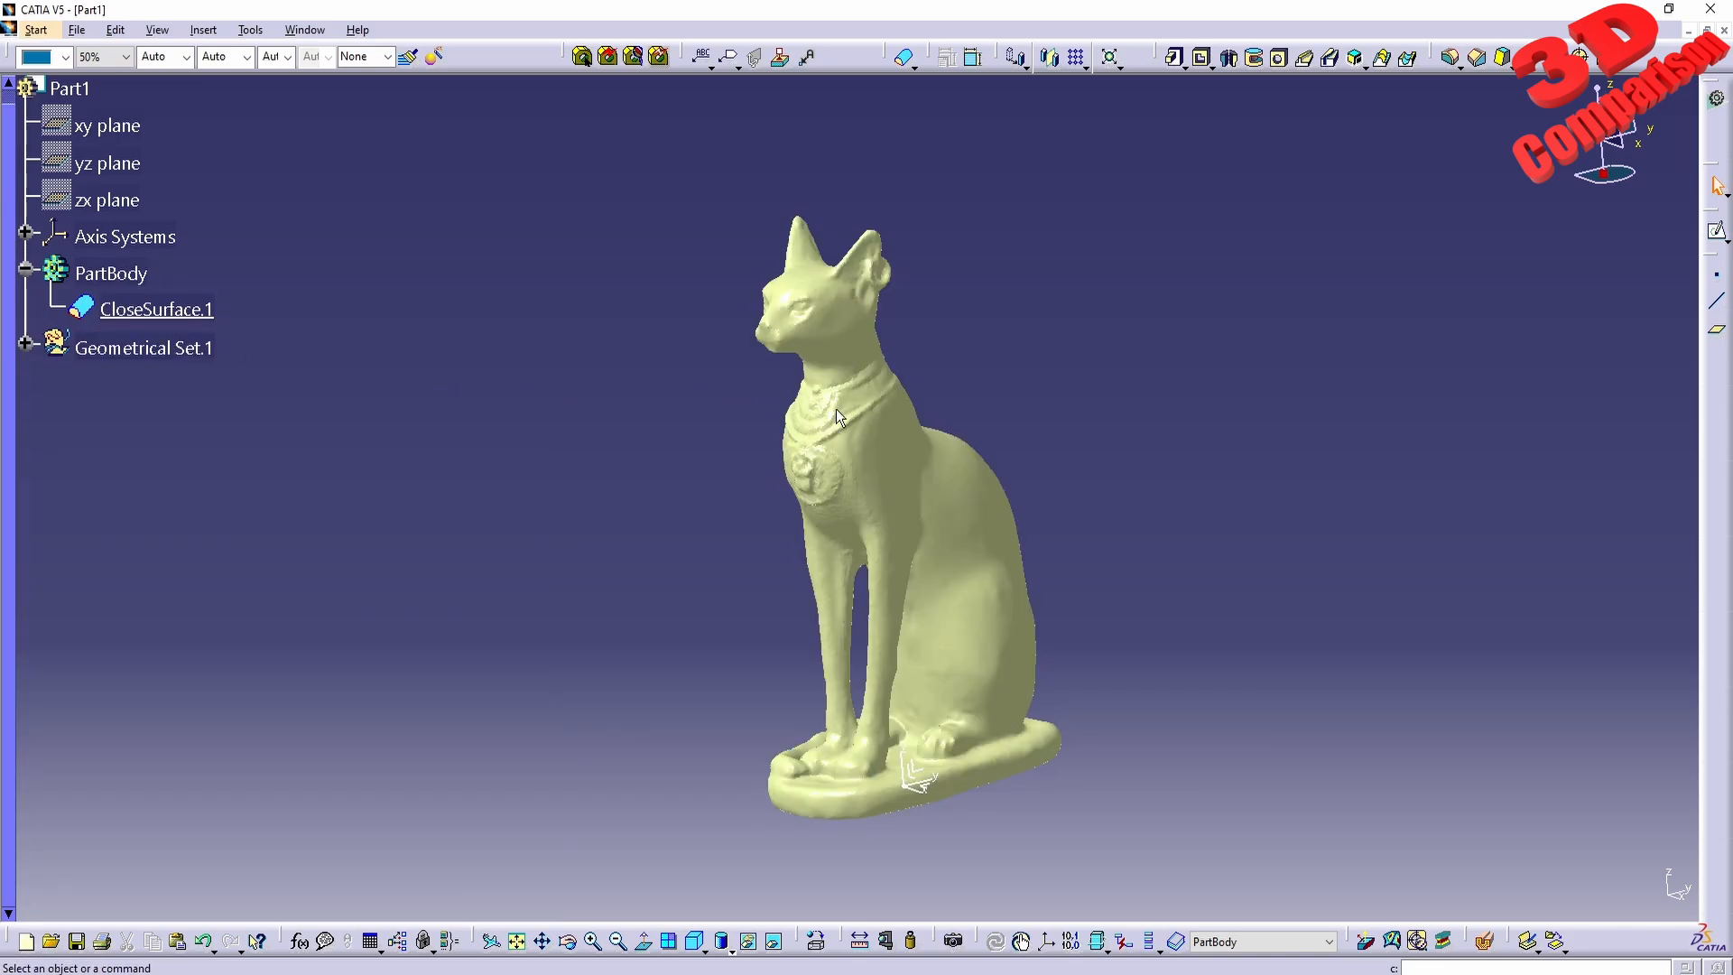
# Step: Hide the CloseSurface.1 solid of the cat statue
pyautogui.rightClick(901, 492)
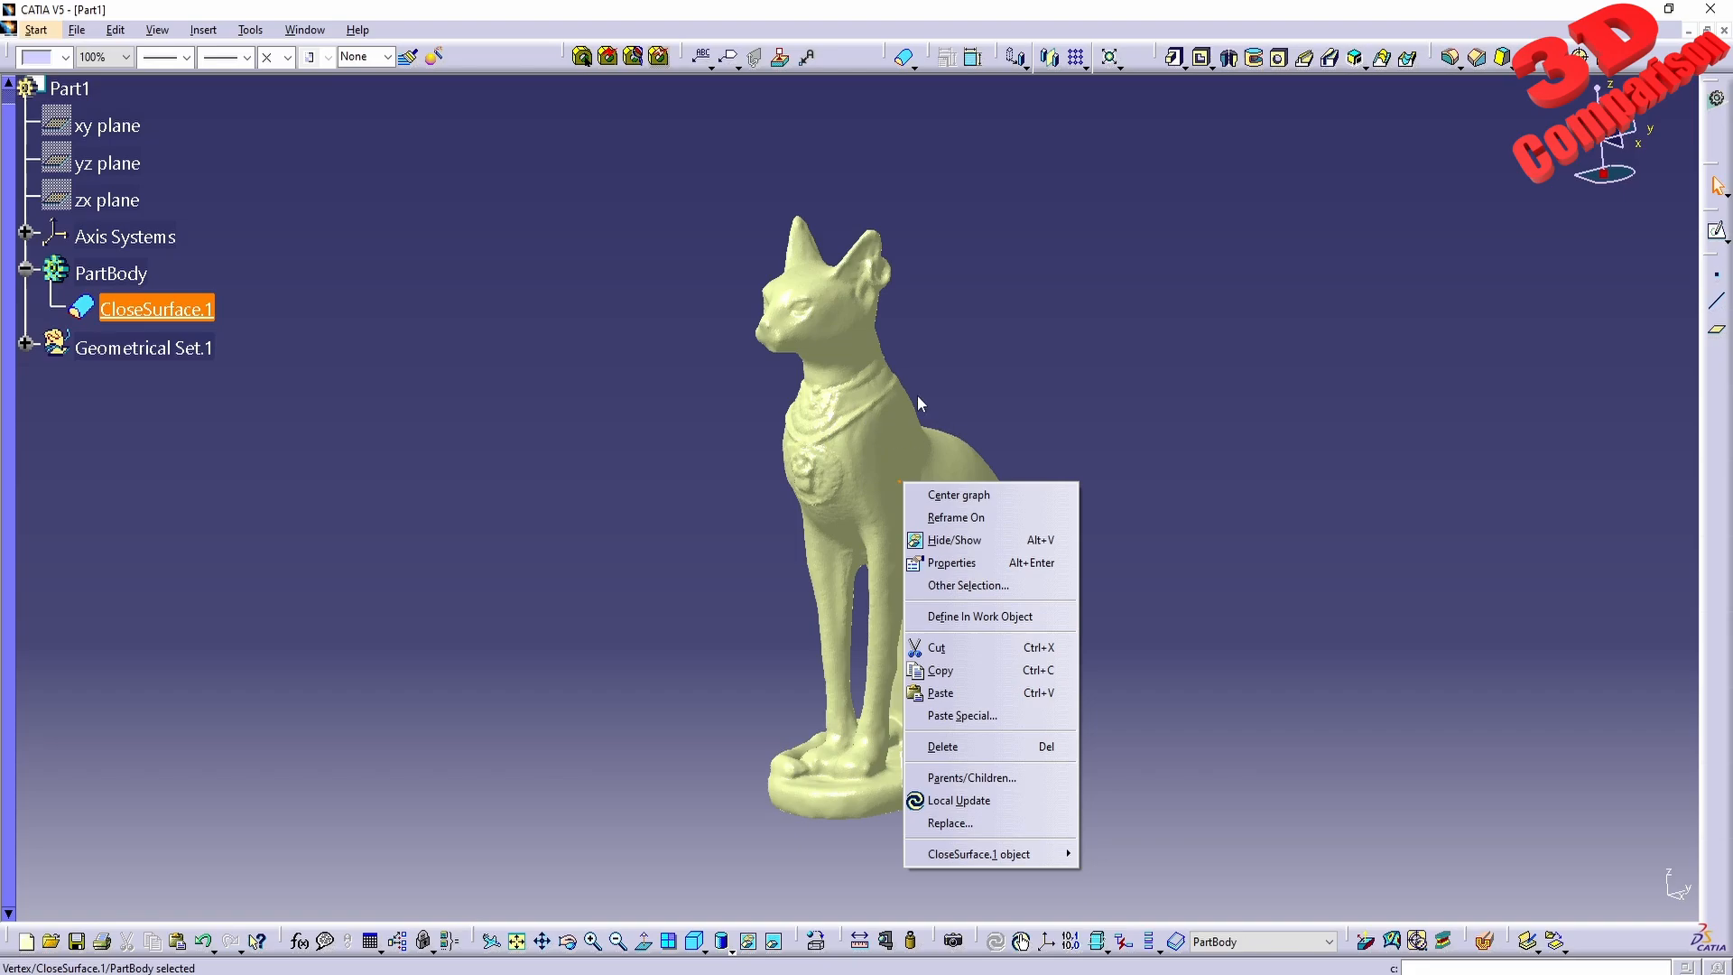
pyautogui.click(1000, 540)
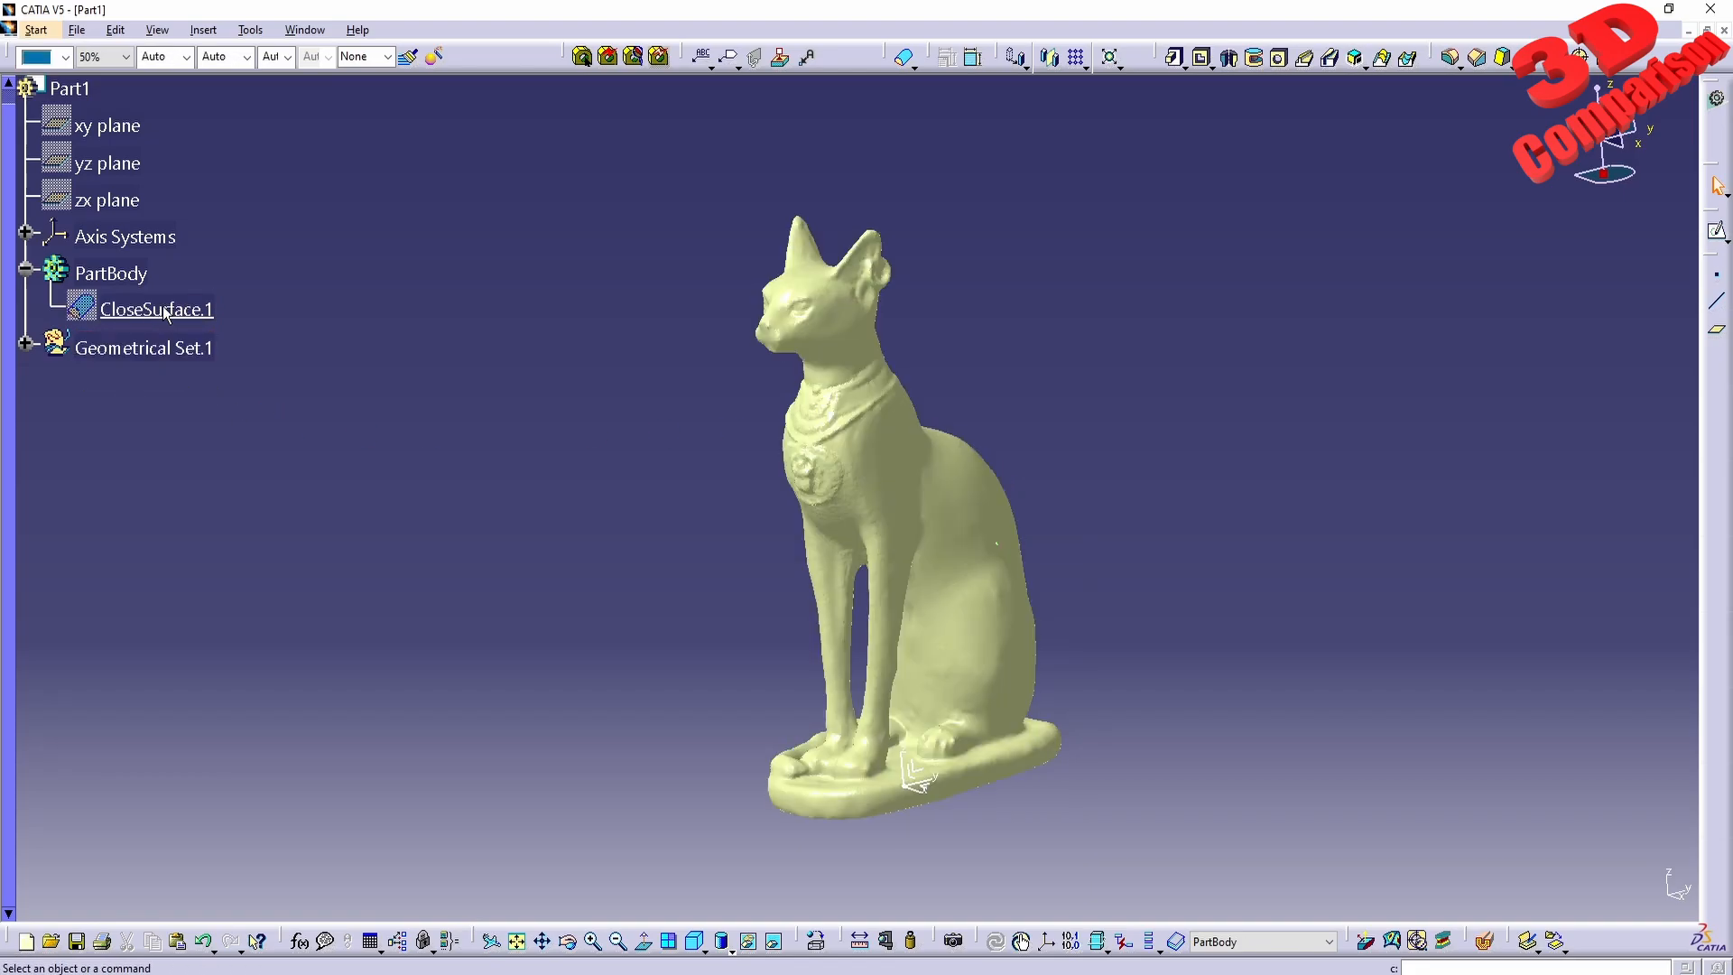
# Step: Show the CloseSurface.1 solid in PartBody and hide the Join.1 surface in Geometrical Set.1
pyautogui.rightClick(167, 313)
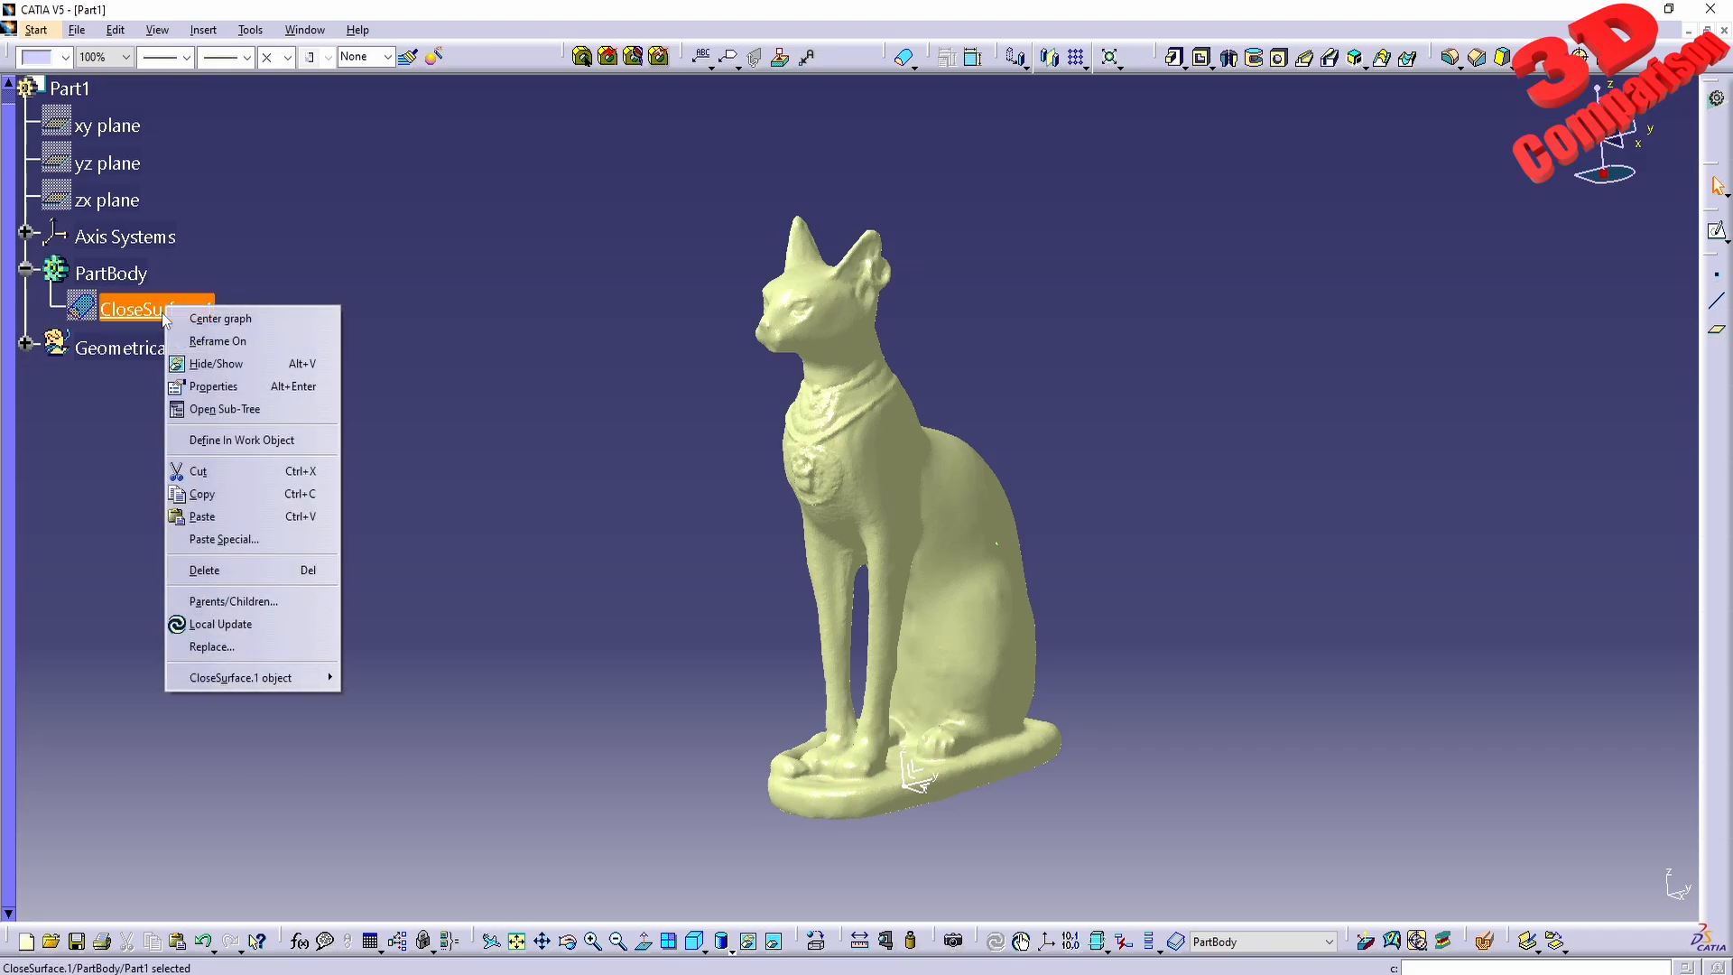
pyautogui.click(223, 366)
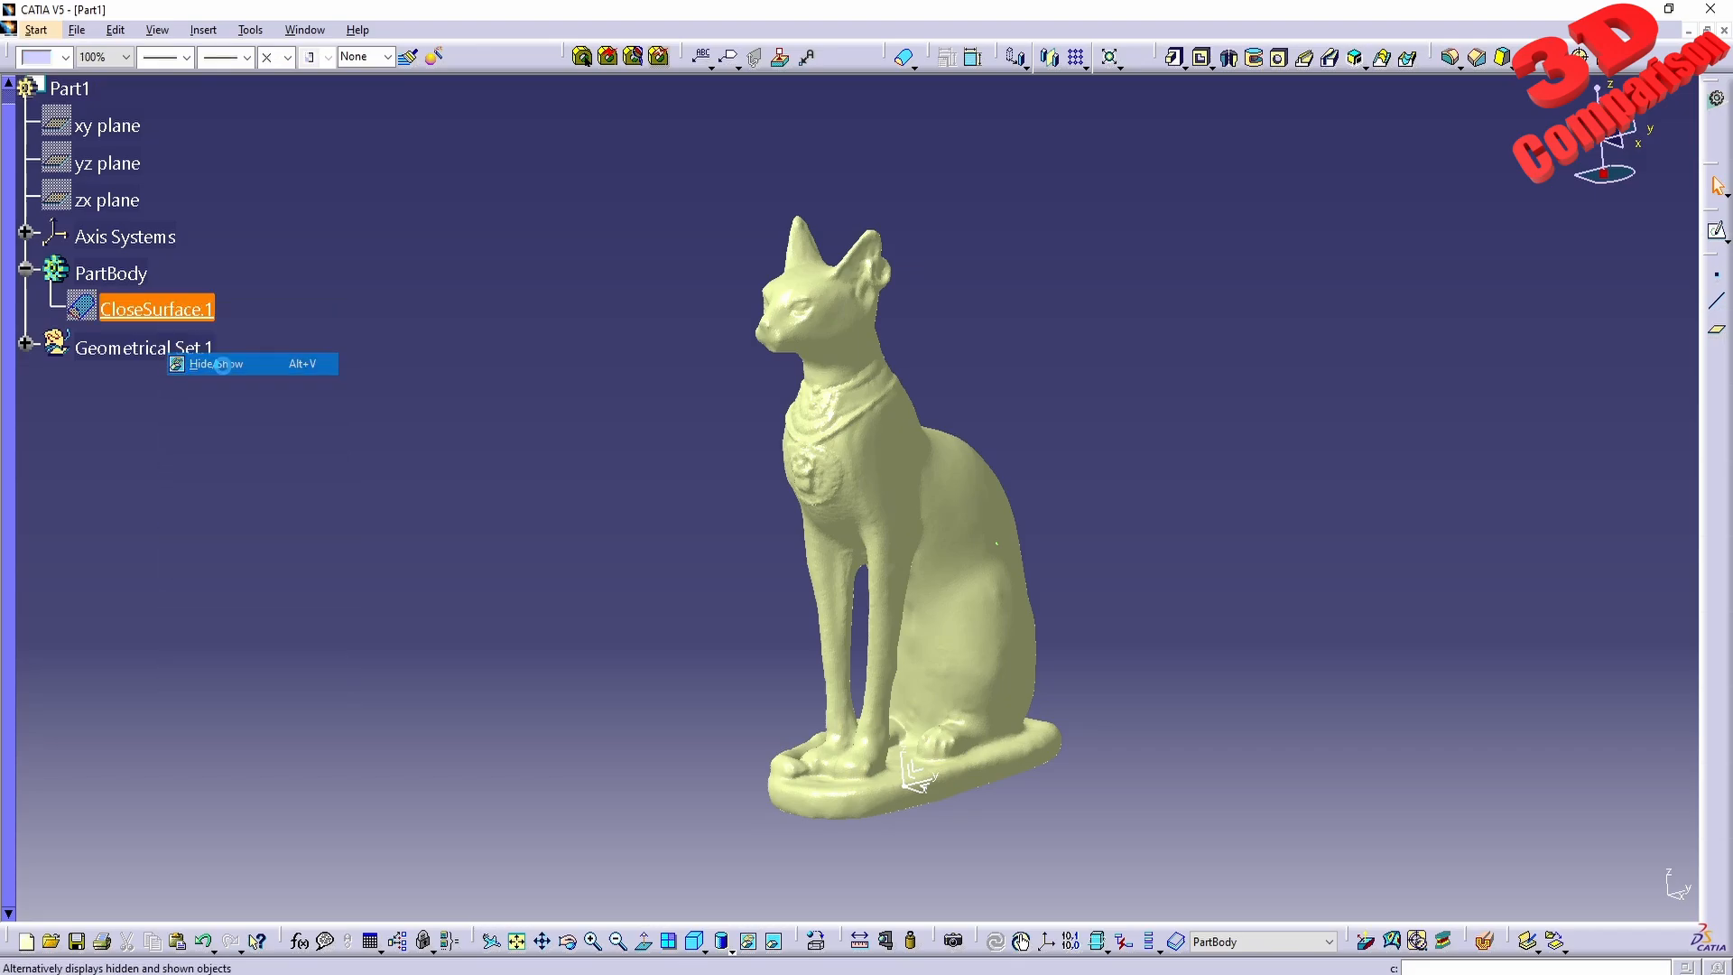
pyautogui.click(27, 344)
pyautogui.scroll(-20, 294, 648)
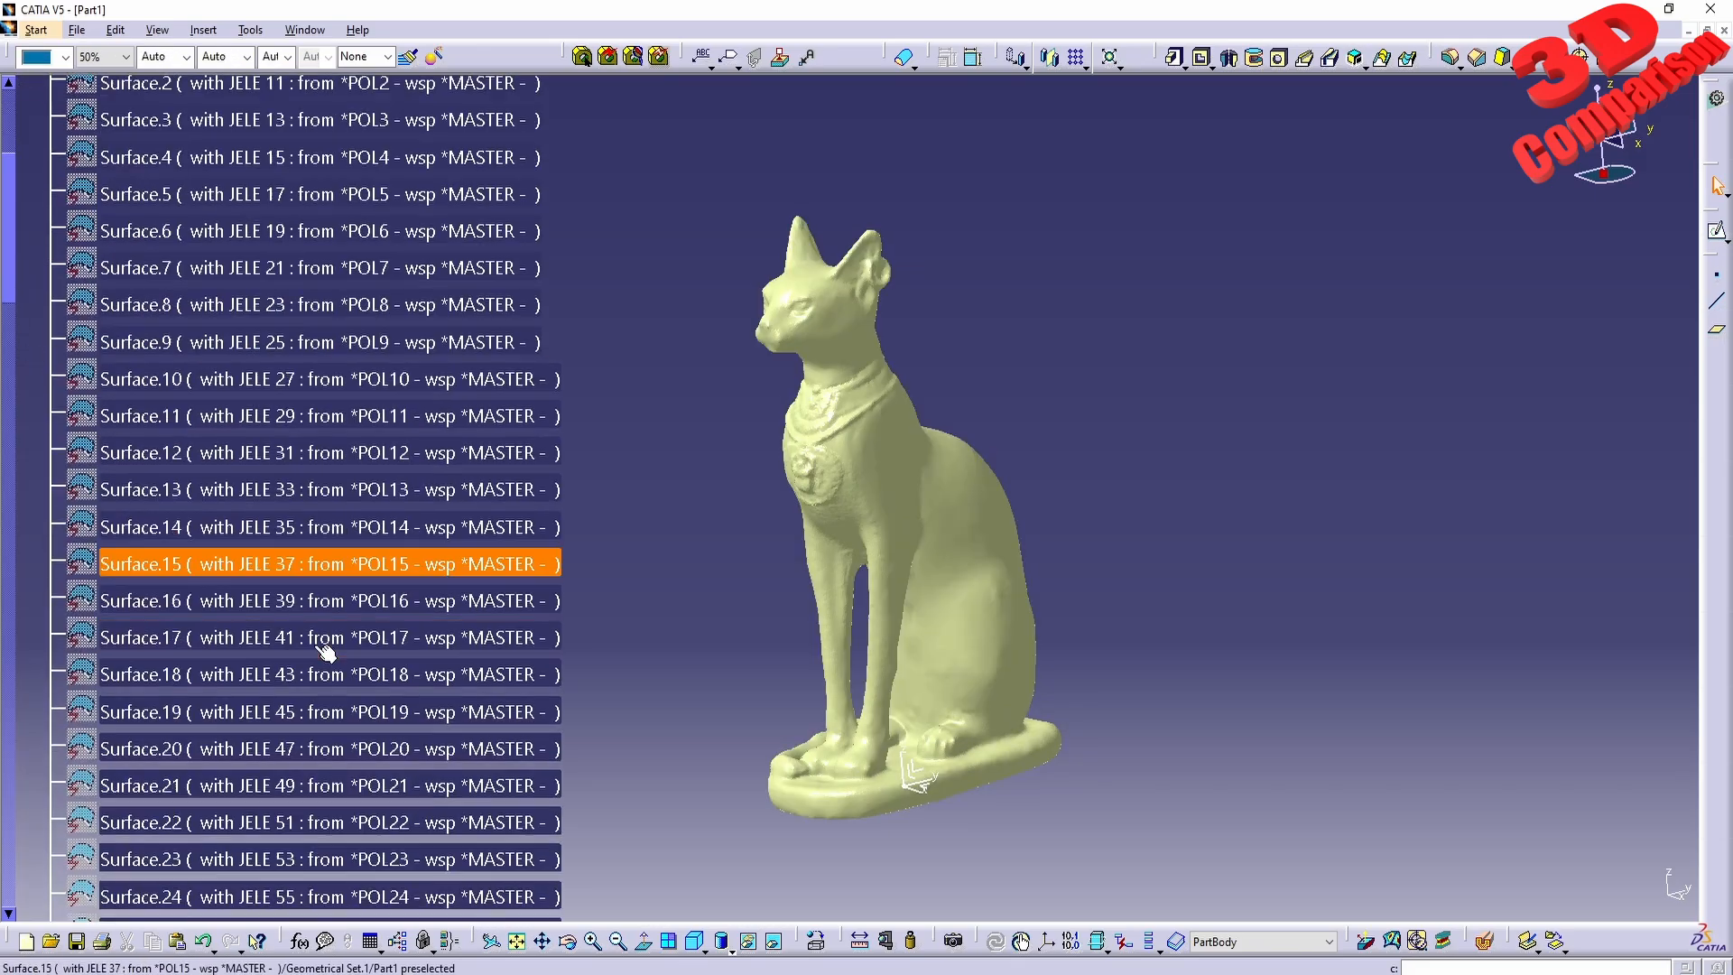
pyautogui.scroll(-14, 292, 648)
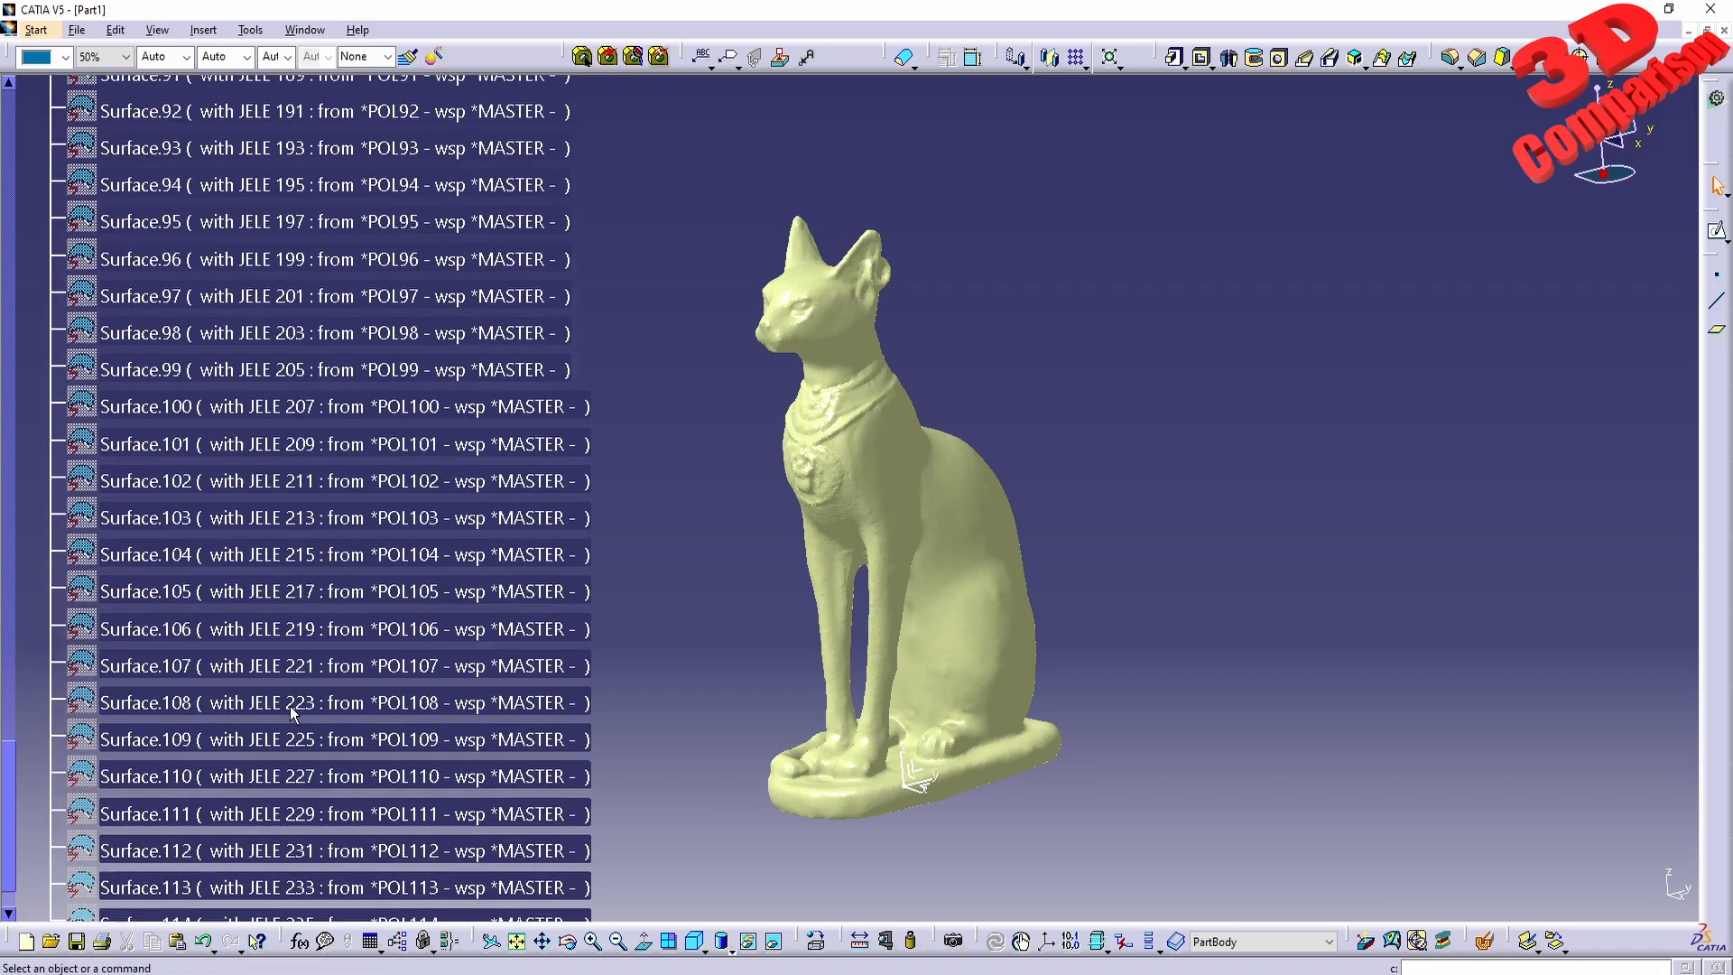
pyautogui.rightClick(135, 747)
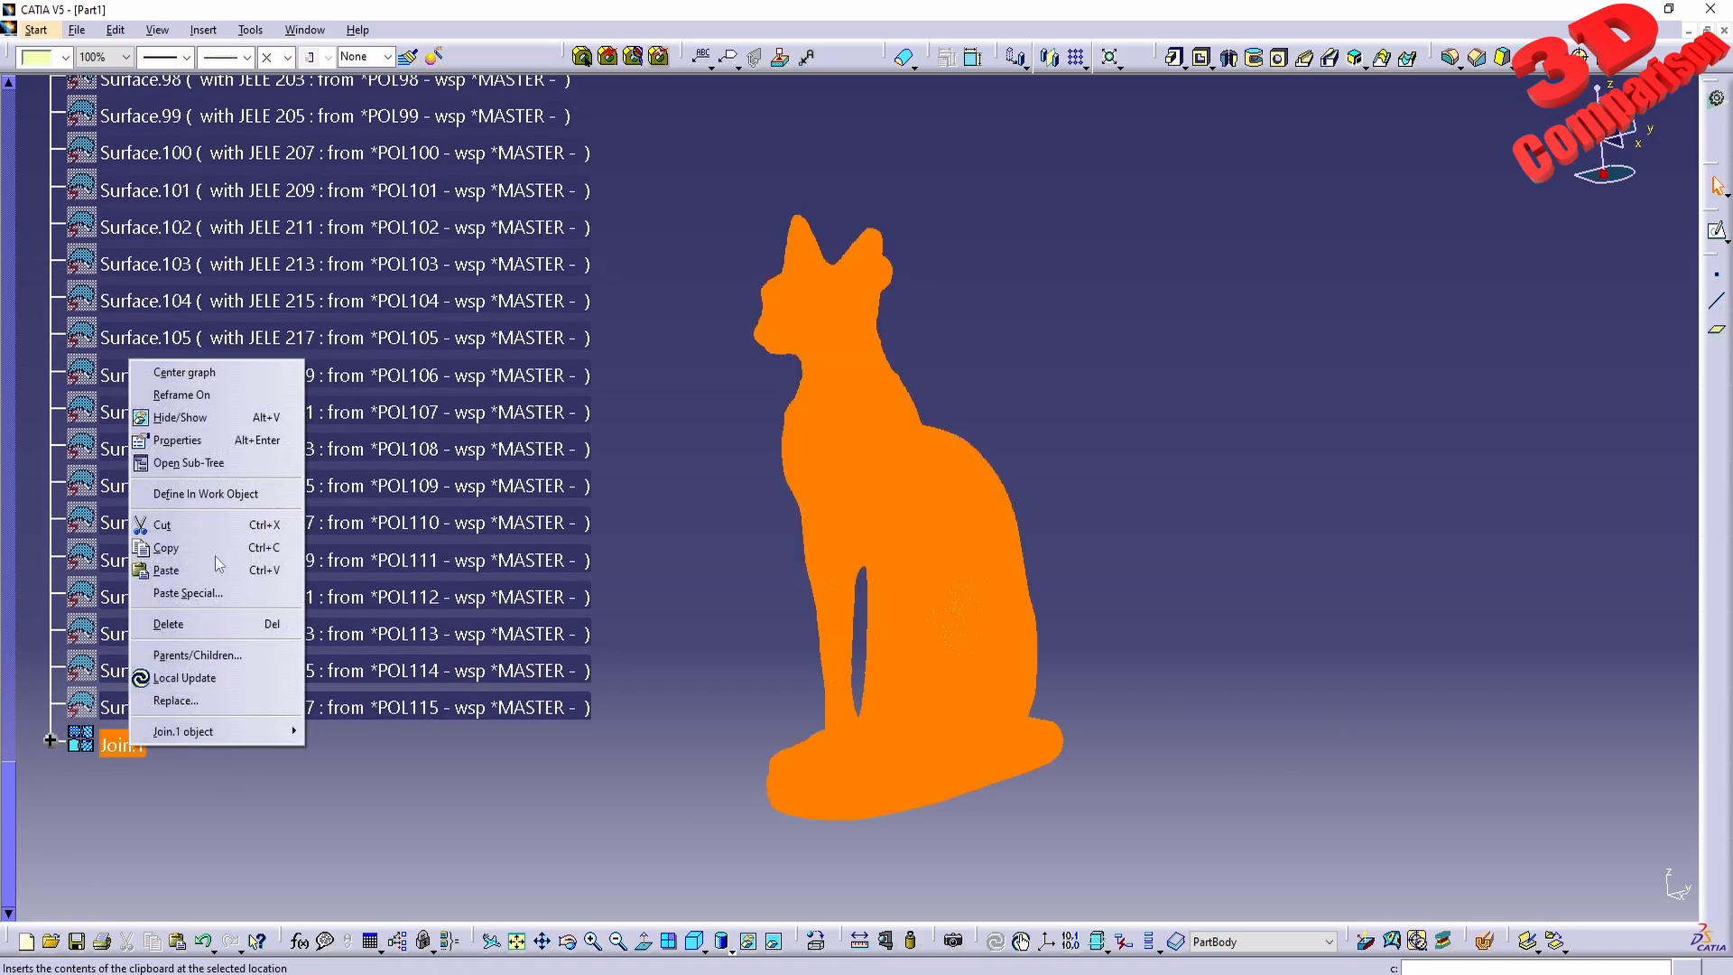
pyautogui.click(200, 421)
pyautogui.scroll(7, 388, 721)
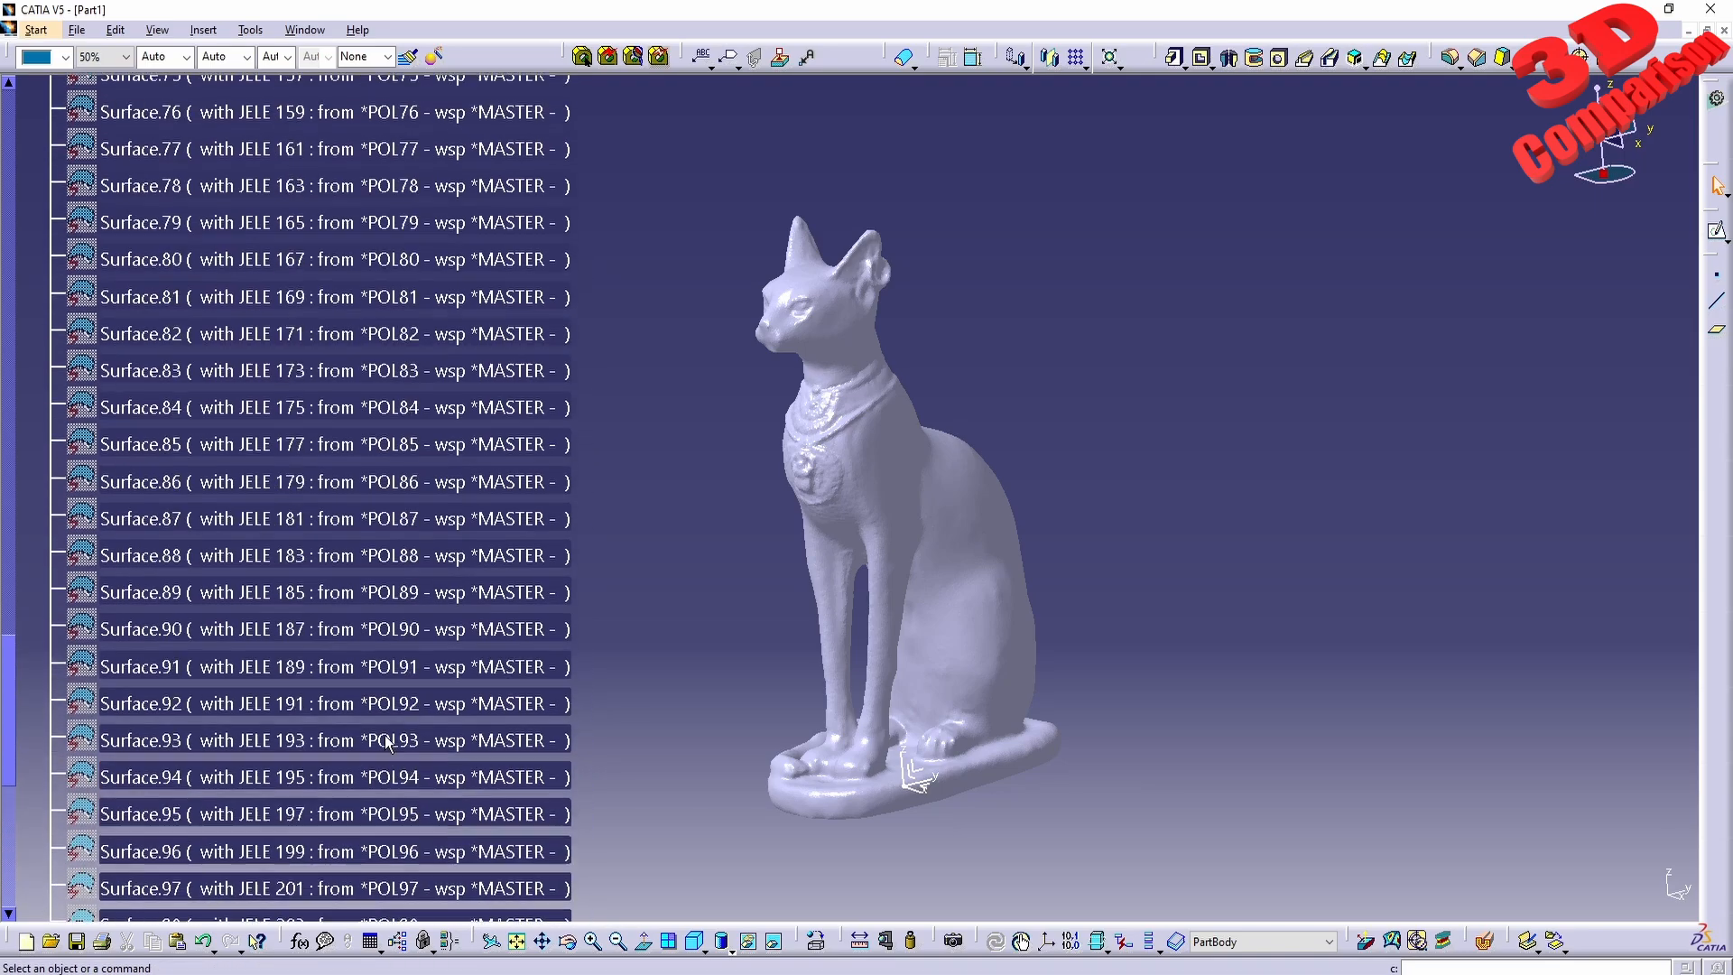
pyautogui.scroll(20, 387, 741)
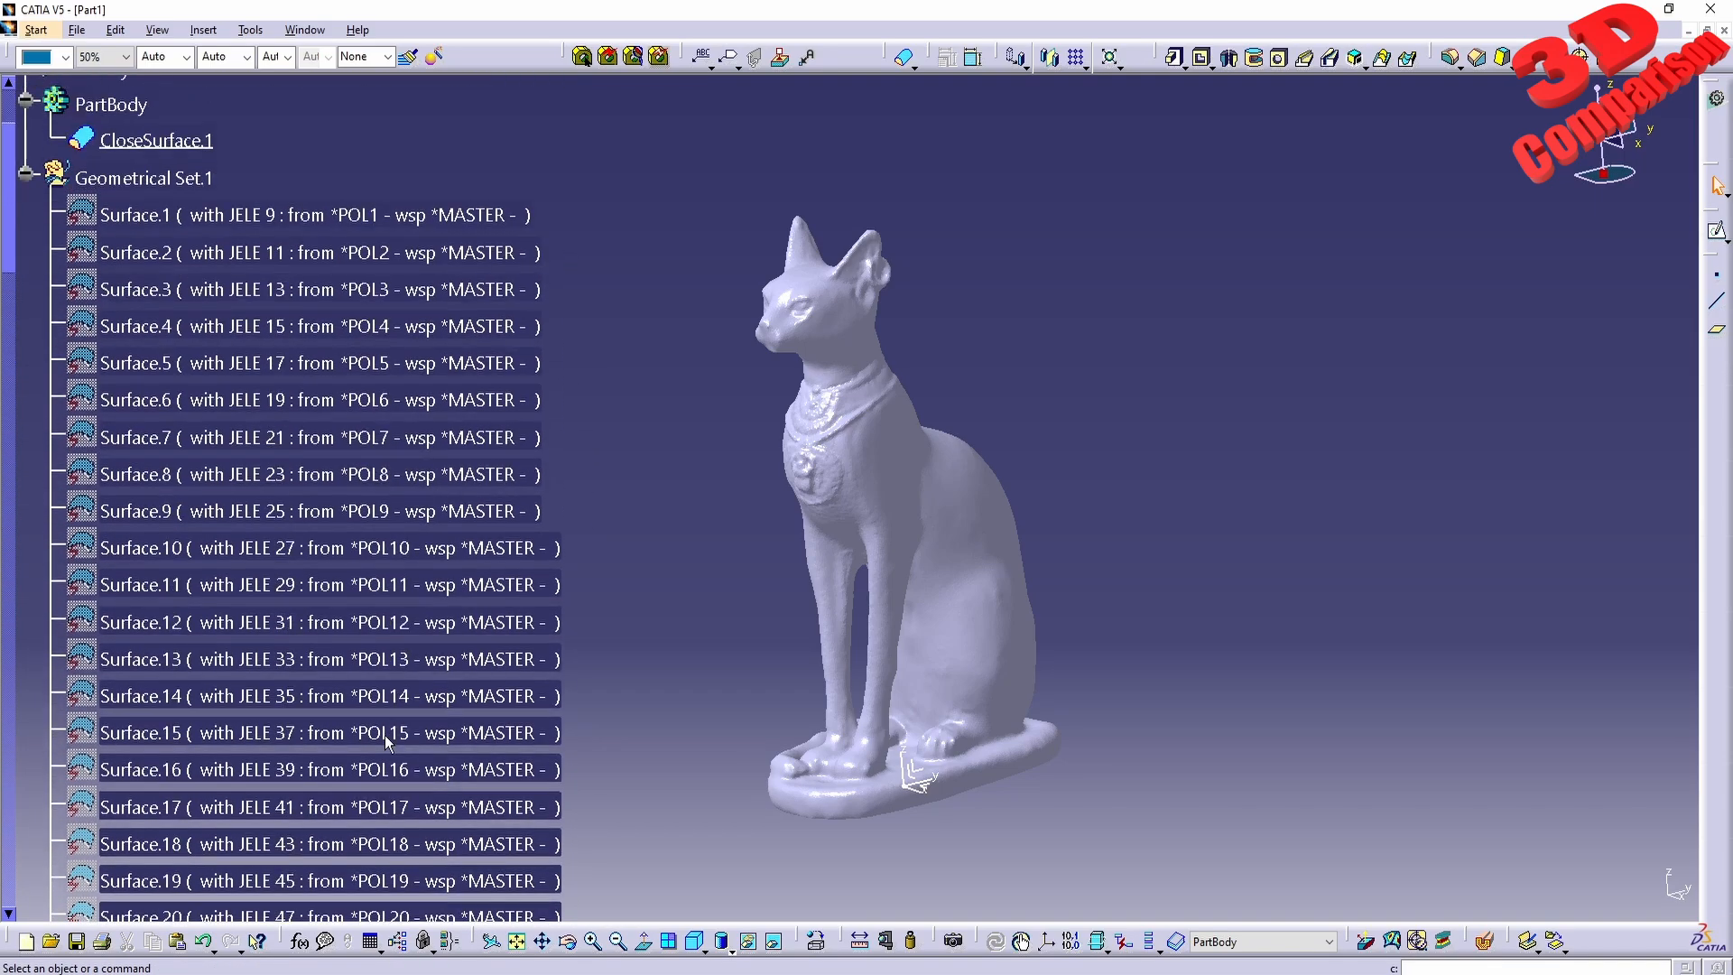
pyautogui.scroll(2, 385, 734)
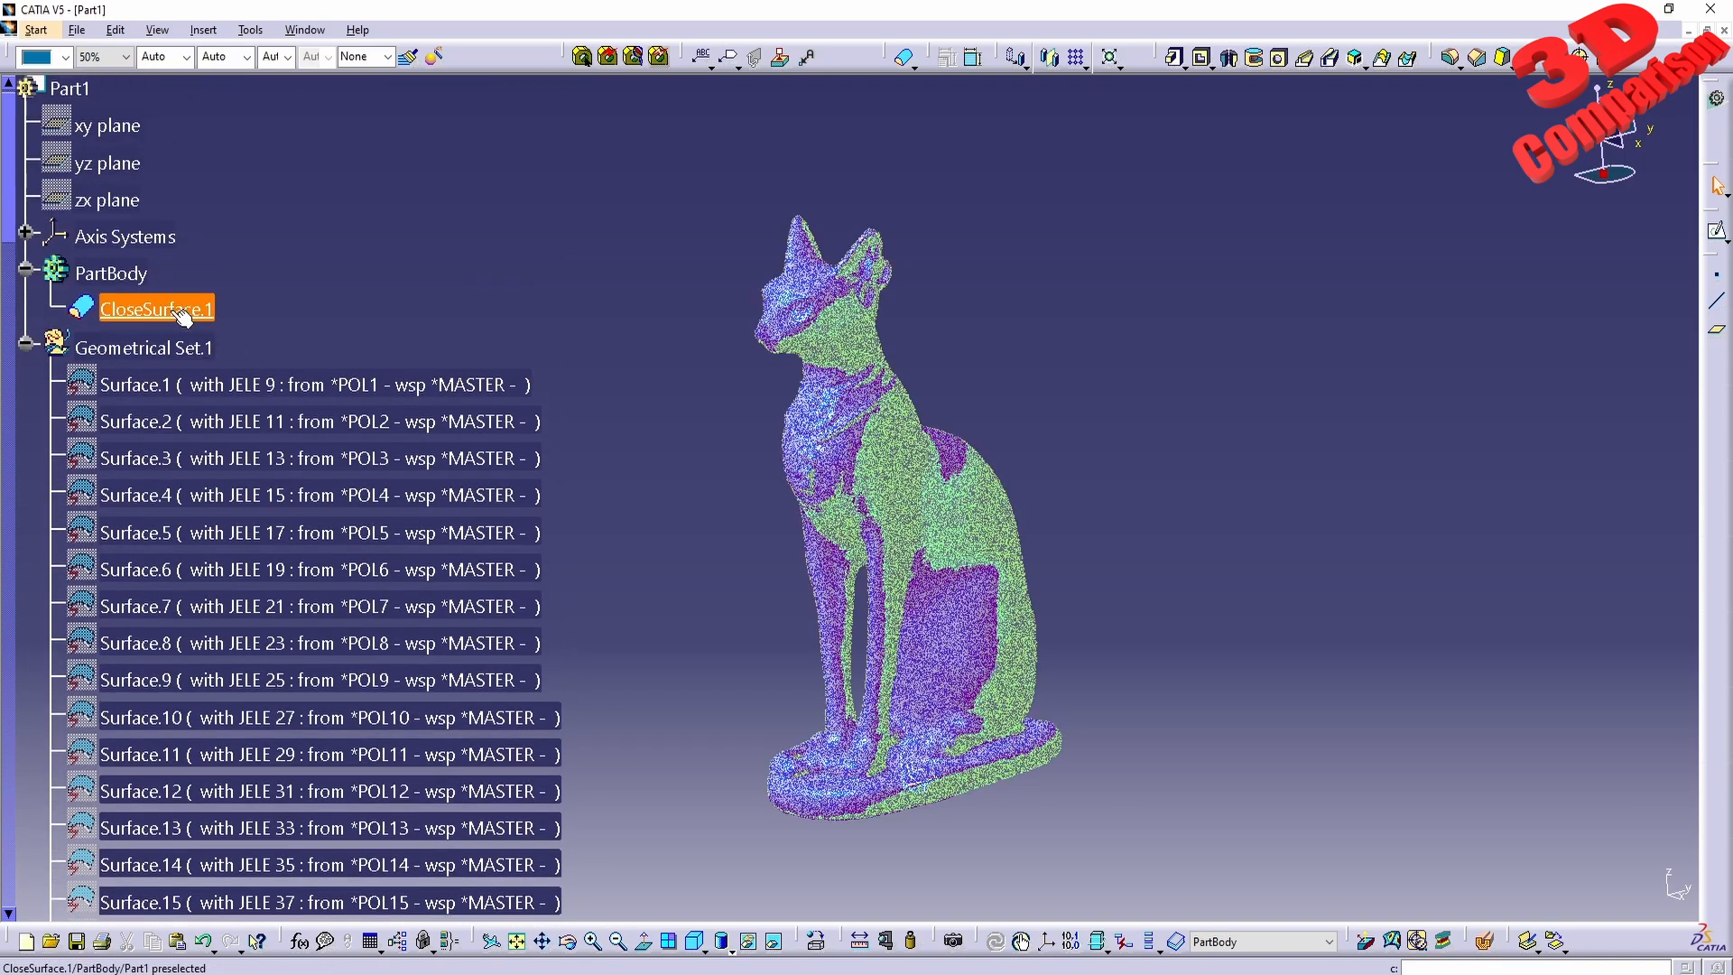
# Step: Section the cat statue solid along the yz plane to examine its interior, and leave the section view
pyautogui.moveTo(1177, 667); pyautogui.dragTo(1076, 621, button='middle')
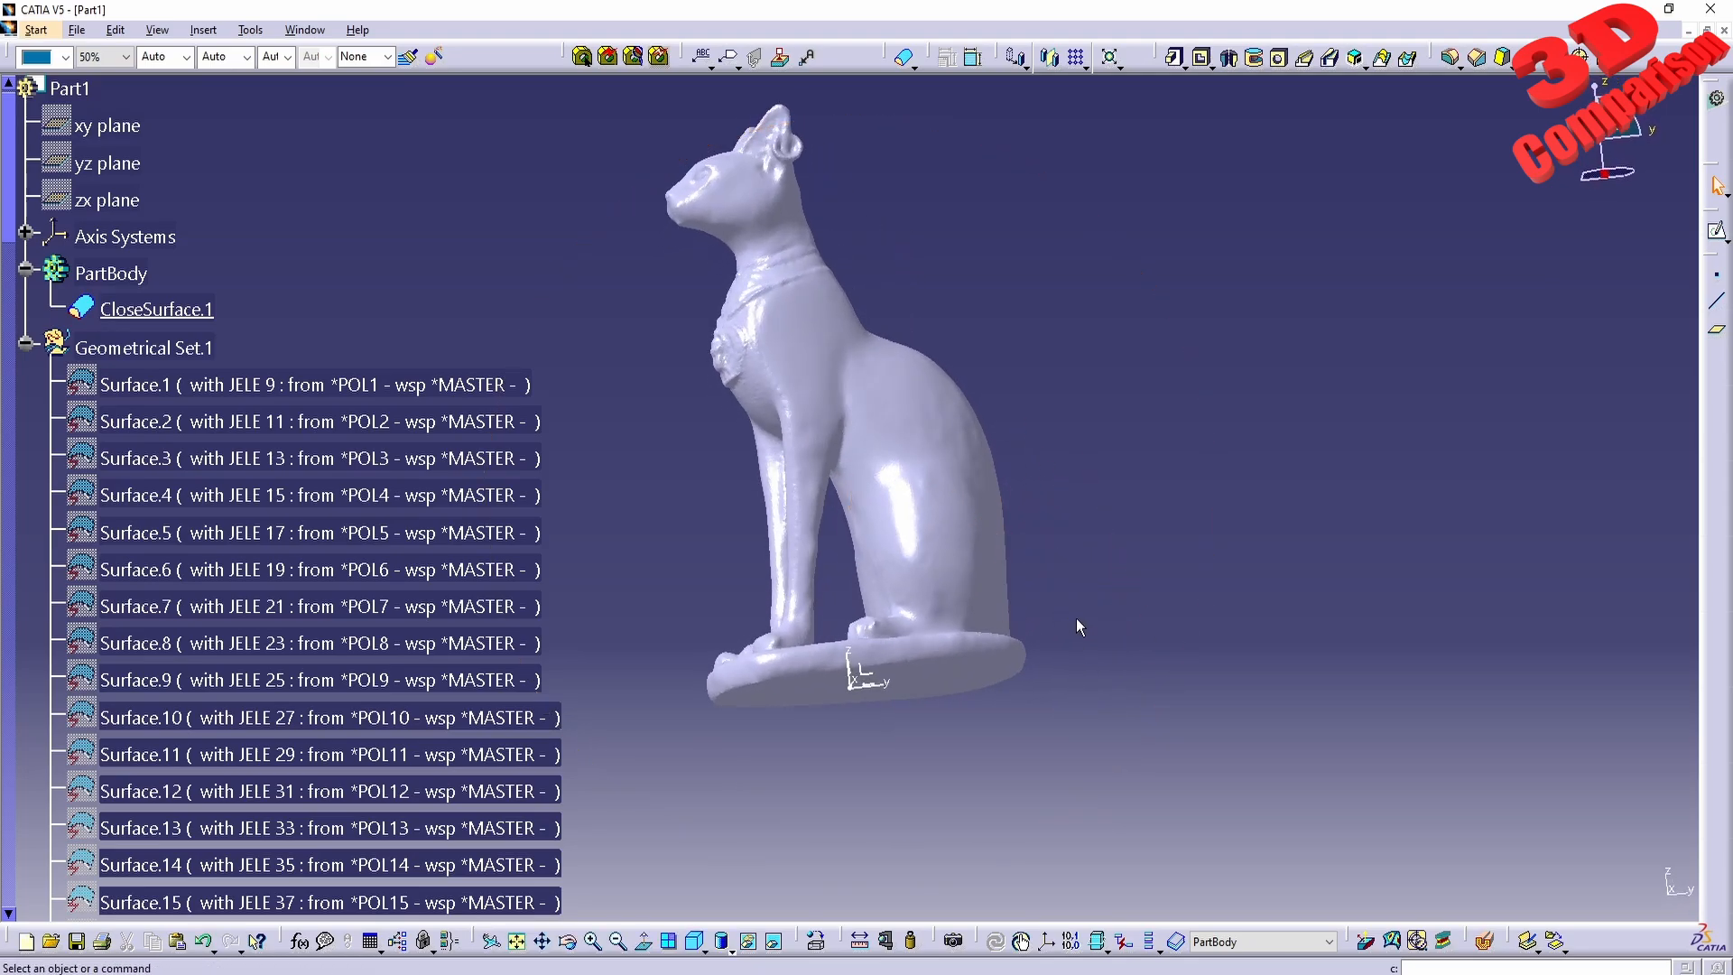
pyautogui.click(1485, 941)
pyautogui.moveTo(857, 648)
pyautogui.mouseDown(button='middle')
pyautogui.moveTo(831, 523)
pyautogui.moveTo(902, 707)
pyautogui.moveTo(882, 665)
pyautogui.mouseUp(button='middle')
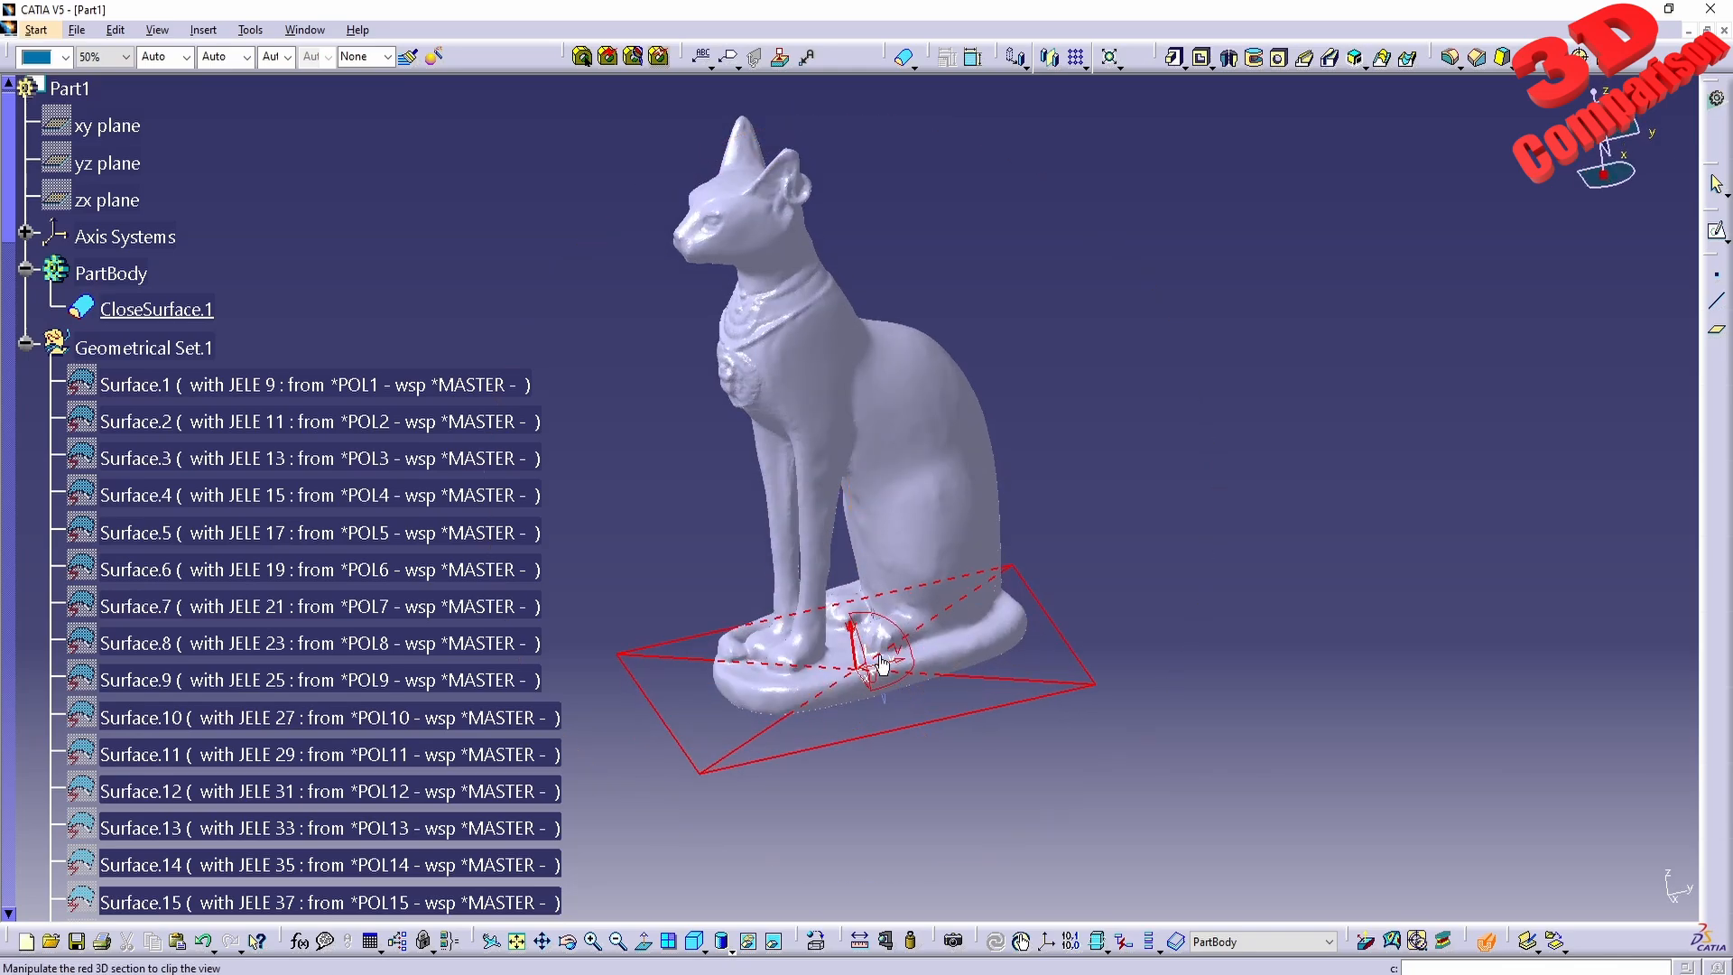
pyautogui.click(129, 170)
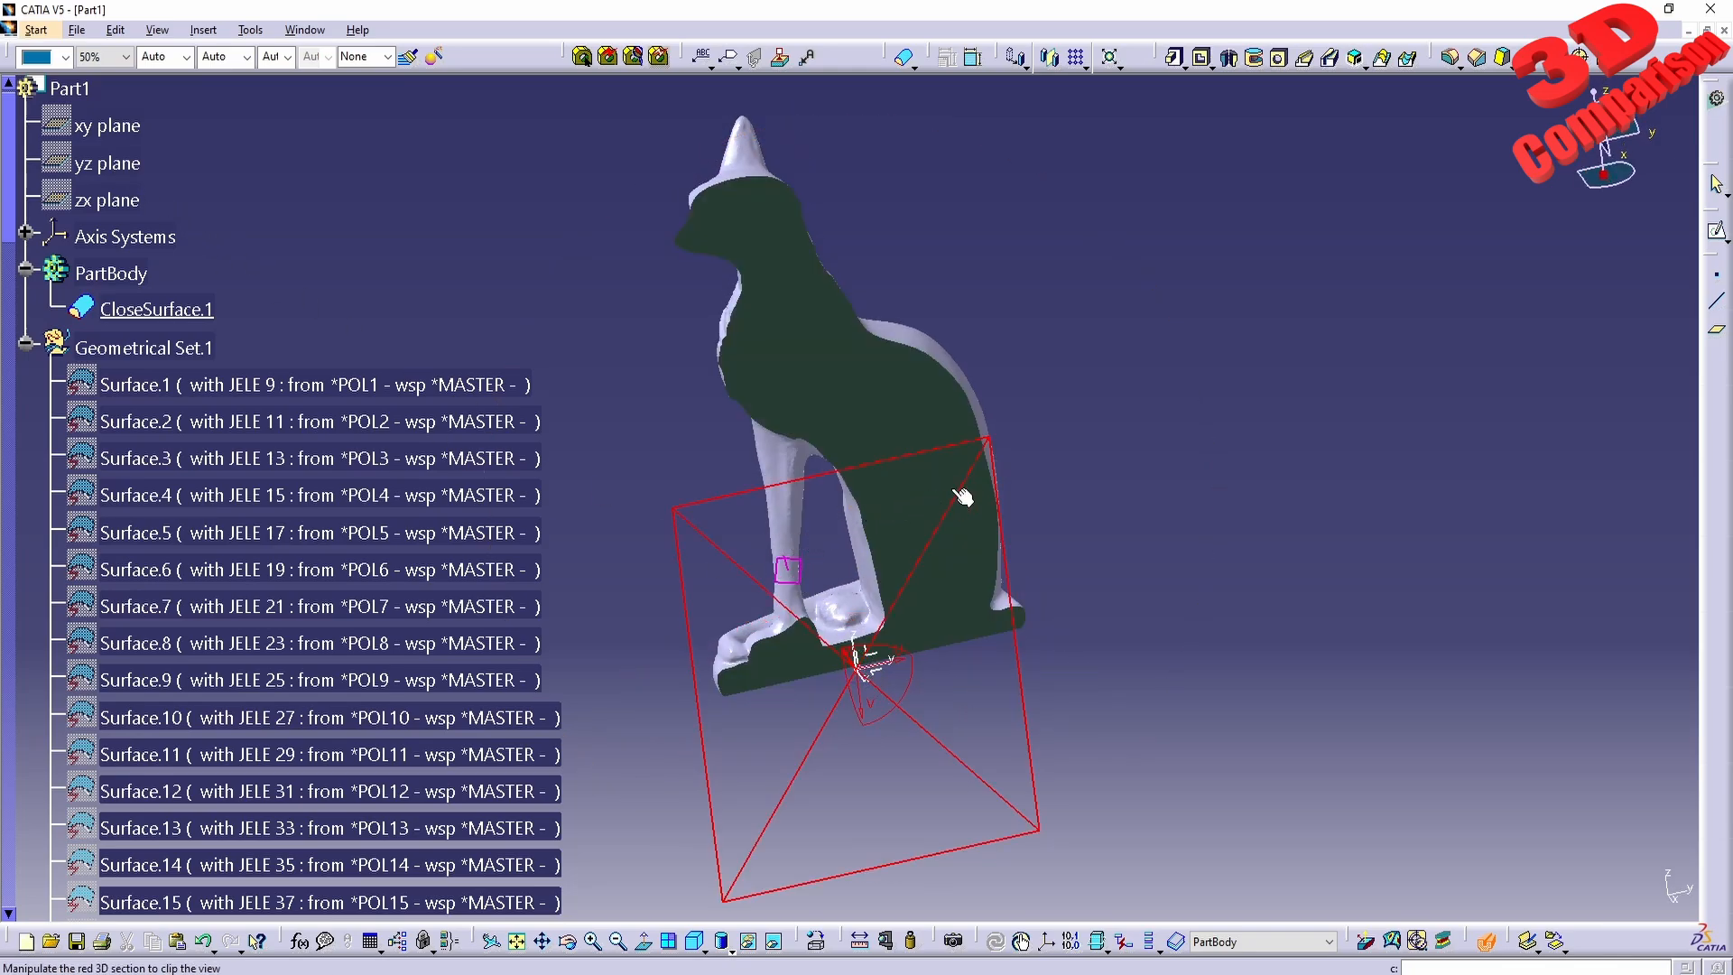
pyautogui.moveTo(952, 490); pyautogui.dragTo(911, 505, button='middle')
pyautogui.moveTo(1058, 659)
pyautogui.mouseDown()
pyautogui.moveTo(1048, 642)
pyautogui.moveTo(920, 870)
pyautogui.moveTo(1067, 698)
pyautogui.moveTo(925, 882)
pyautogui.moveTo(1061, 693)
pyautogui.mouseUp()
pyautogui.press('Escape')
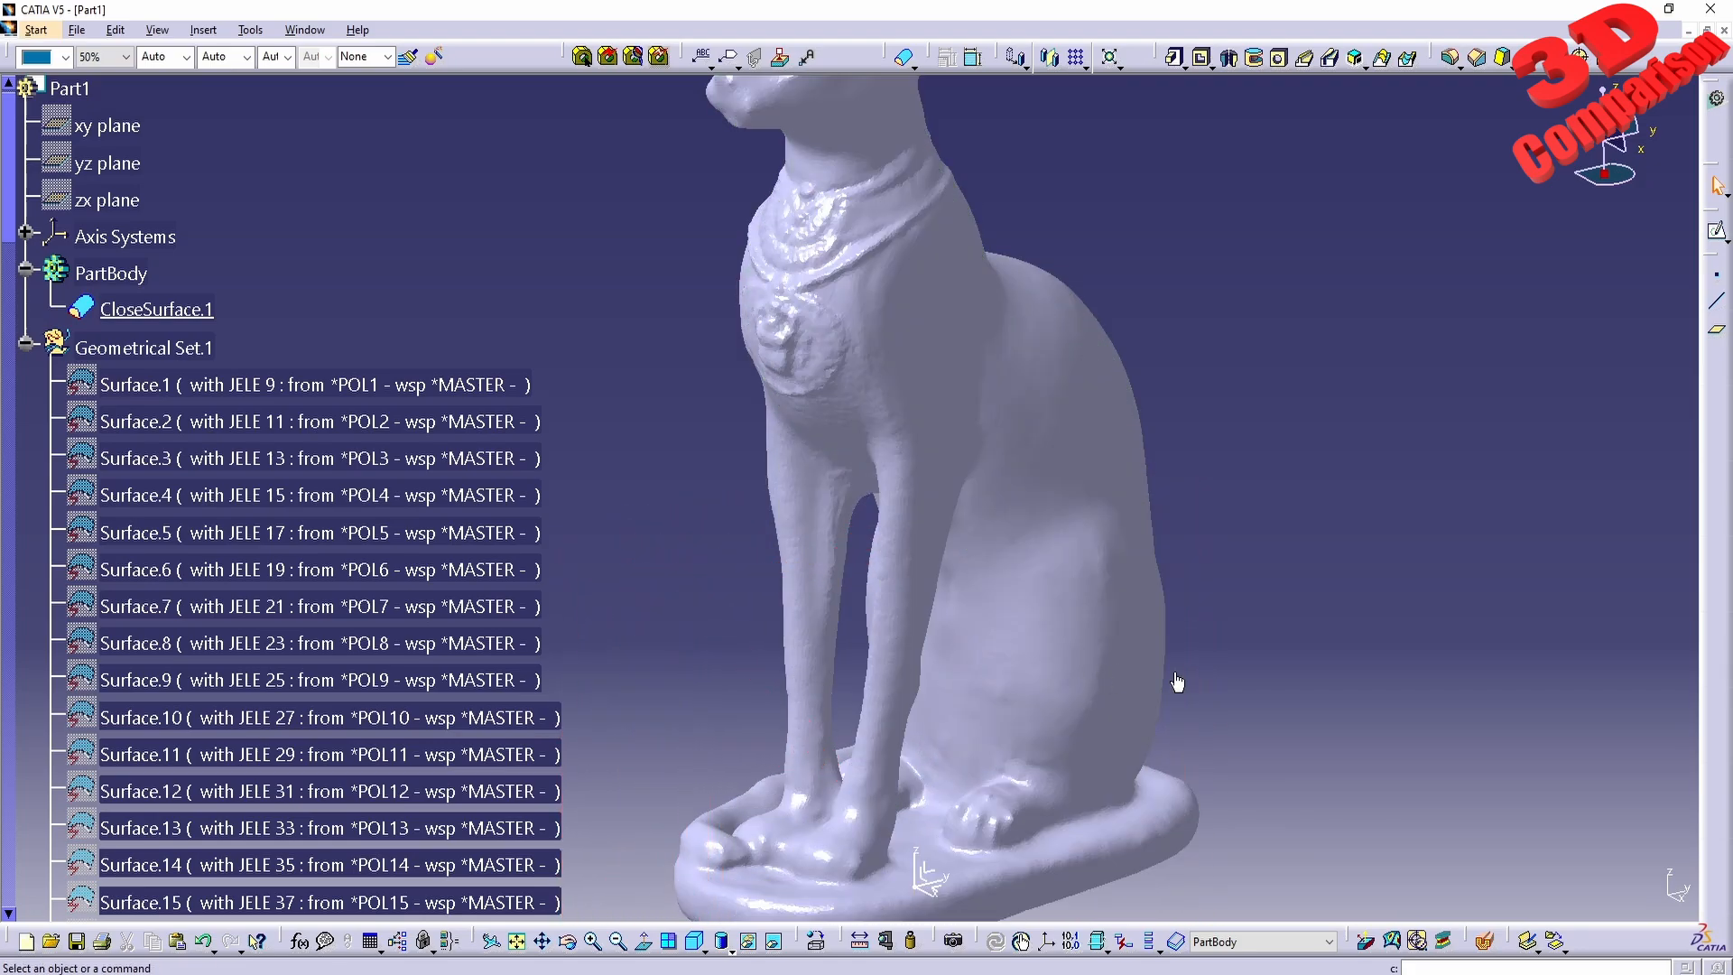
# Step: Show the xy plane and open a new sketch on it at the statue's base
pyautogui.rightClick(116, 128)
pyautogui.click(187, 186)
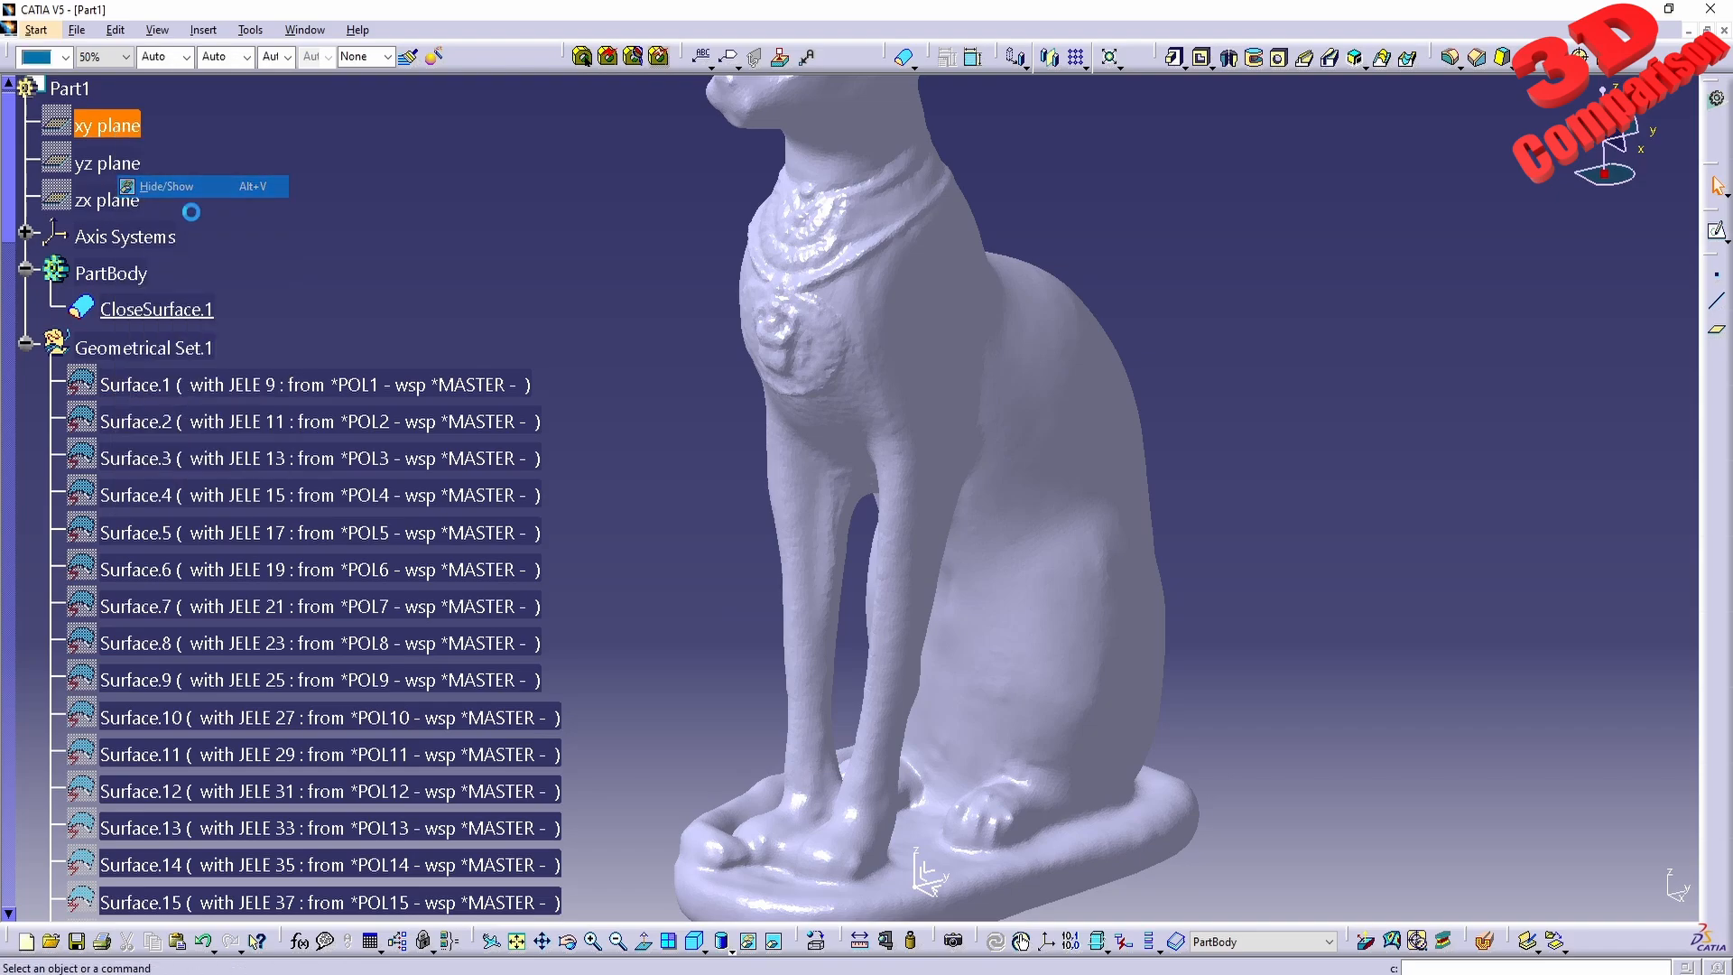
pyautogui.moveTo(932, 549); pyautogui.dragTo(943, 569, button='middle')
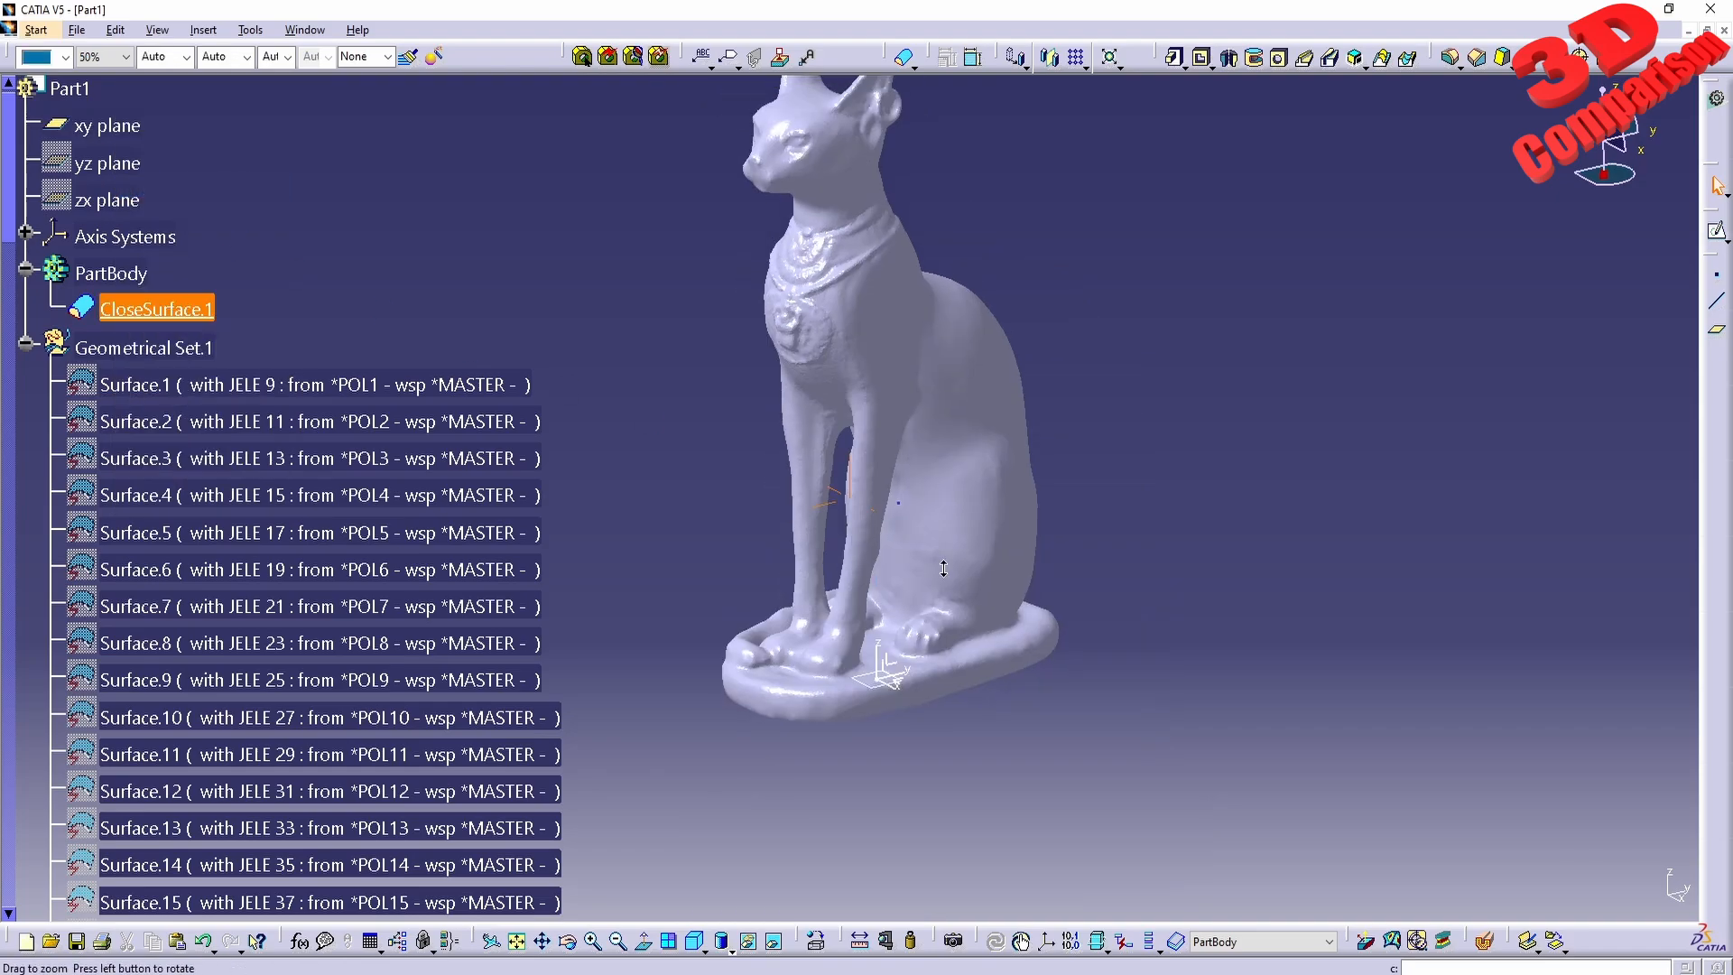
pyautogui.click(872, 691)
pyautogui.click(1715, 231)
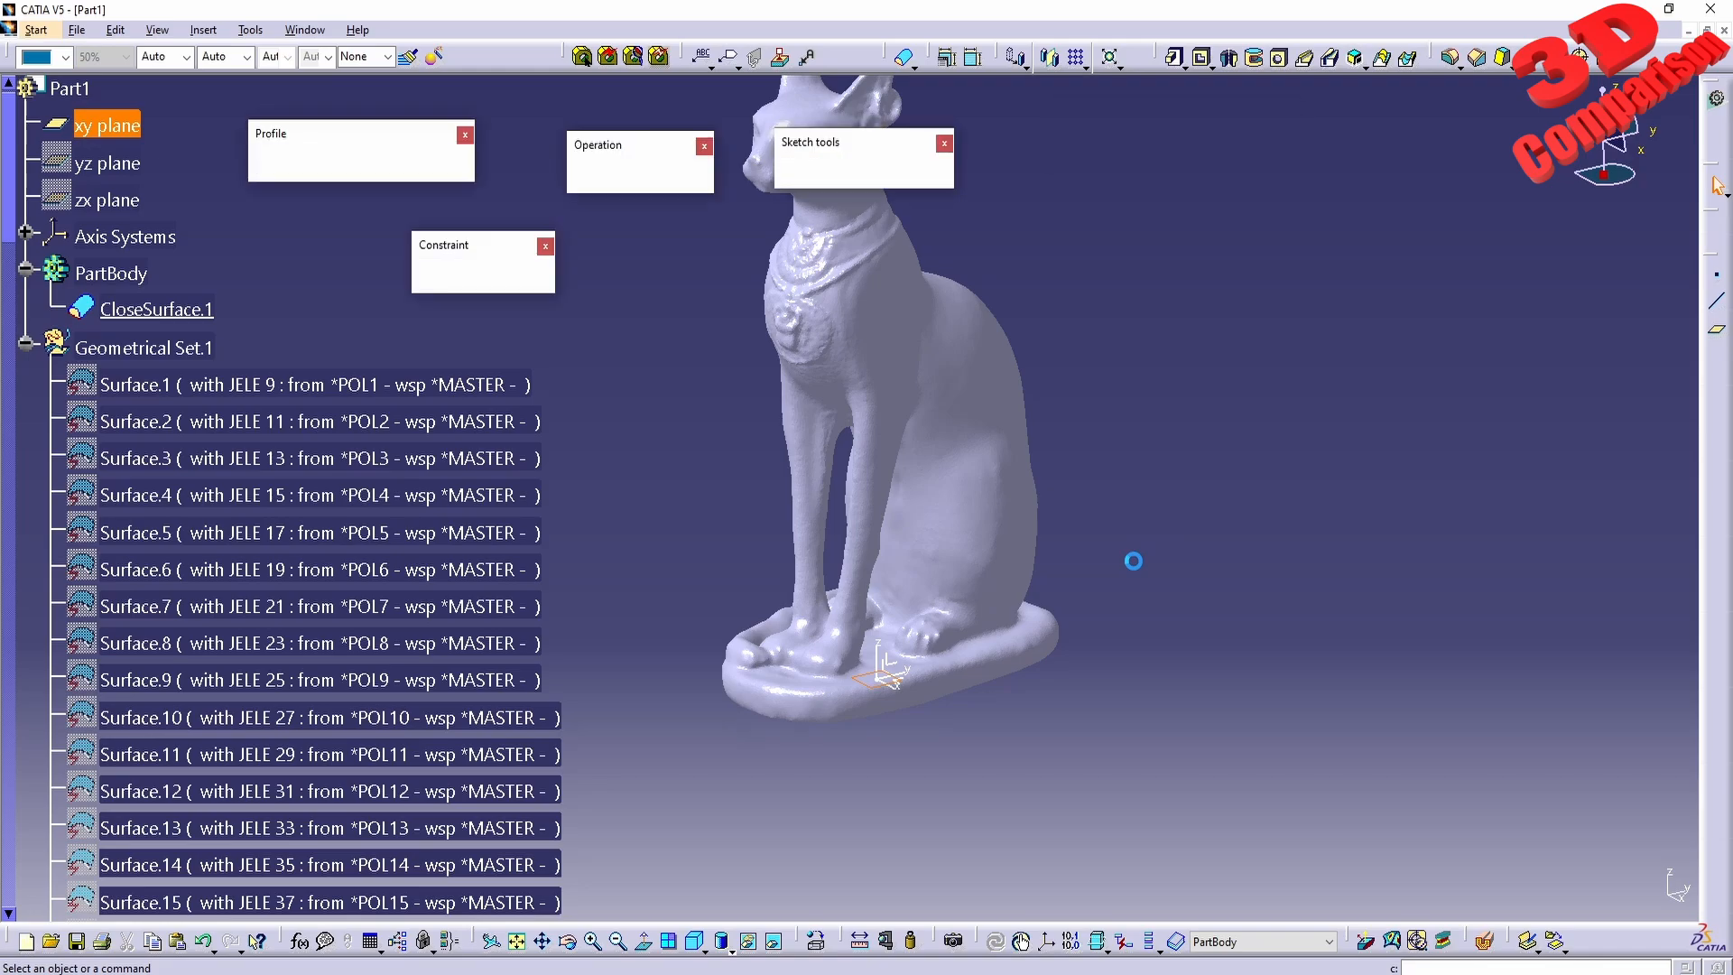
pyautogui.moveTo(938, 431); pyautogui.dragTo(1037, 406, button='middle')
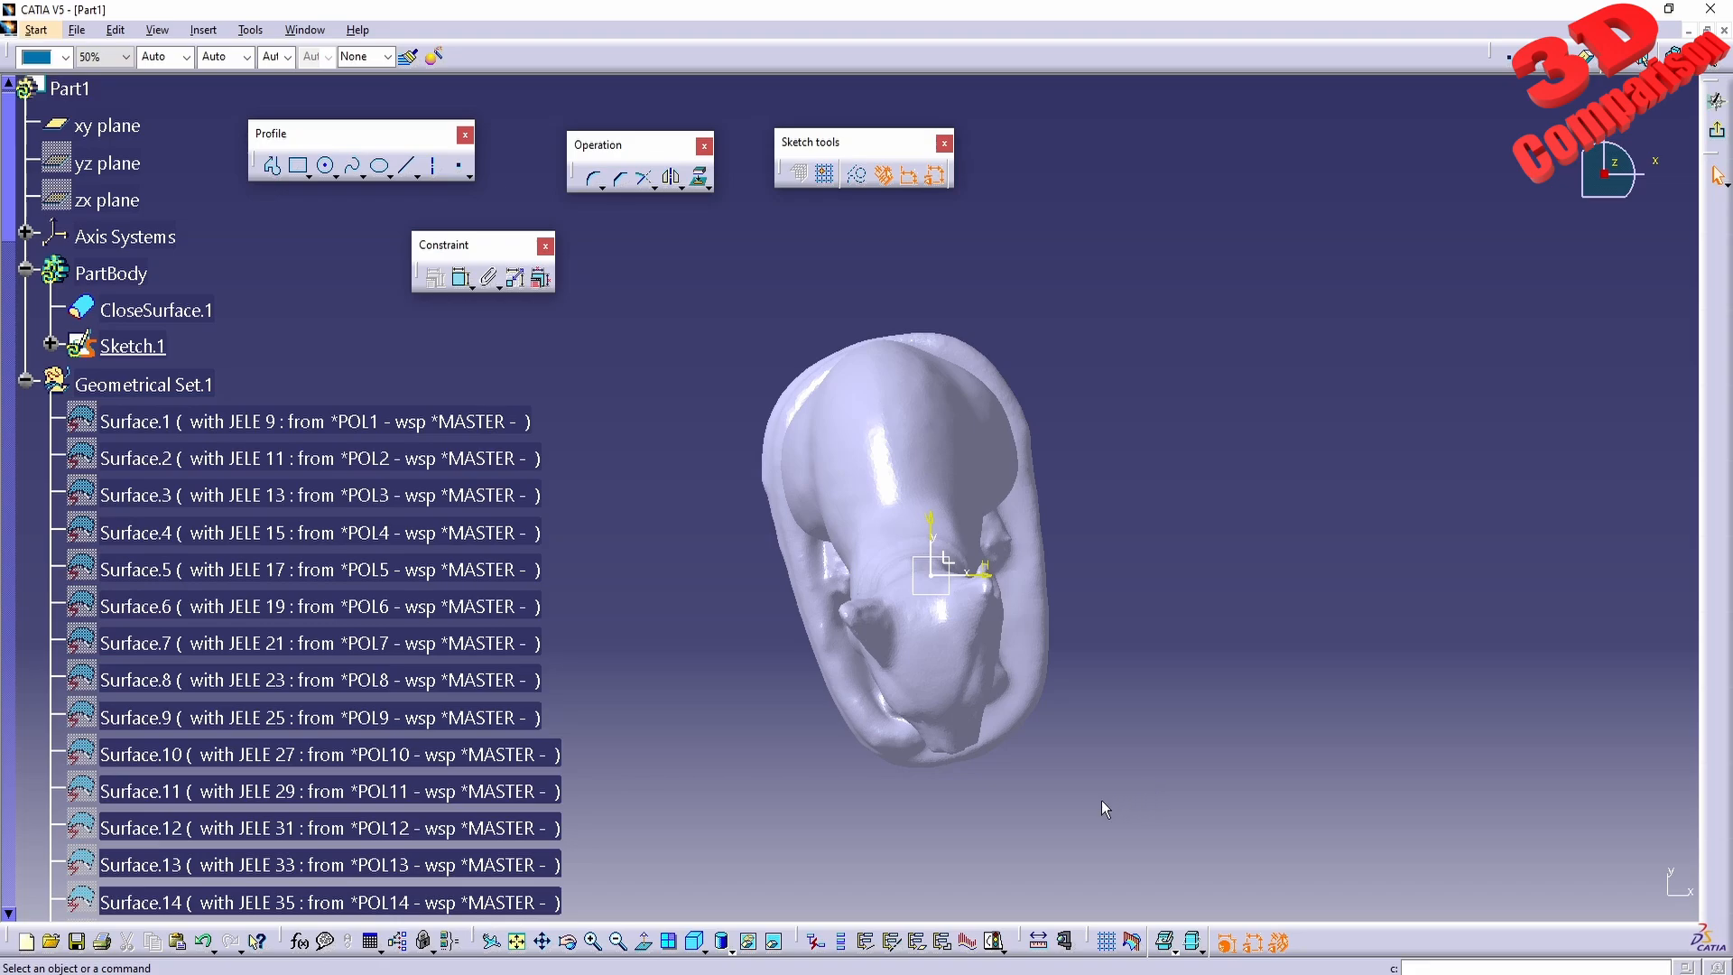
# Step: Sketch a rectangle about 110 mm tall enclosing the whole statue in top view, exit the sketch and start a Pad from it
pyautogui.click(299, 165)
pyautogui.click(714, 267)
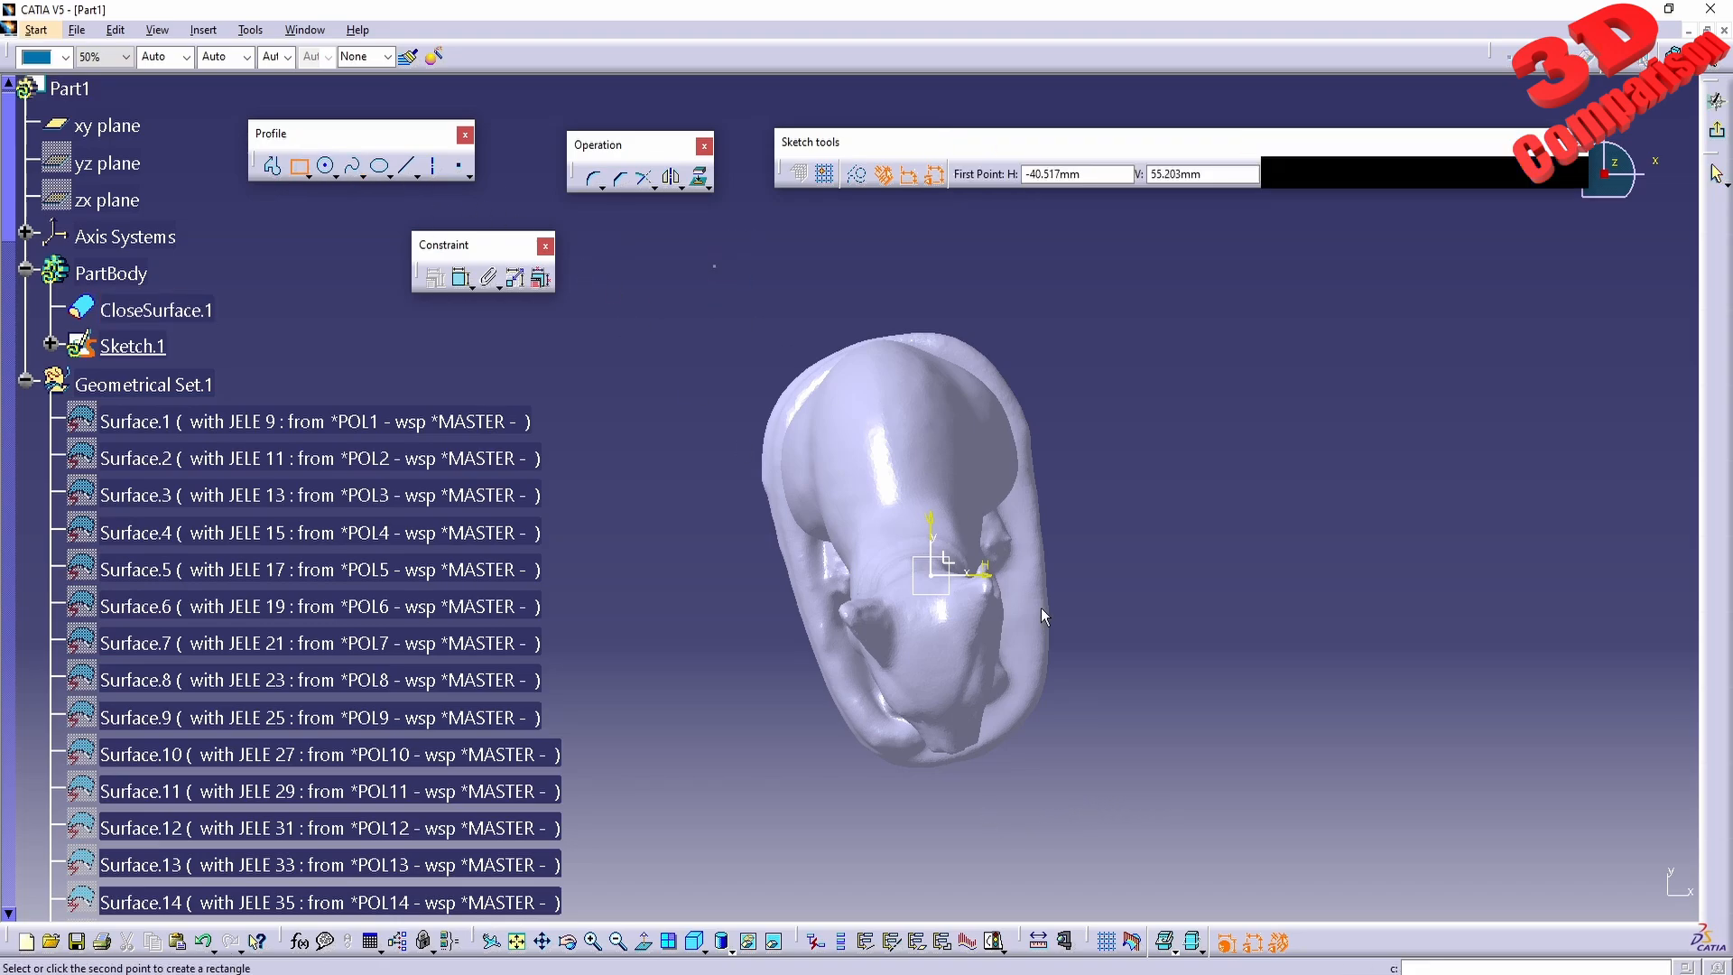
pyautogui.click(1108, 847)
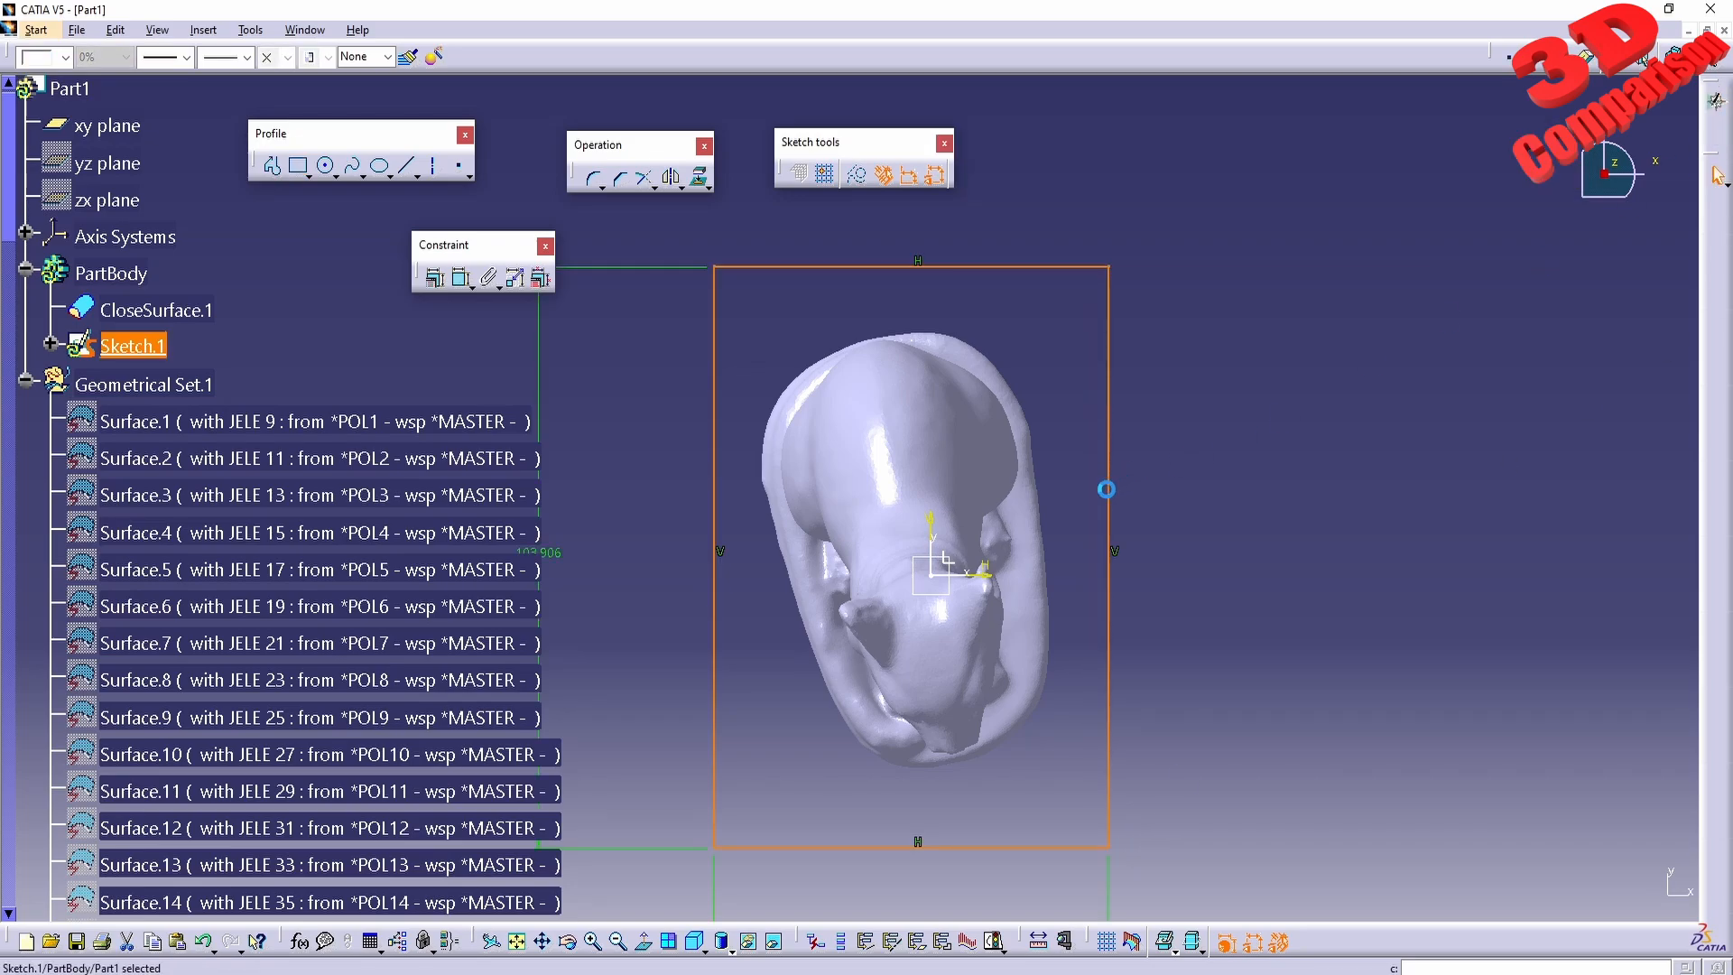
pyautogui.moveTo(1075, 526)
pyautogui.mouseDown(button='middle')
pyautogui.moveTo(1025, 607)
pyautogui.moveTo(986, 507)
pyautogui.moveTo(1007, 539)
pyautogui.mouseUp(button='middle')
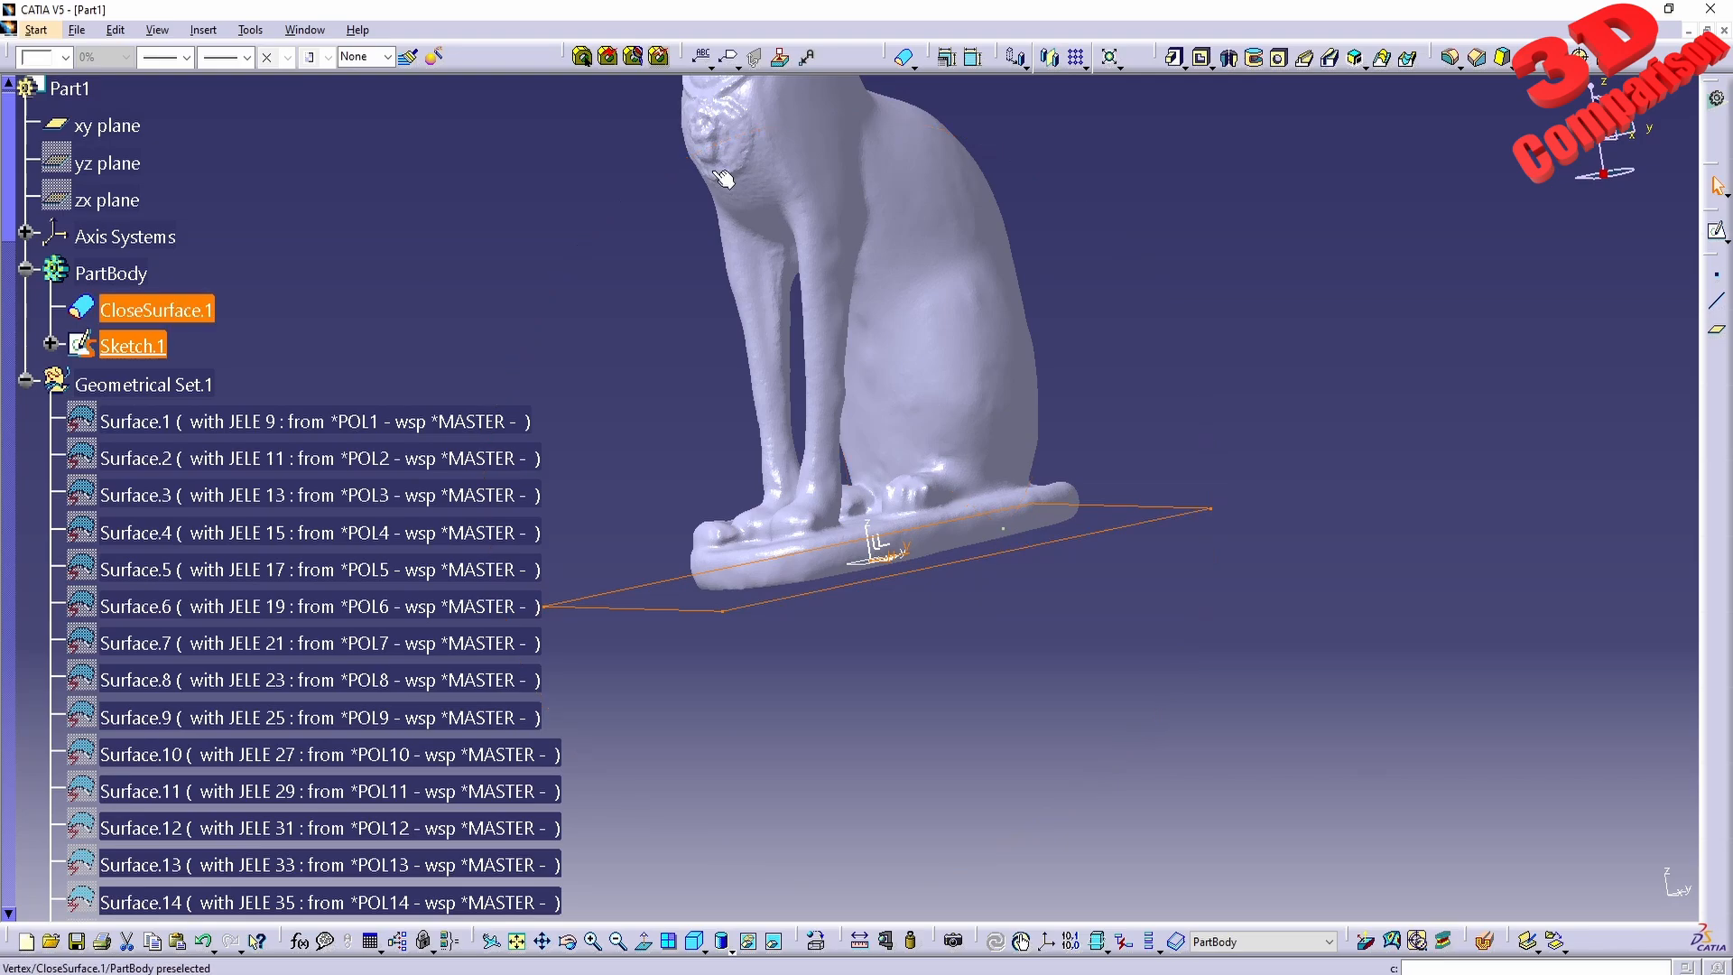
pyautogui.click(1173, 57)
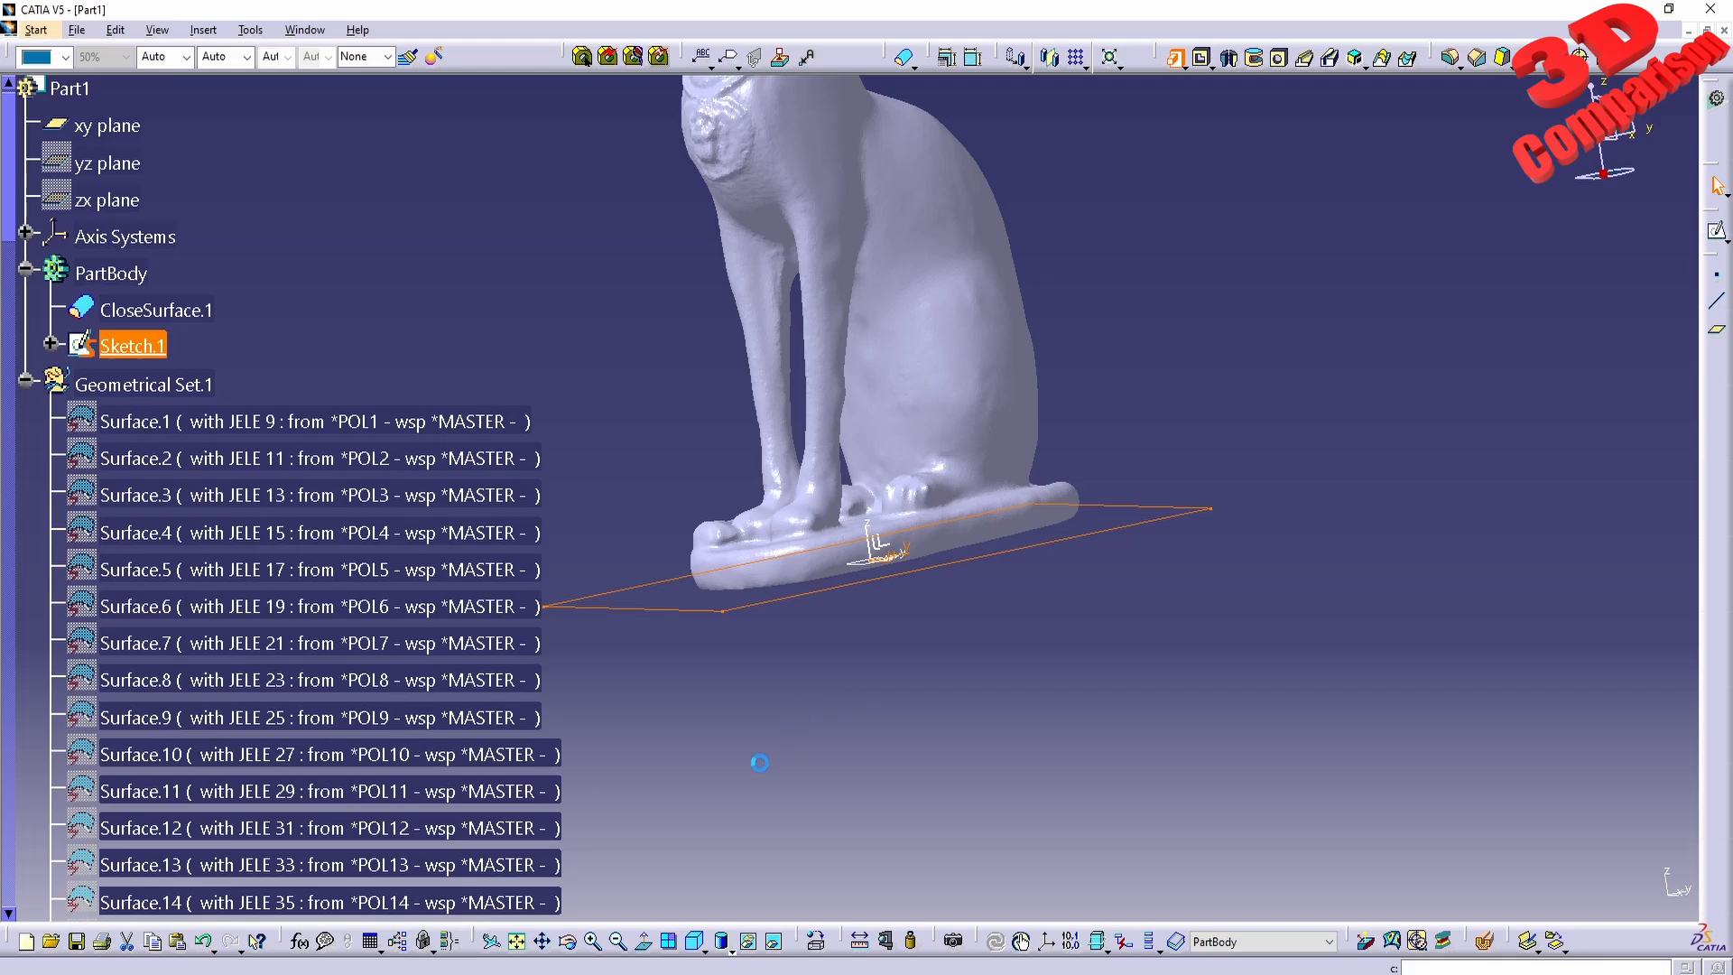
# Step: Switch to the "How to obtain CATpart files starting from stl file formats in CATIA V5" video in Chrome and skim through the Mesh Cleaner part to 7:59
pyautogui.moveTo(468, 957)
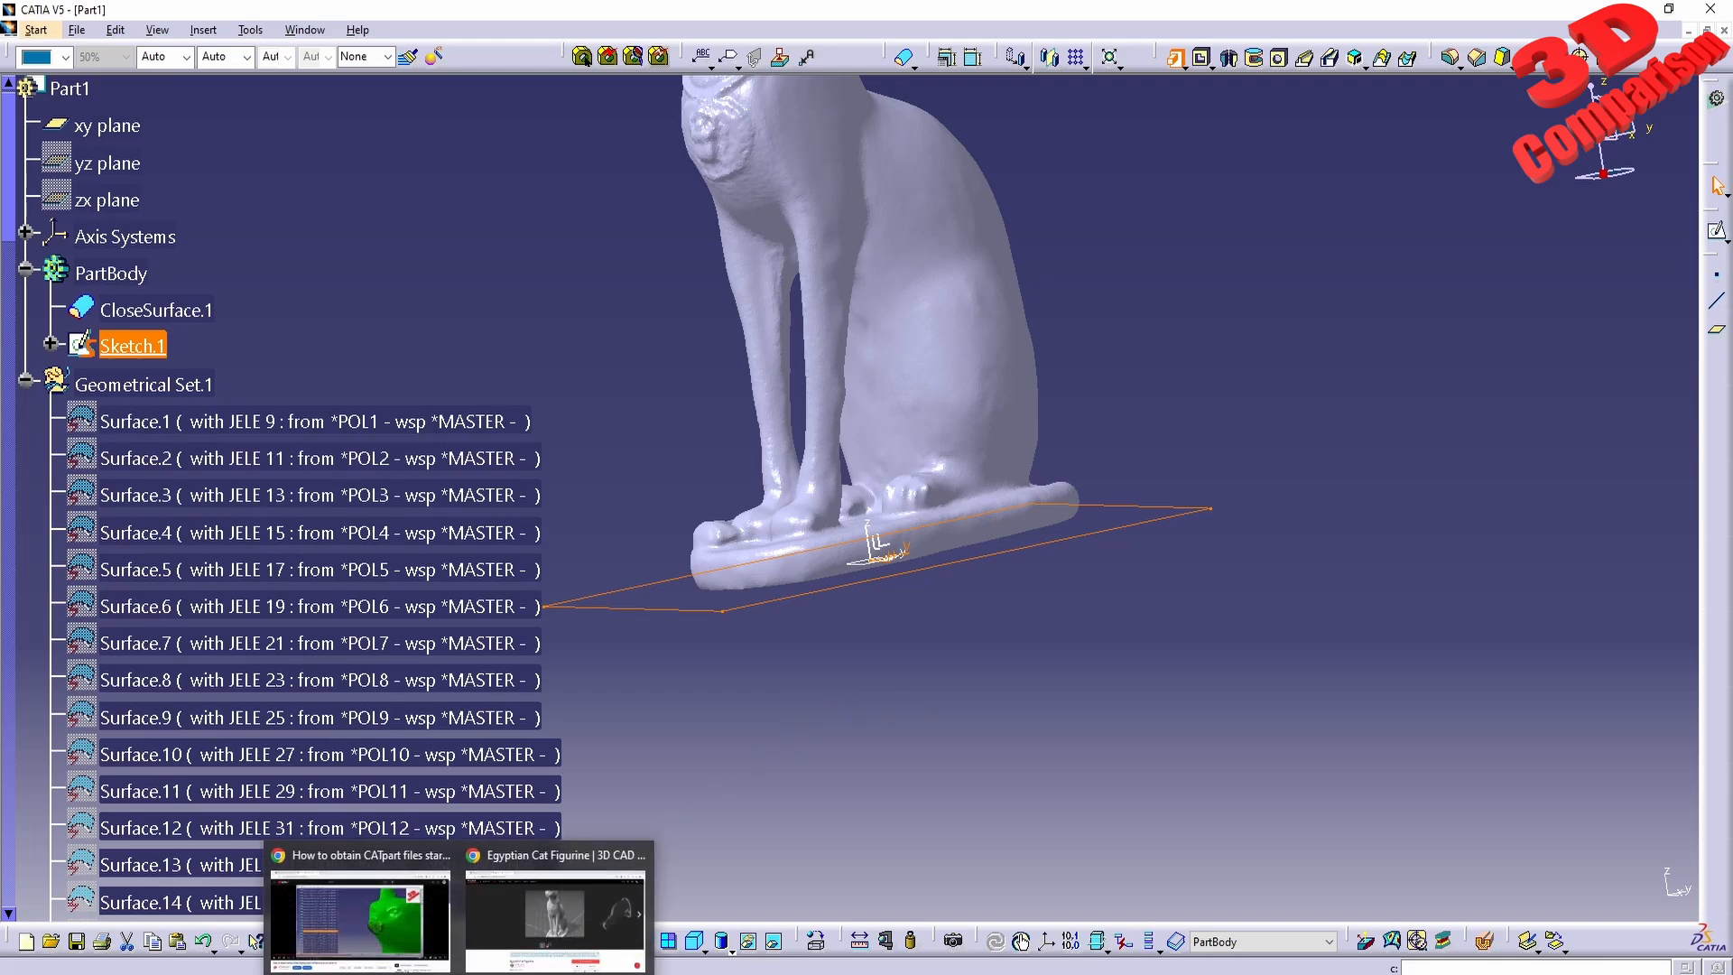
pyautogui.click(418, 913)
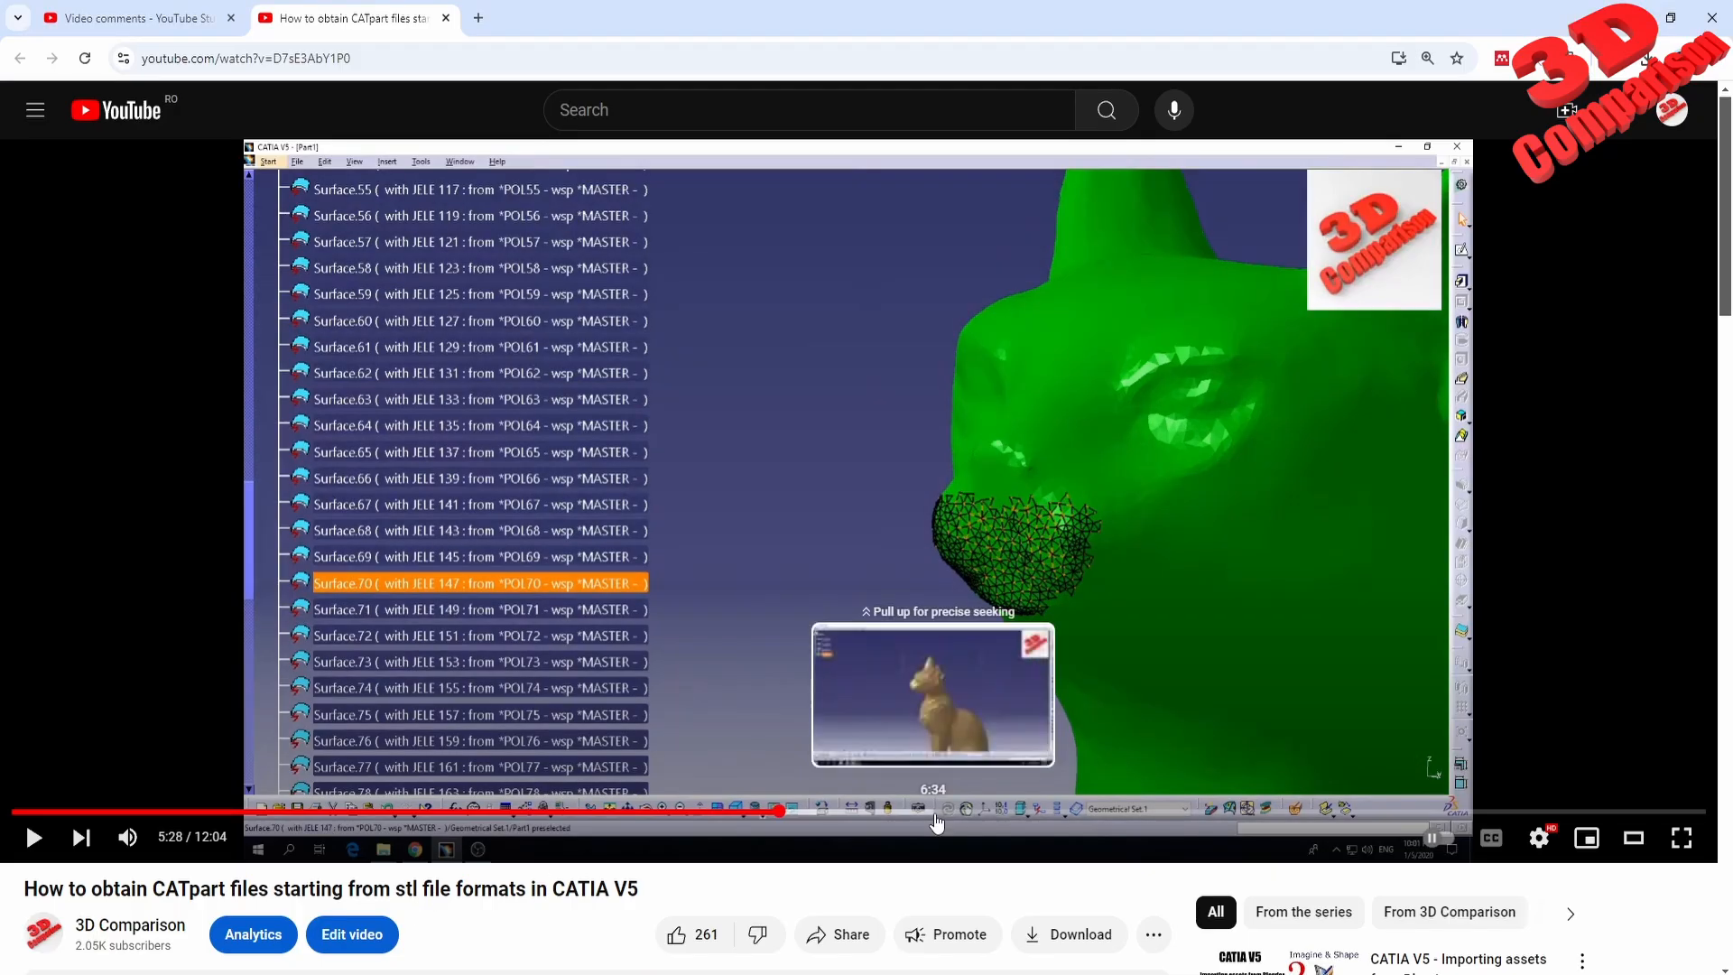
pyautogui.click(934, 817)
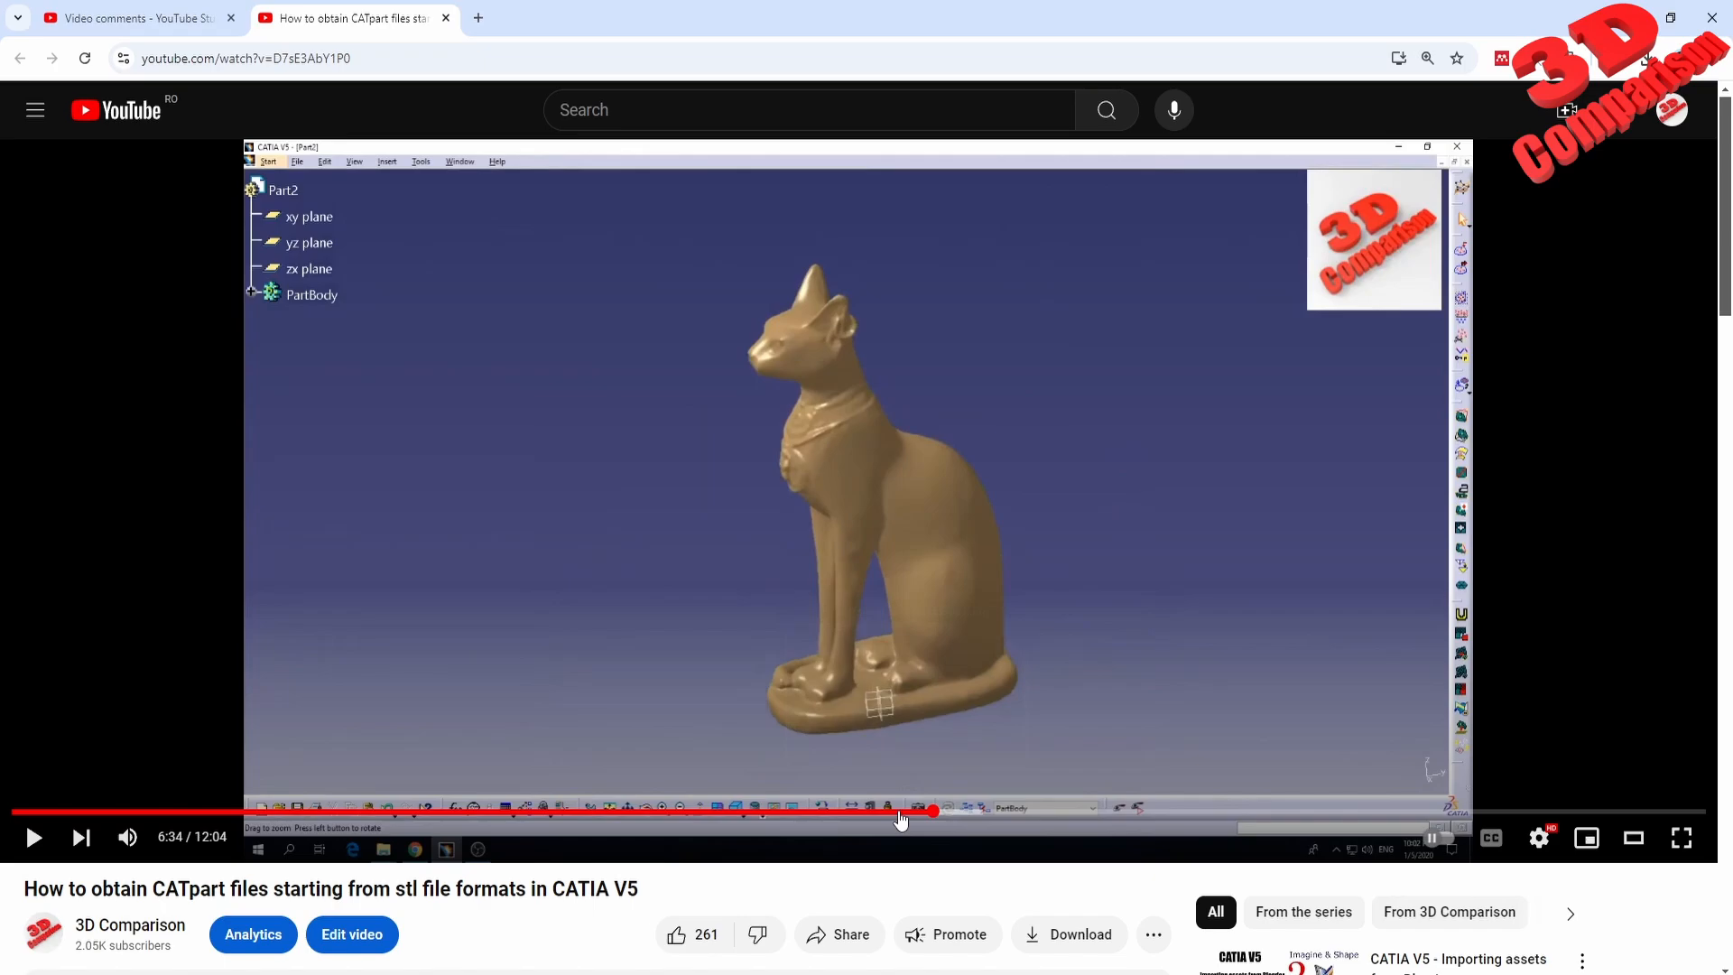
pyautogui.click(962, 812)
pyautogui.click(1002, 814)
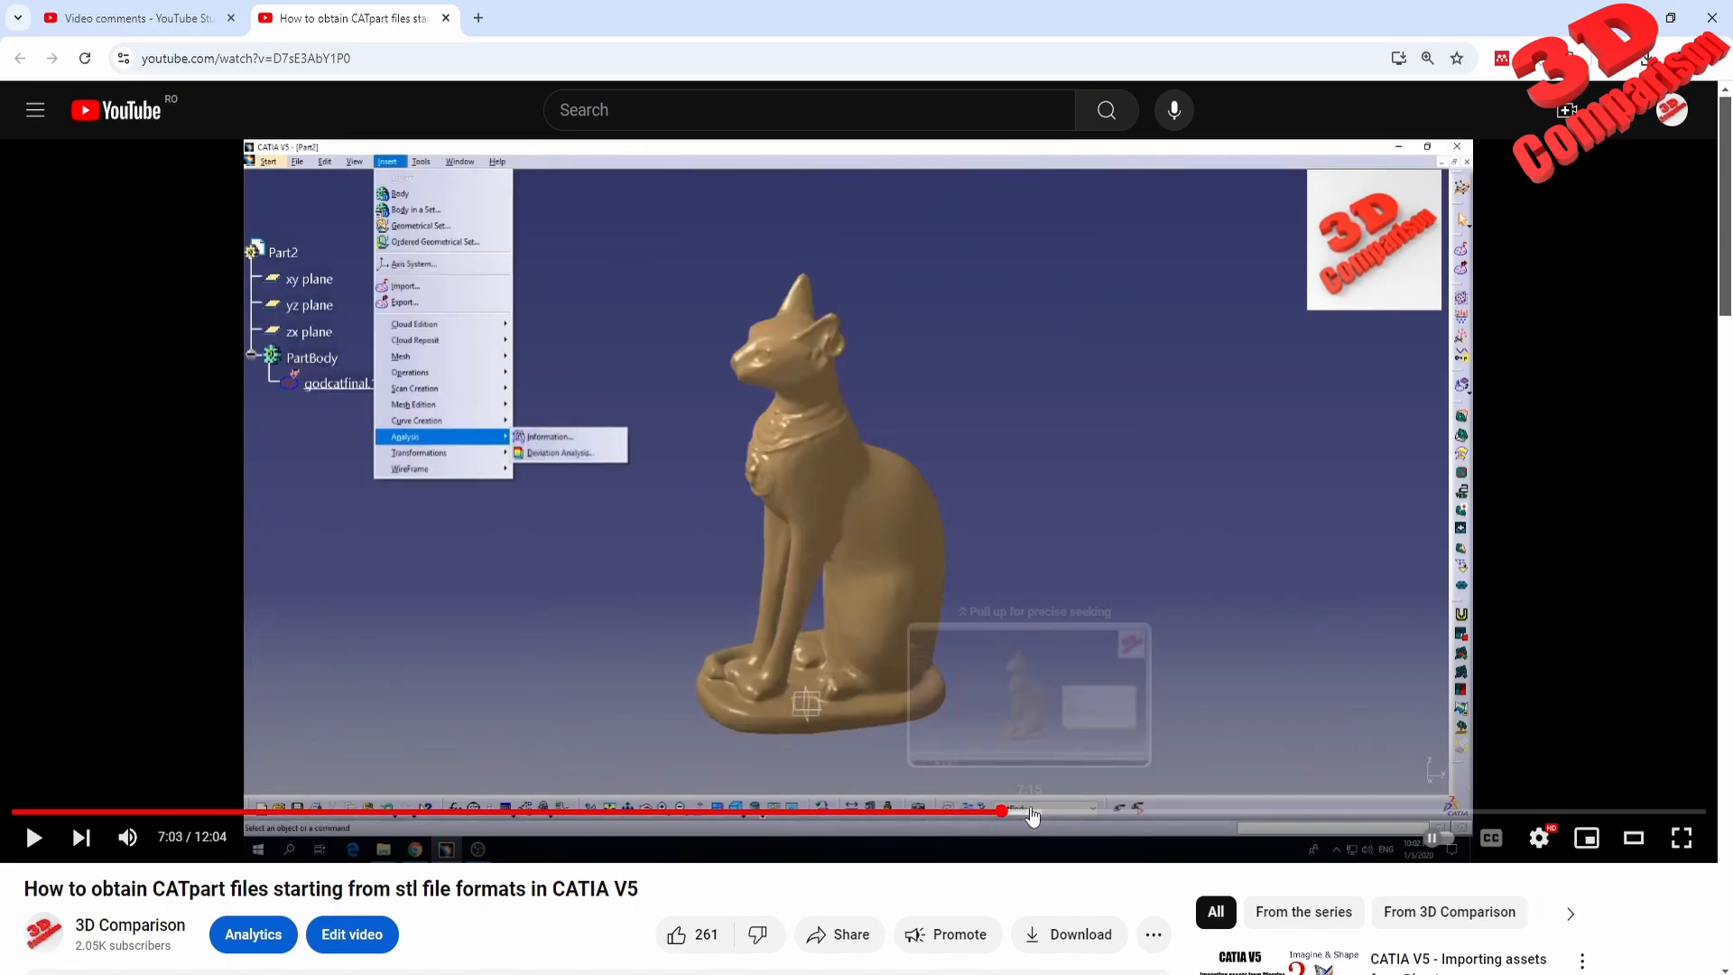
pyautogui.click(1072, 818)
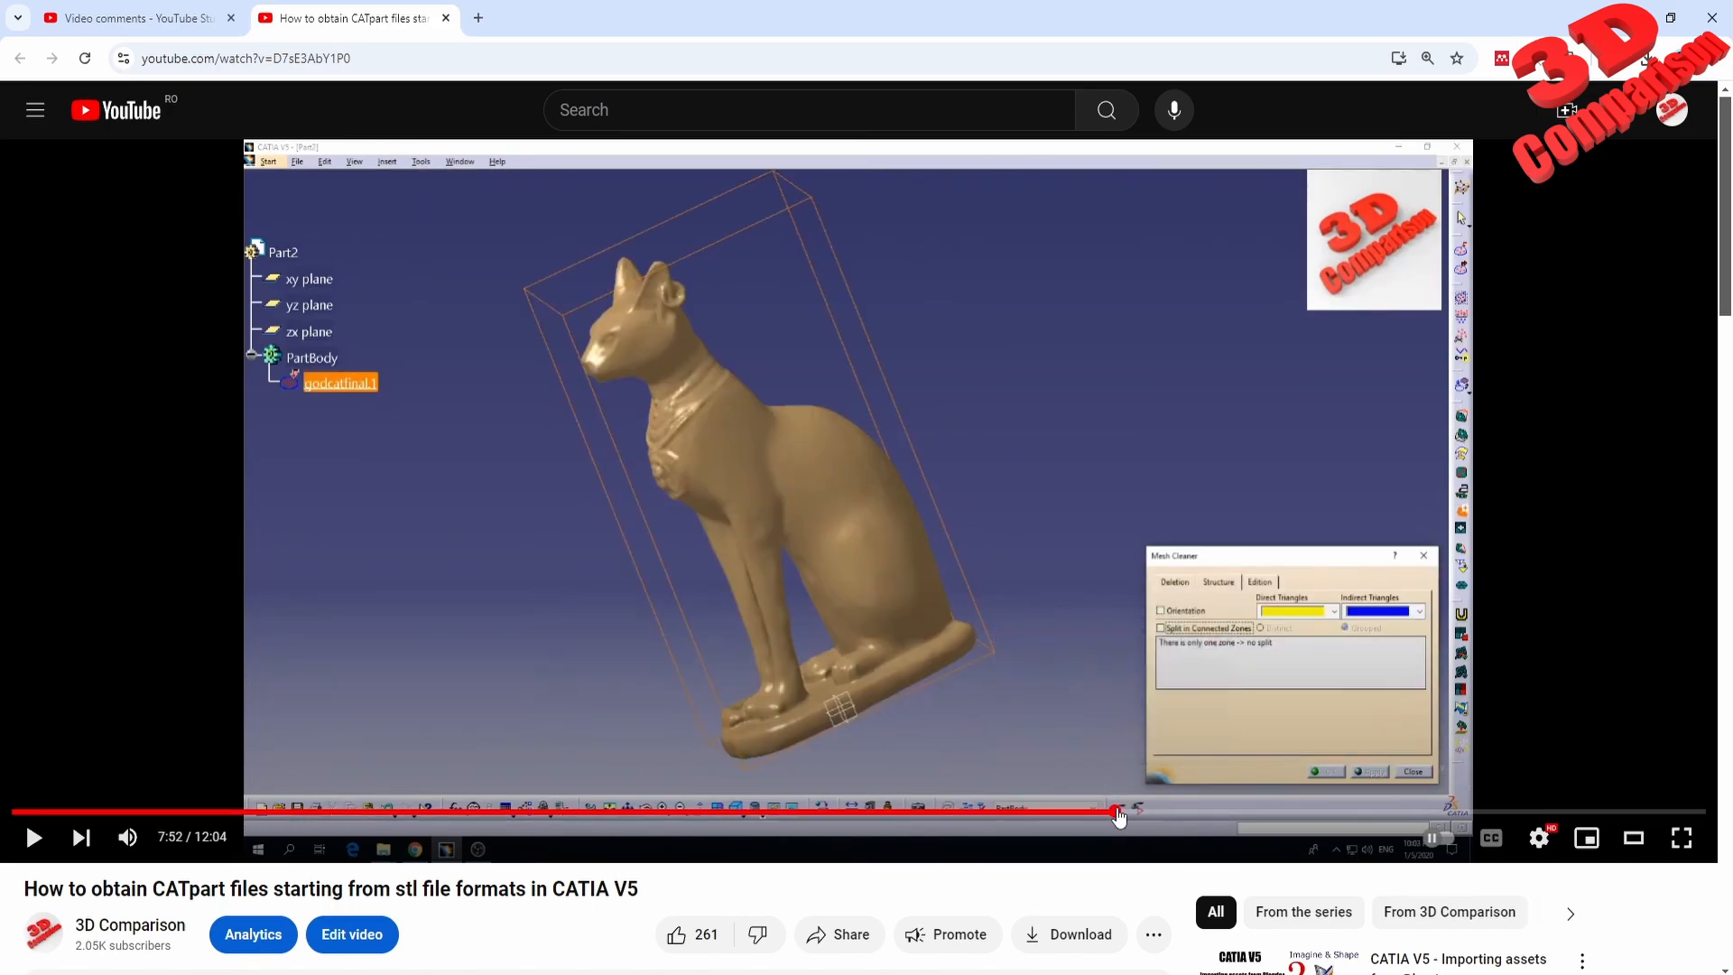
pyautogui.click(1115, 813)
pyautogui.click(1134, 813)
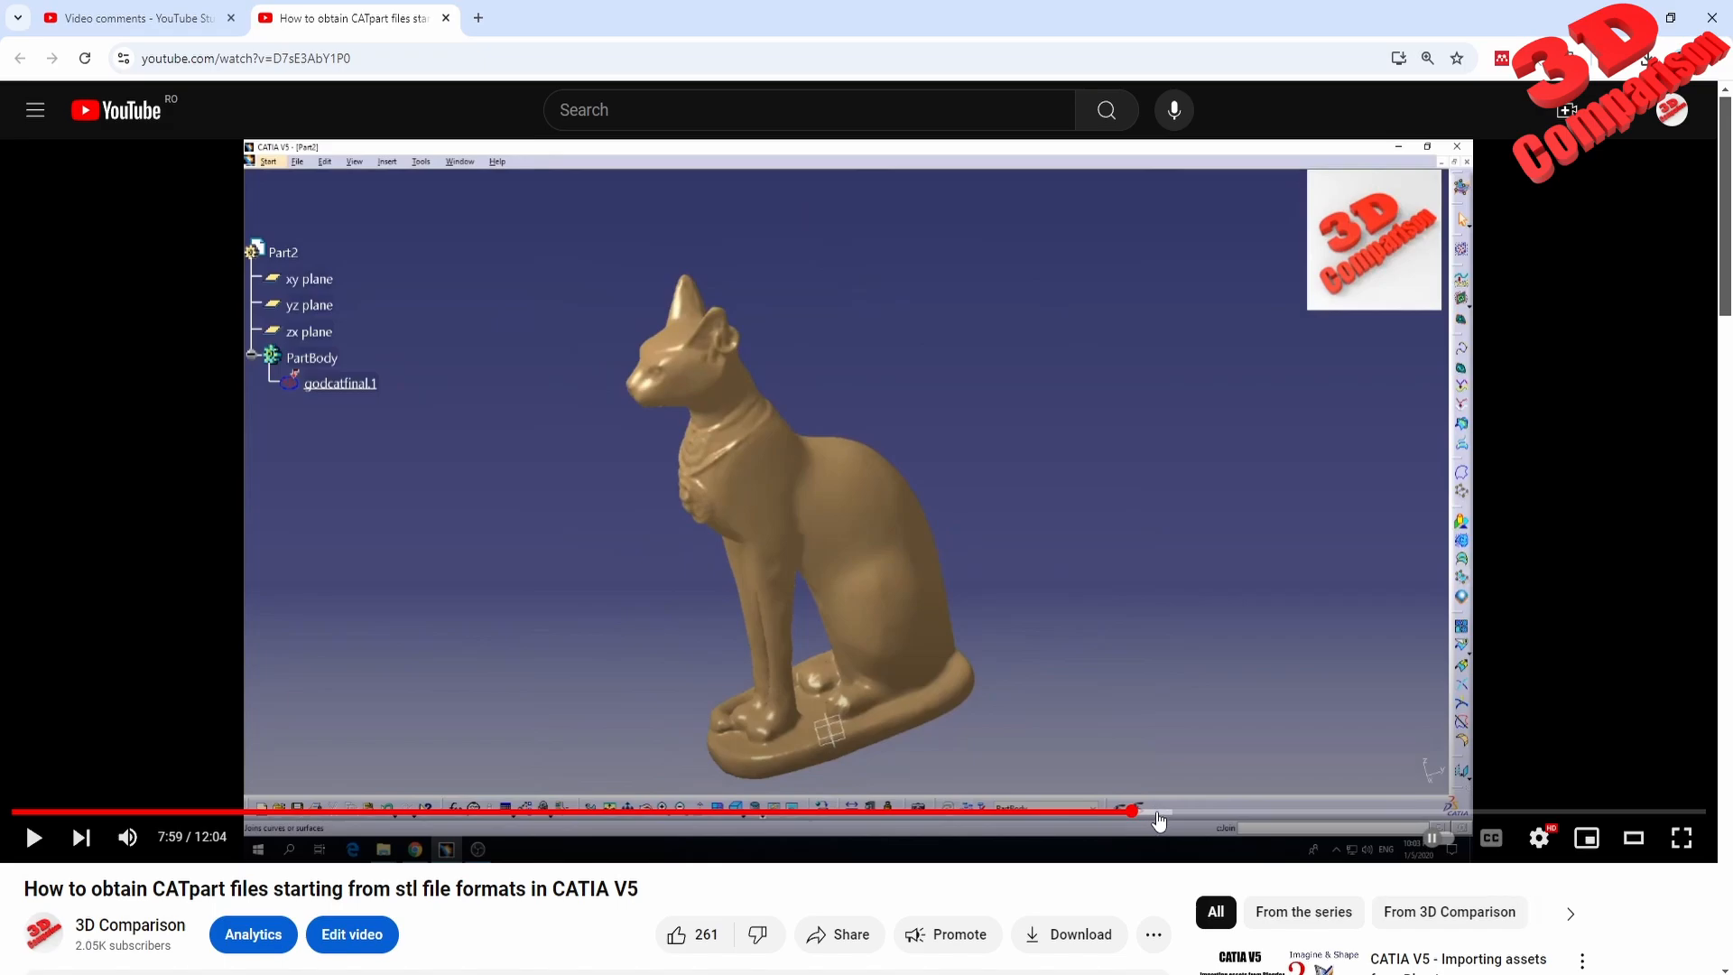
# Step: Skim the video's Automatic Surface part from 8:13 to 9:05, examining the surface parameters and the generated patches
pyautogui.click(1166, 813)
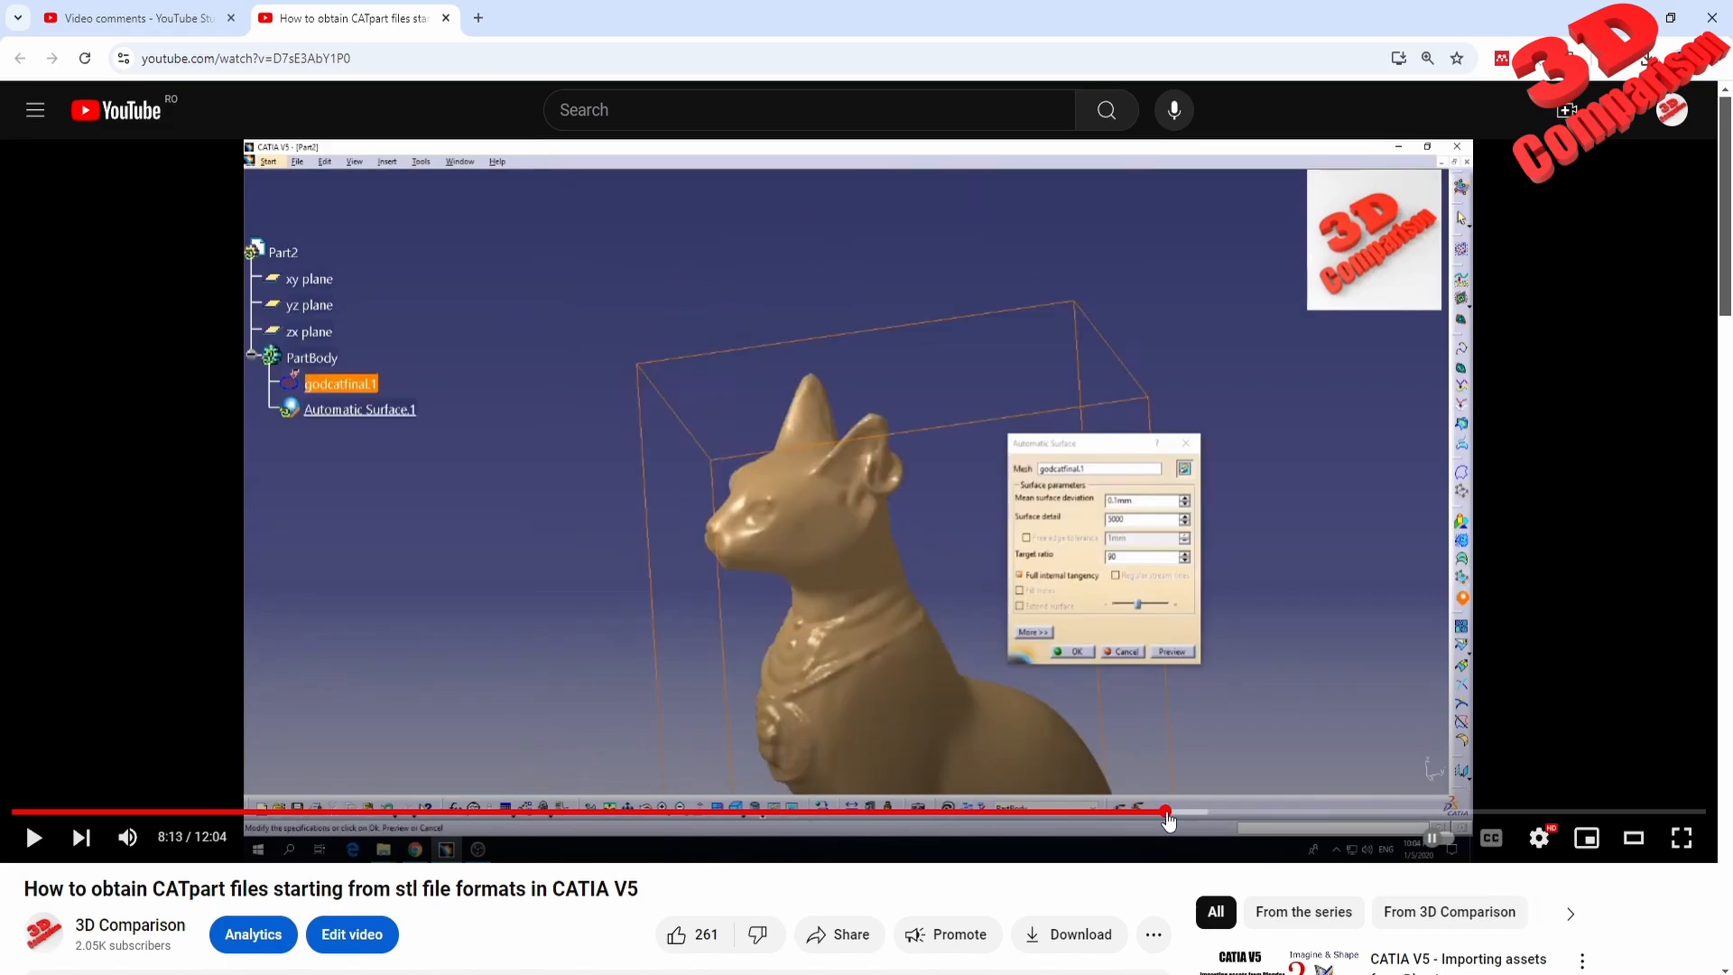
pyautogui.click(1189, 813)
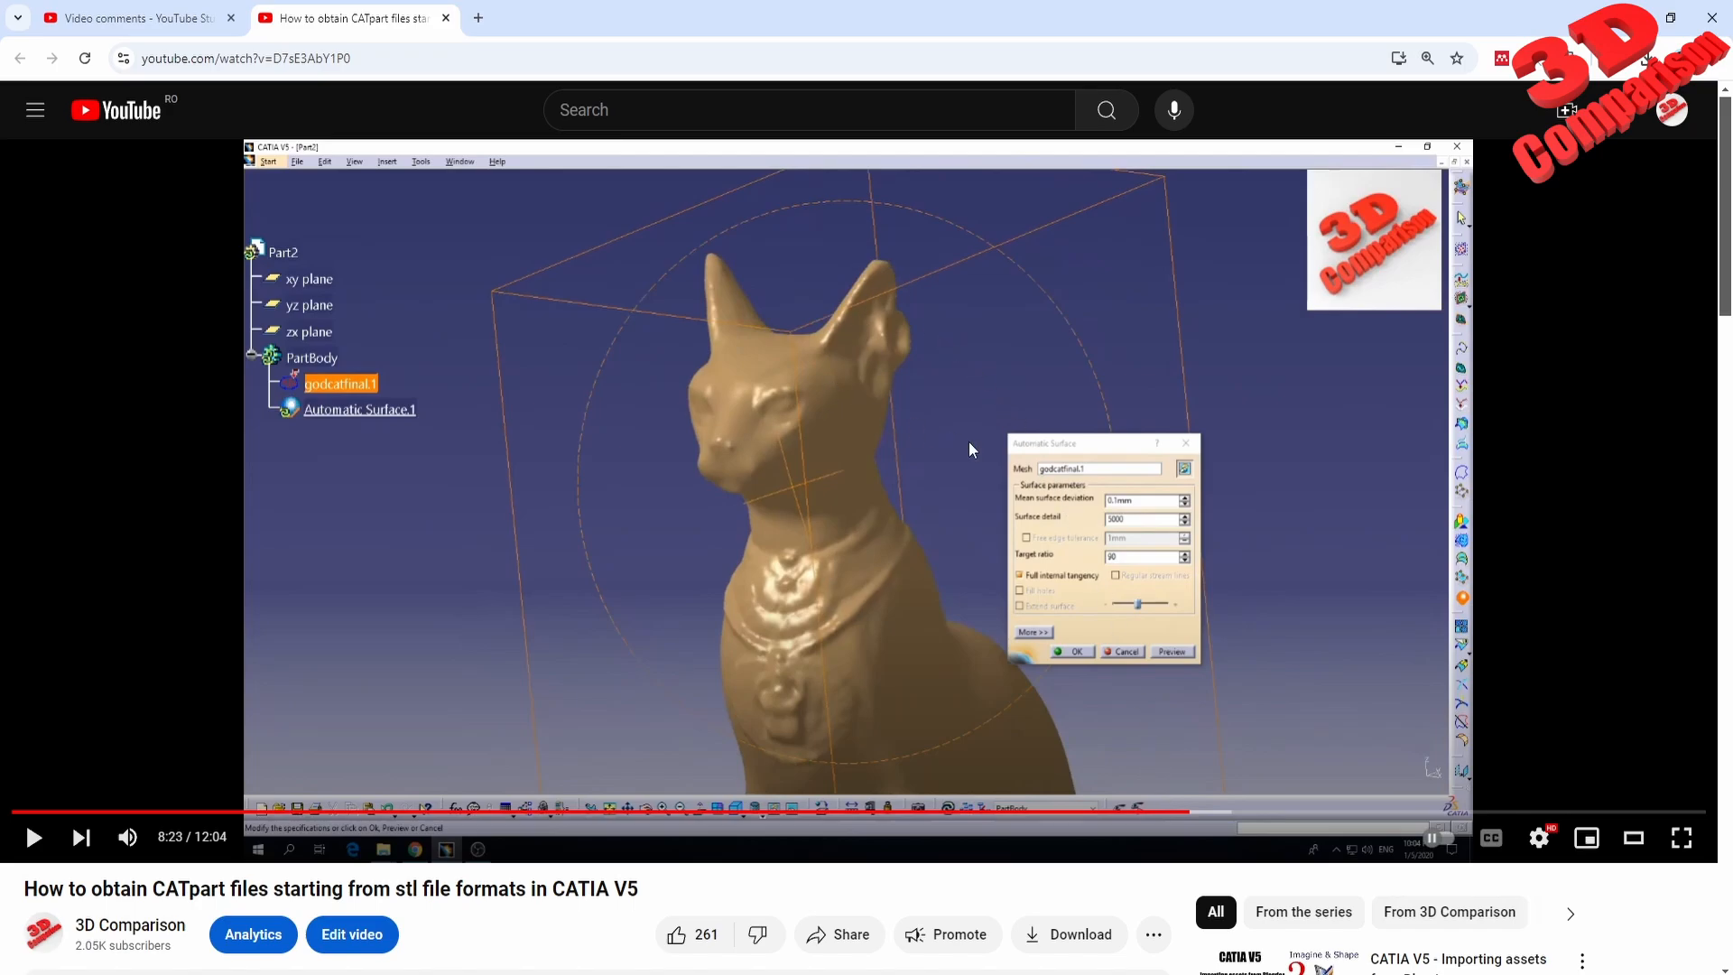
pyautogui.click(1219, 813)
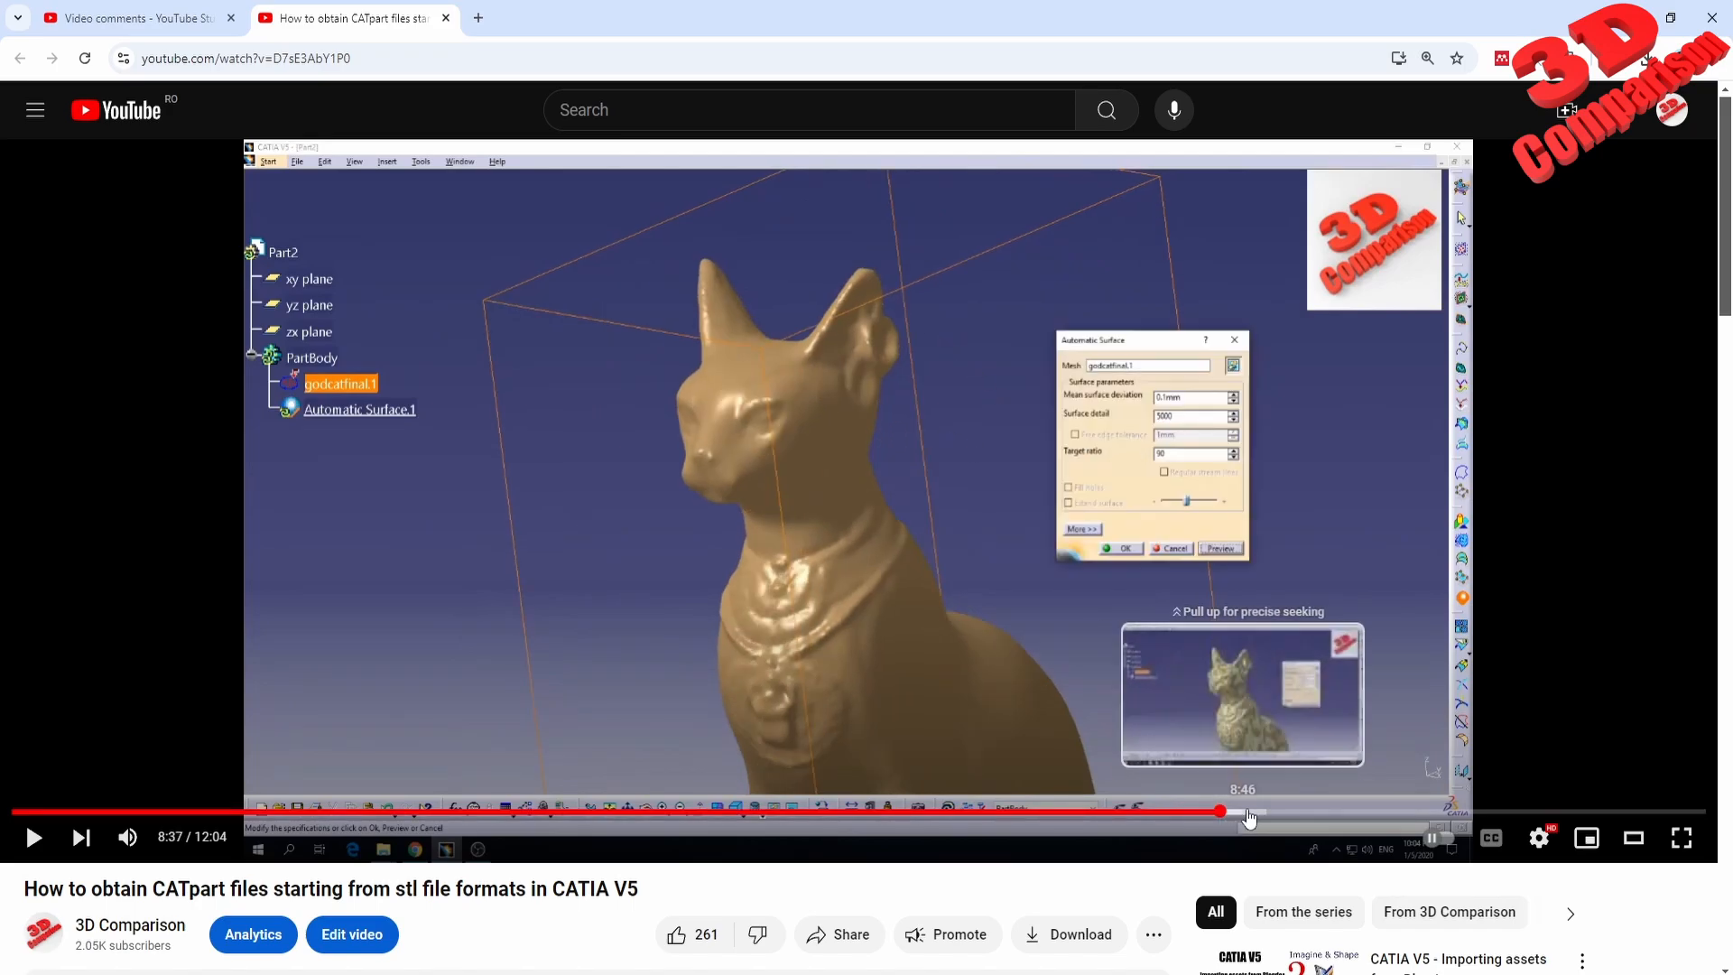
pyautogui.click(1249, 813)
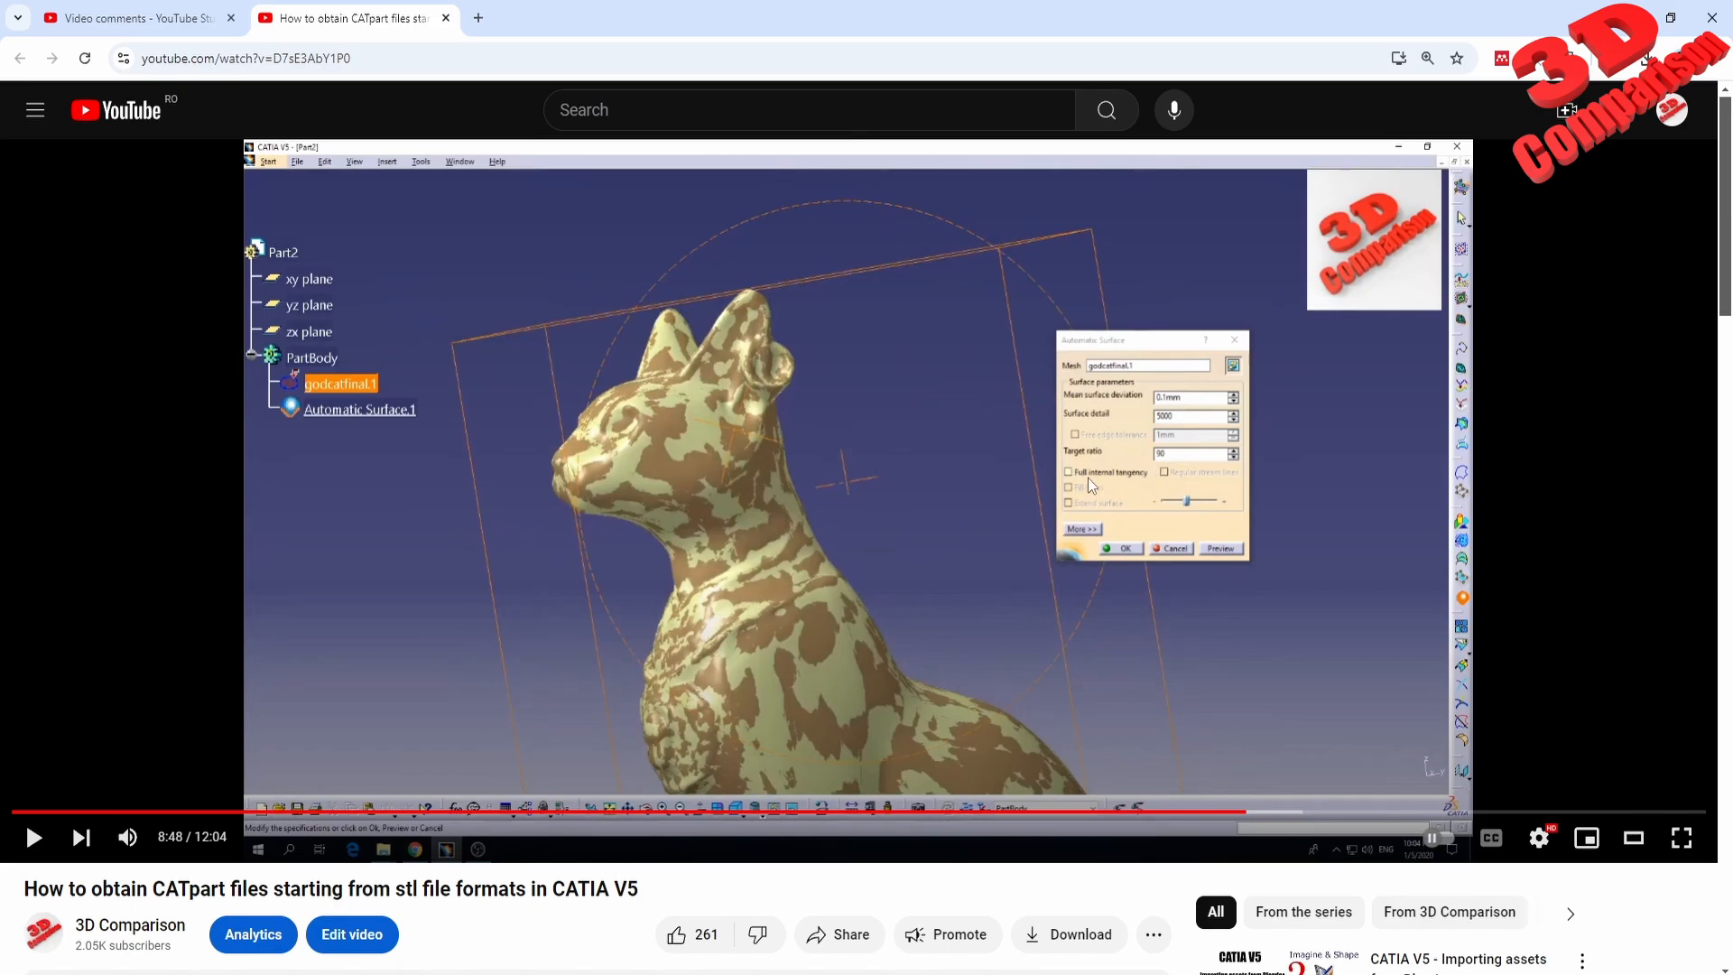
pyautogui.click(1276, 811)
pyautogui.click(1288, 811)
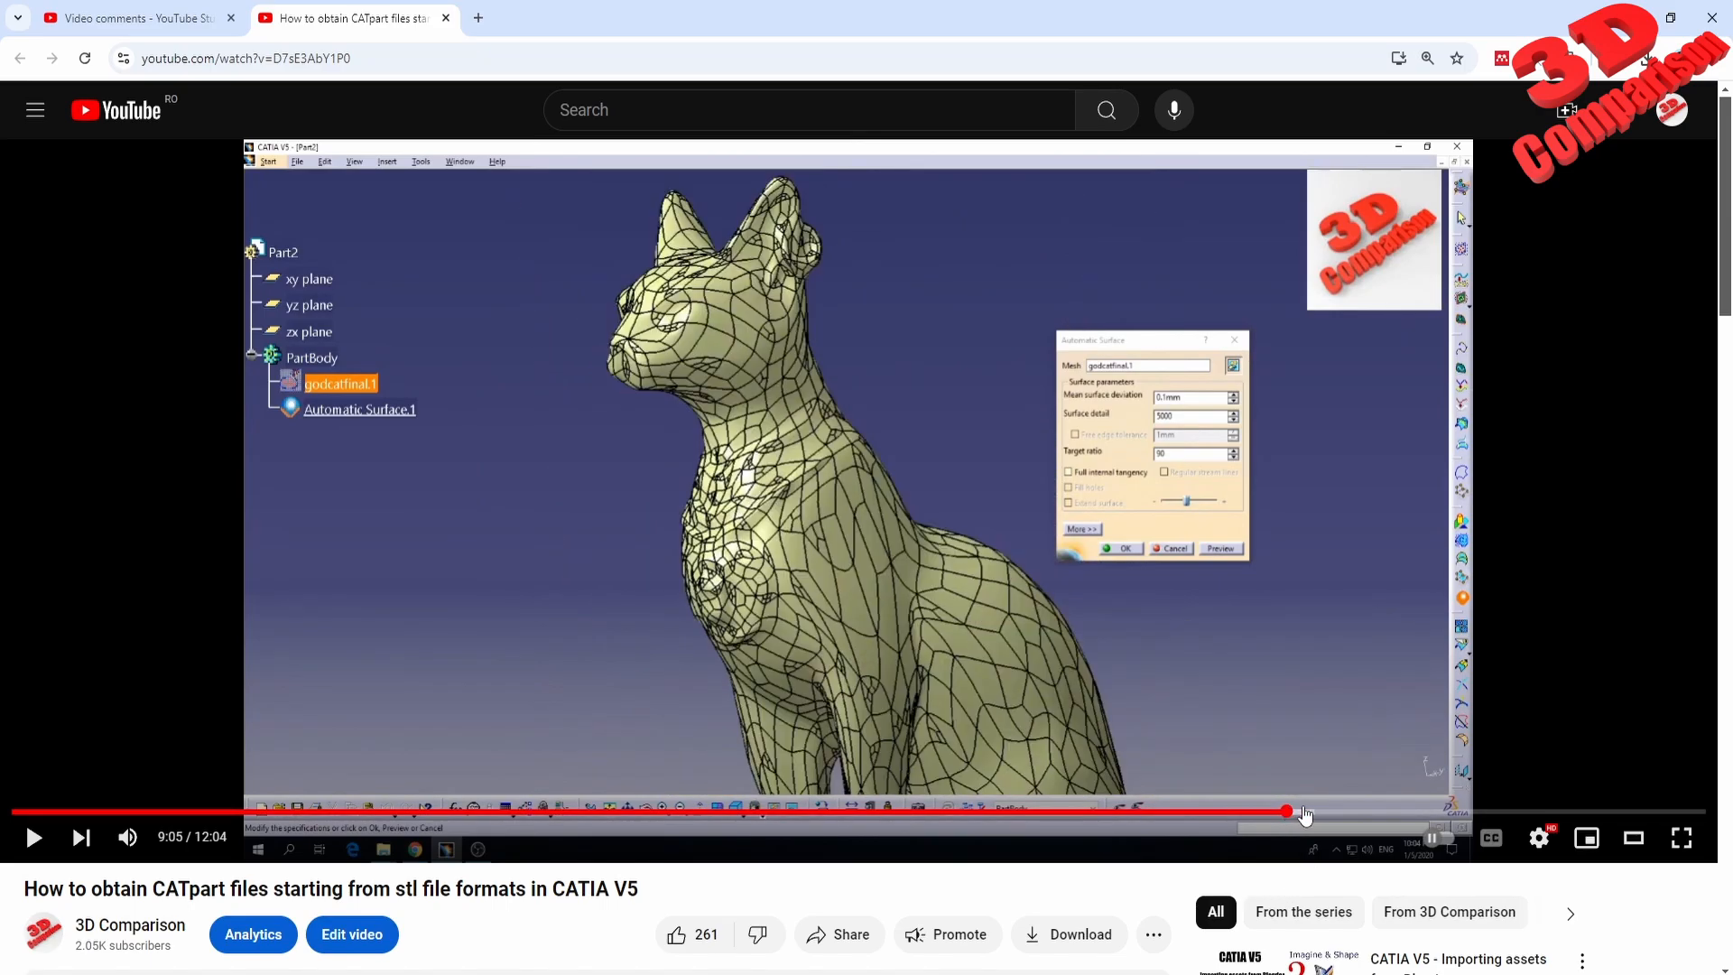
# Step: Skim the video's Deviation Analysis part up to 9:58, examining the deviations between mesh and surface
pyautogui.click(1301, 811)
pyautogui.click(1322, 812)
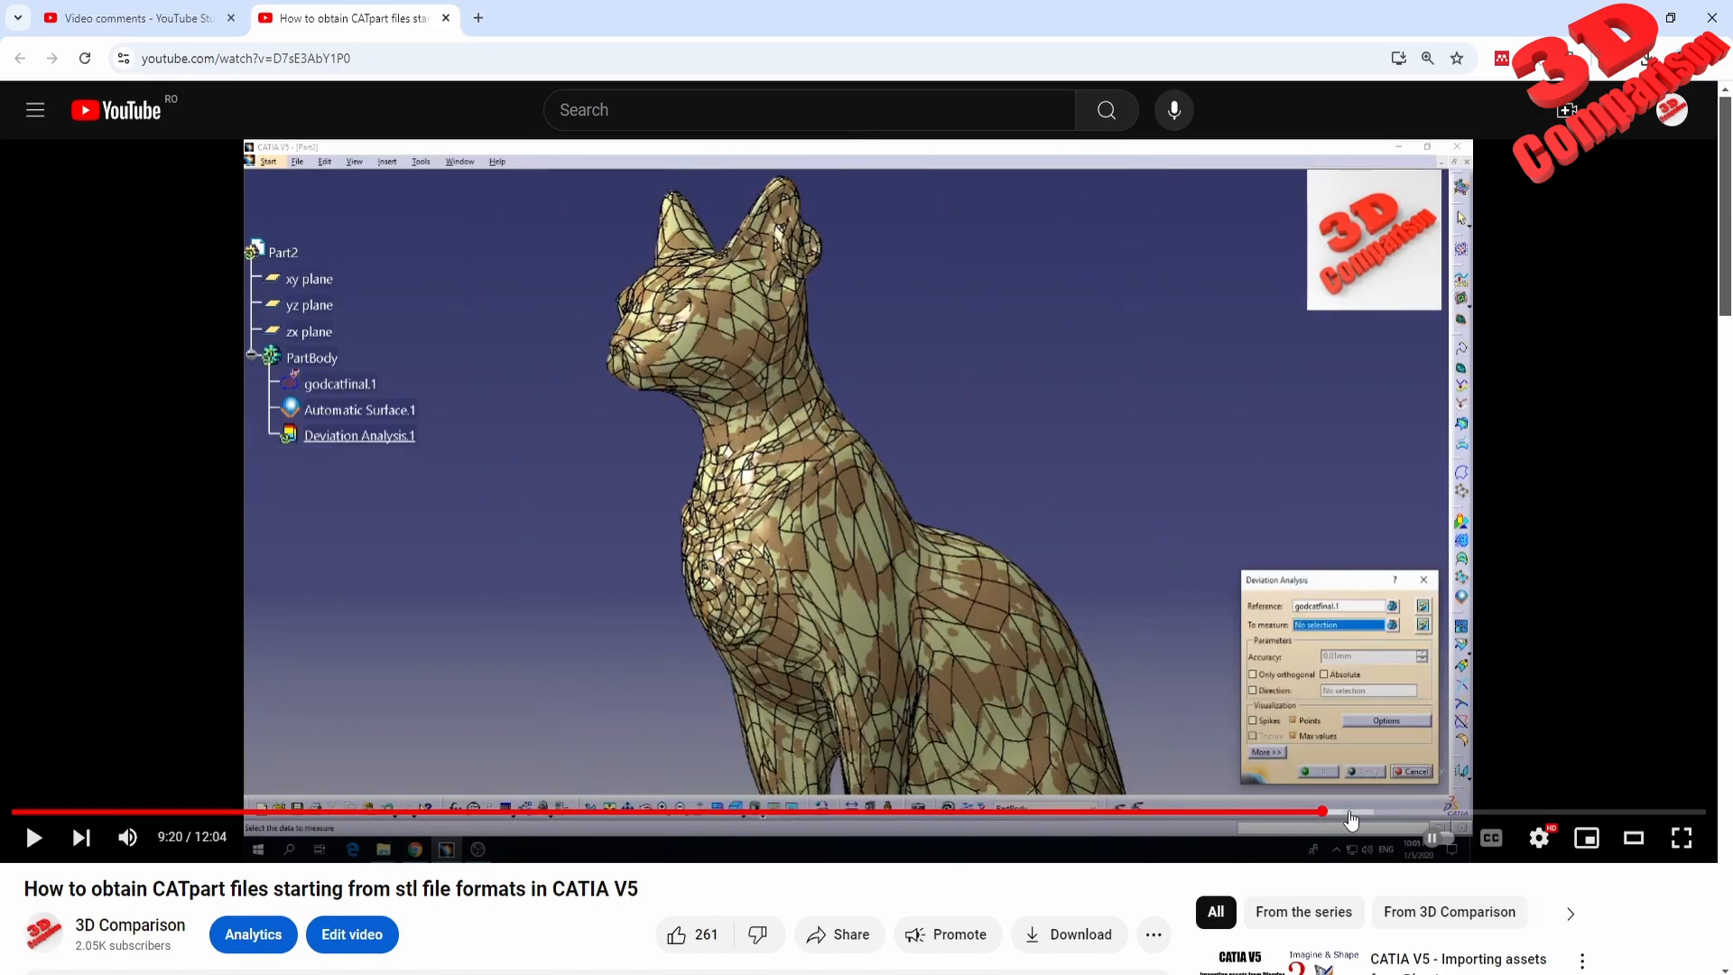
pyautogui.click(1344, 811)
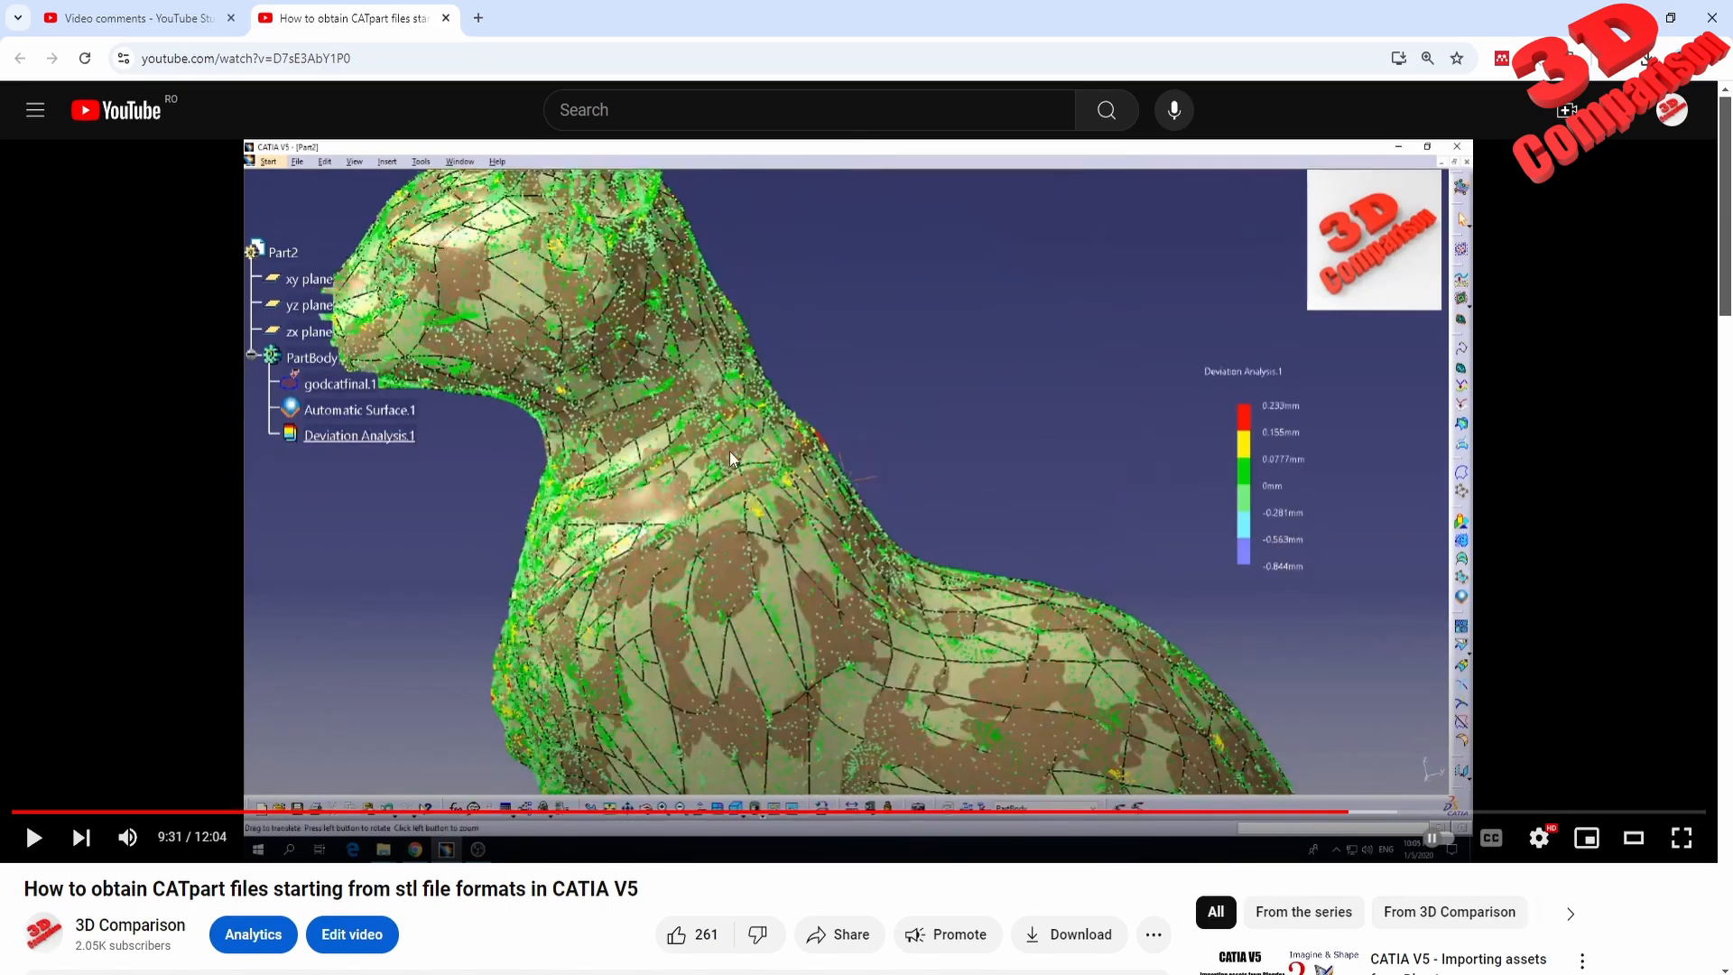
pyautogui.click(1334, 811)
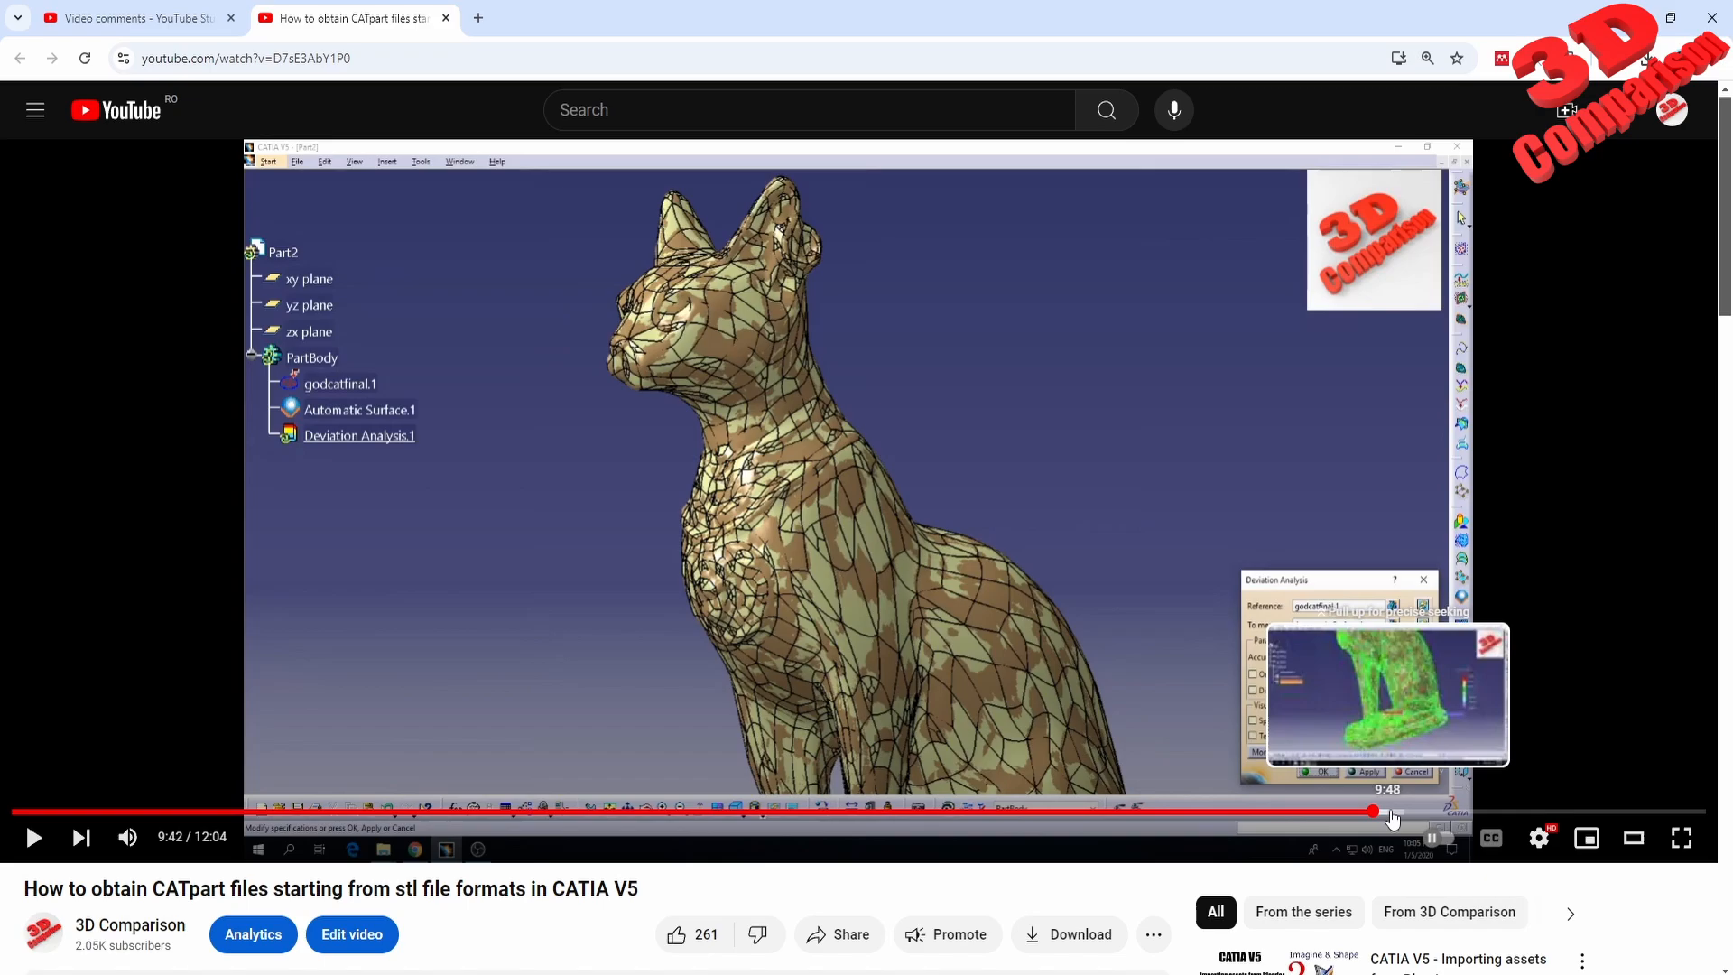
pyautogui.moveTo(1338, 811); pyautogui.dragTo(1409, 812)
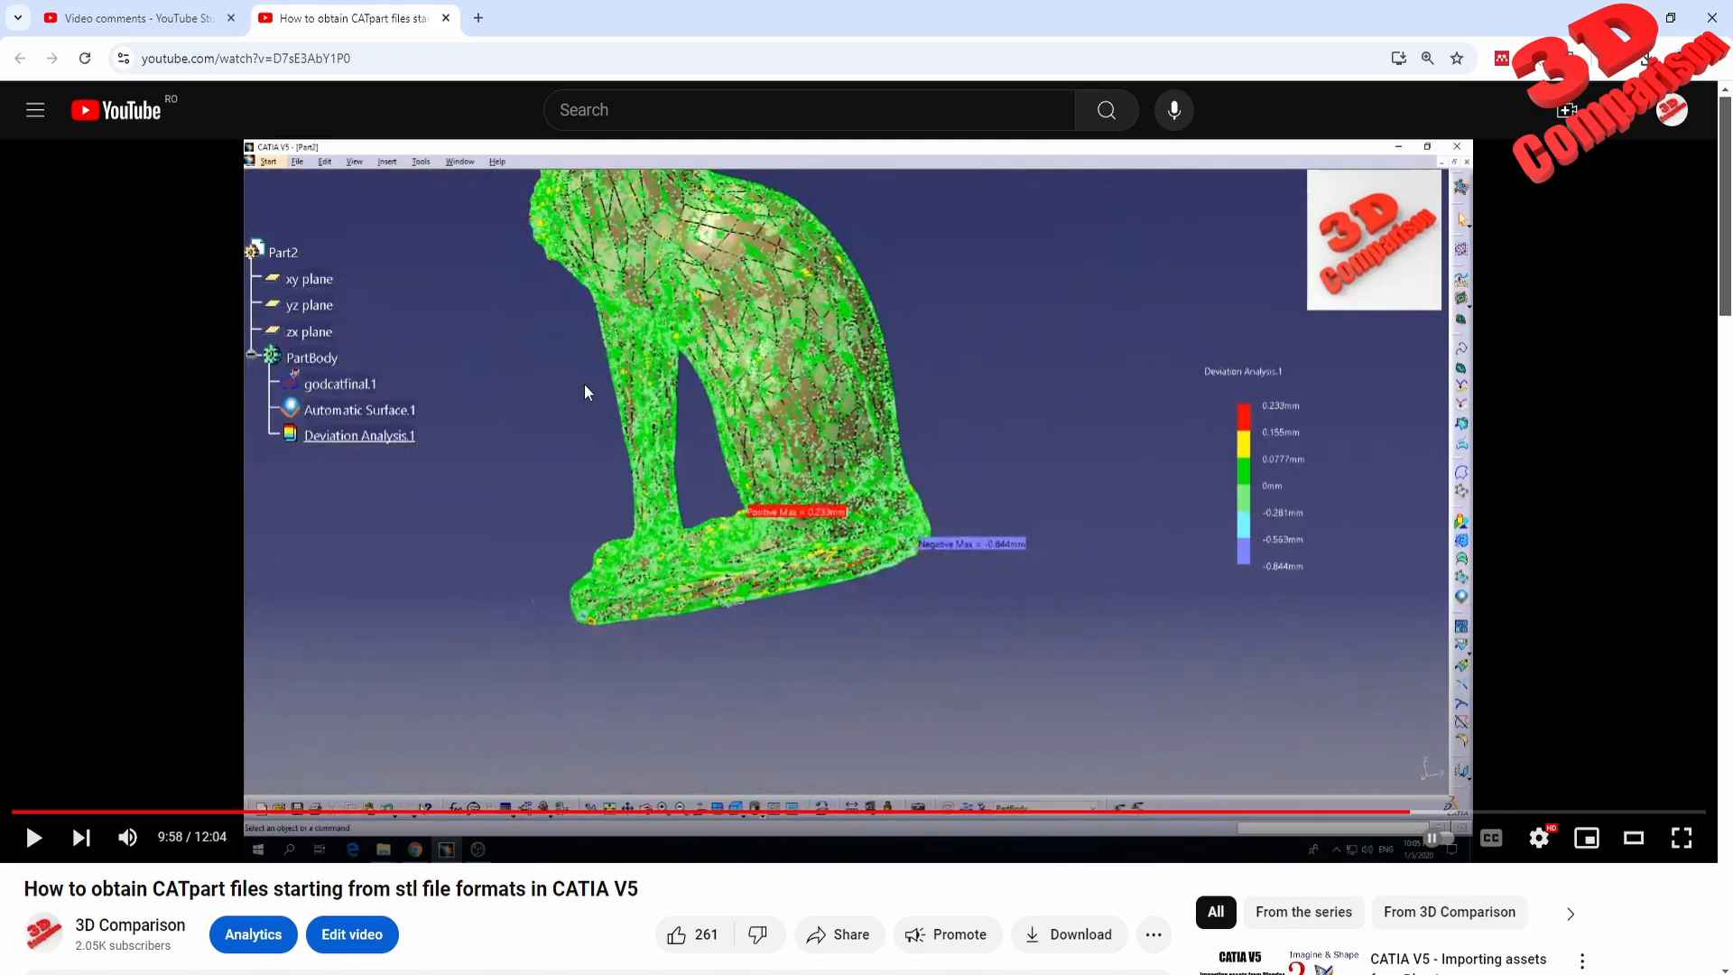
# Step: Move the video to 10:06 and back to 9:44, comparing the automatic surface with its deviation analysis
pyautogui.click(1434, 812)
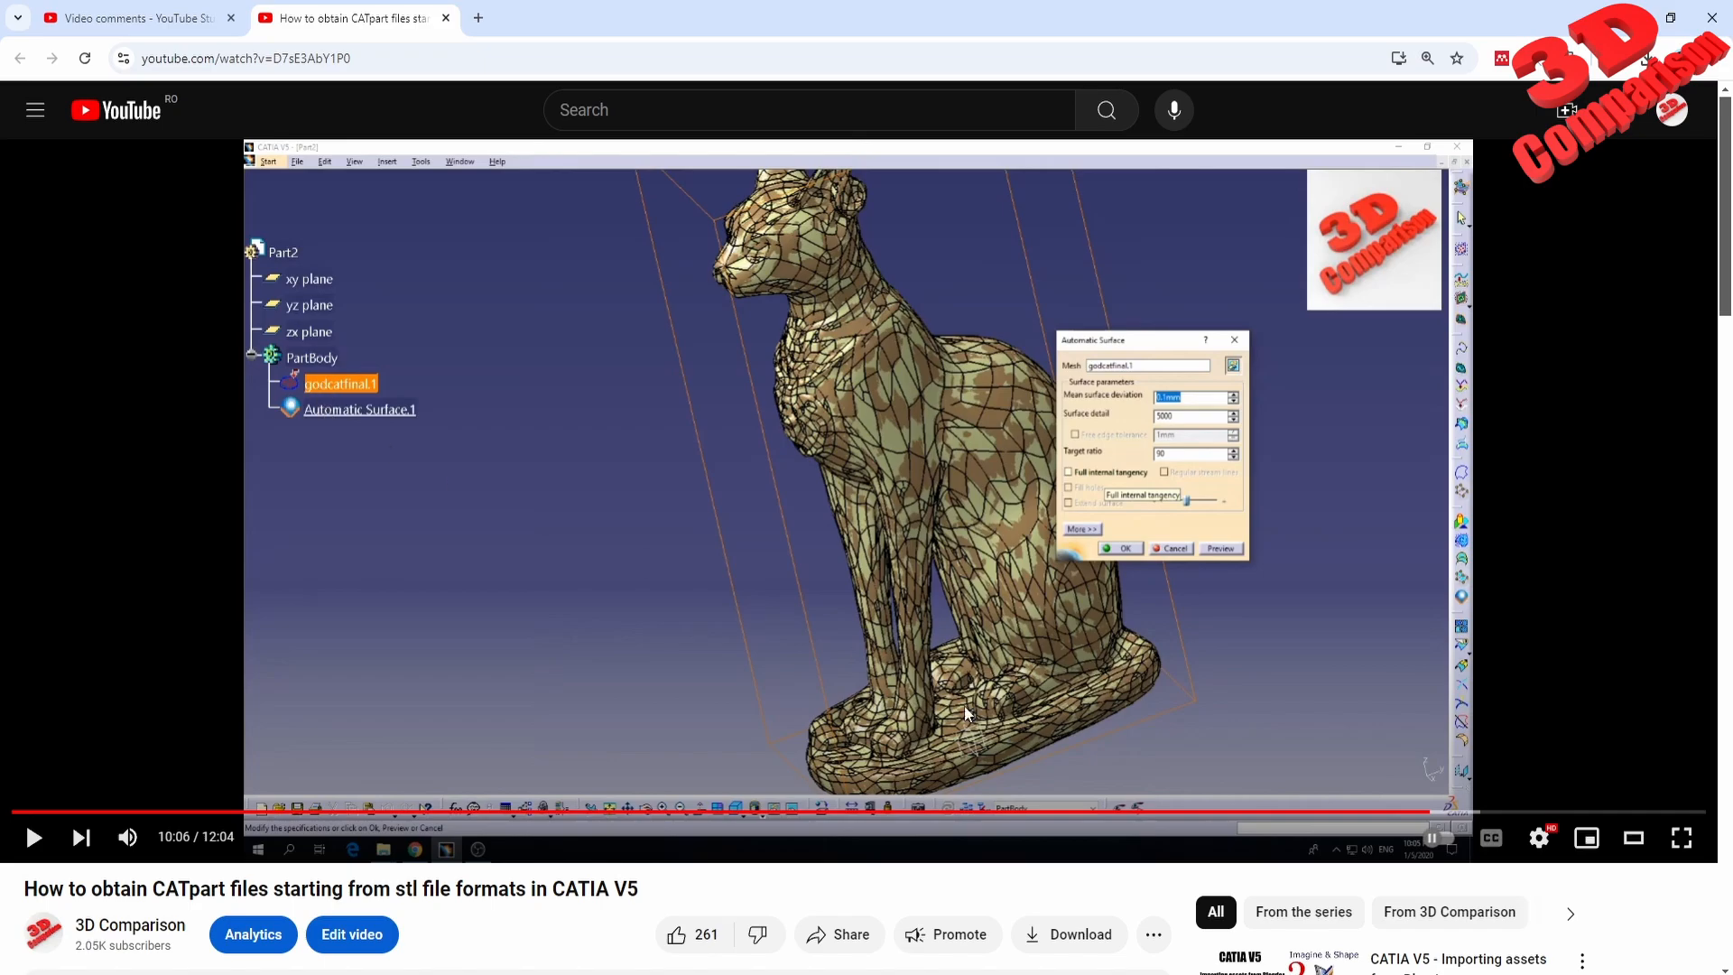
pyautogui.click(1378, 812)
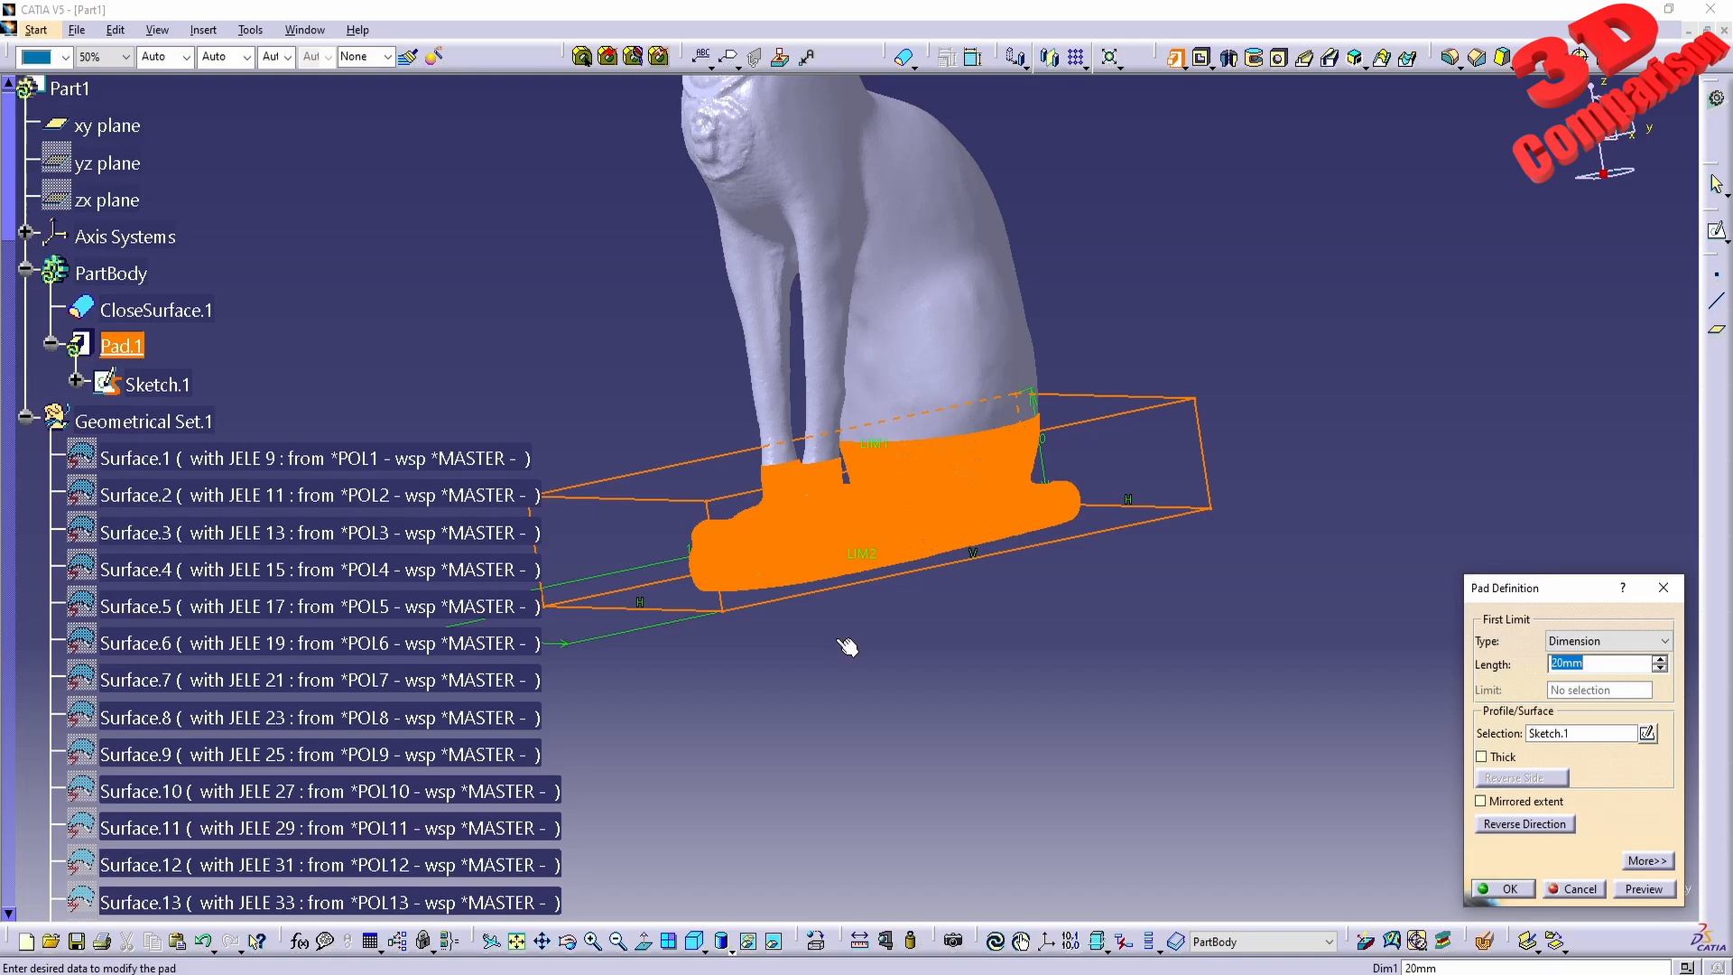
# Step: Switch back to CATIA V5 and pad the rectangle sketch 20 mm around the statue's base
pyautogui.moveTo(902, 460); pyautogui.dragTo(912, 579, button='middle')
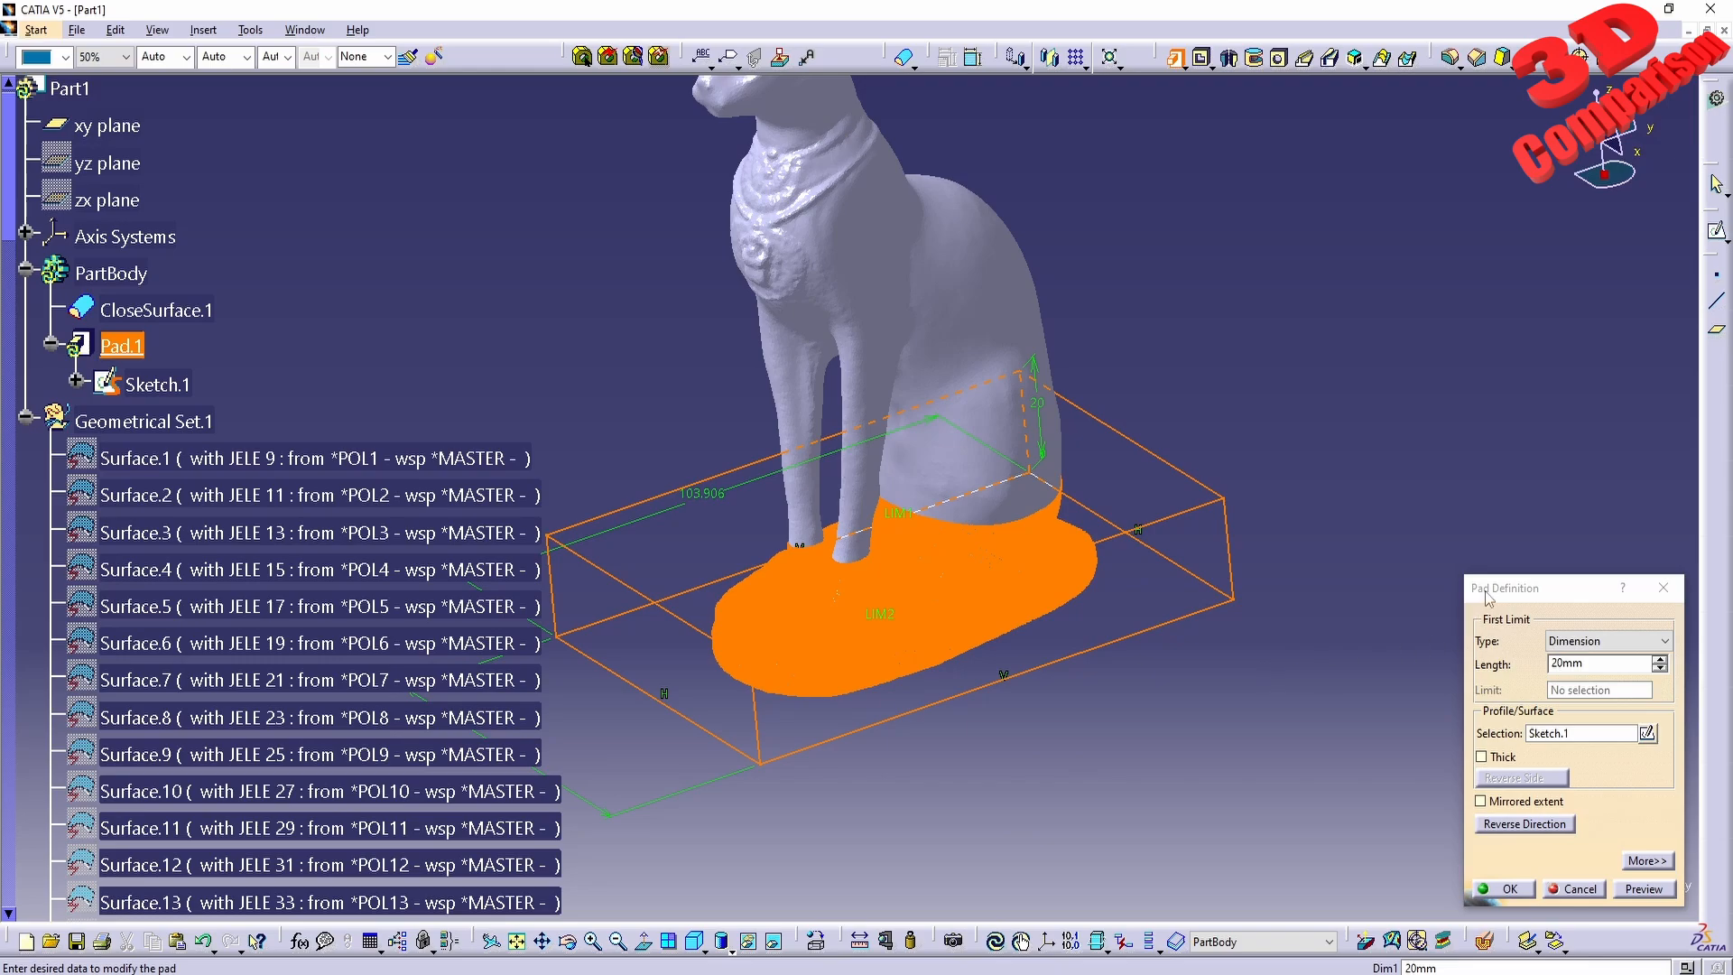
pyautogui.click(1505, 888)
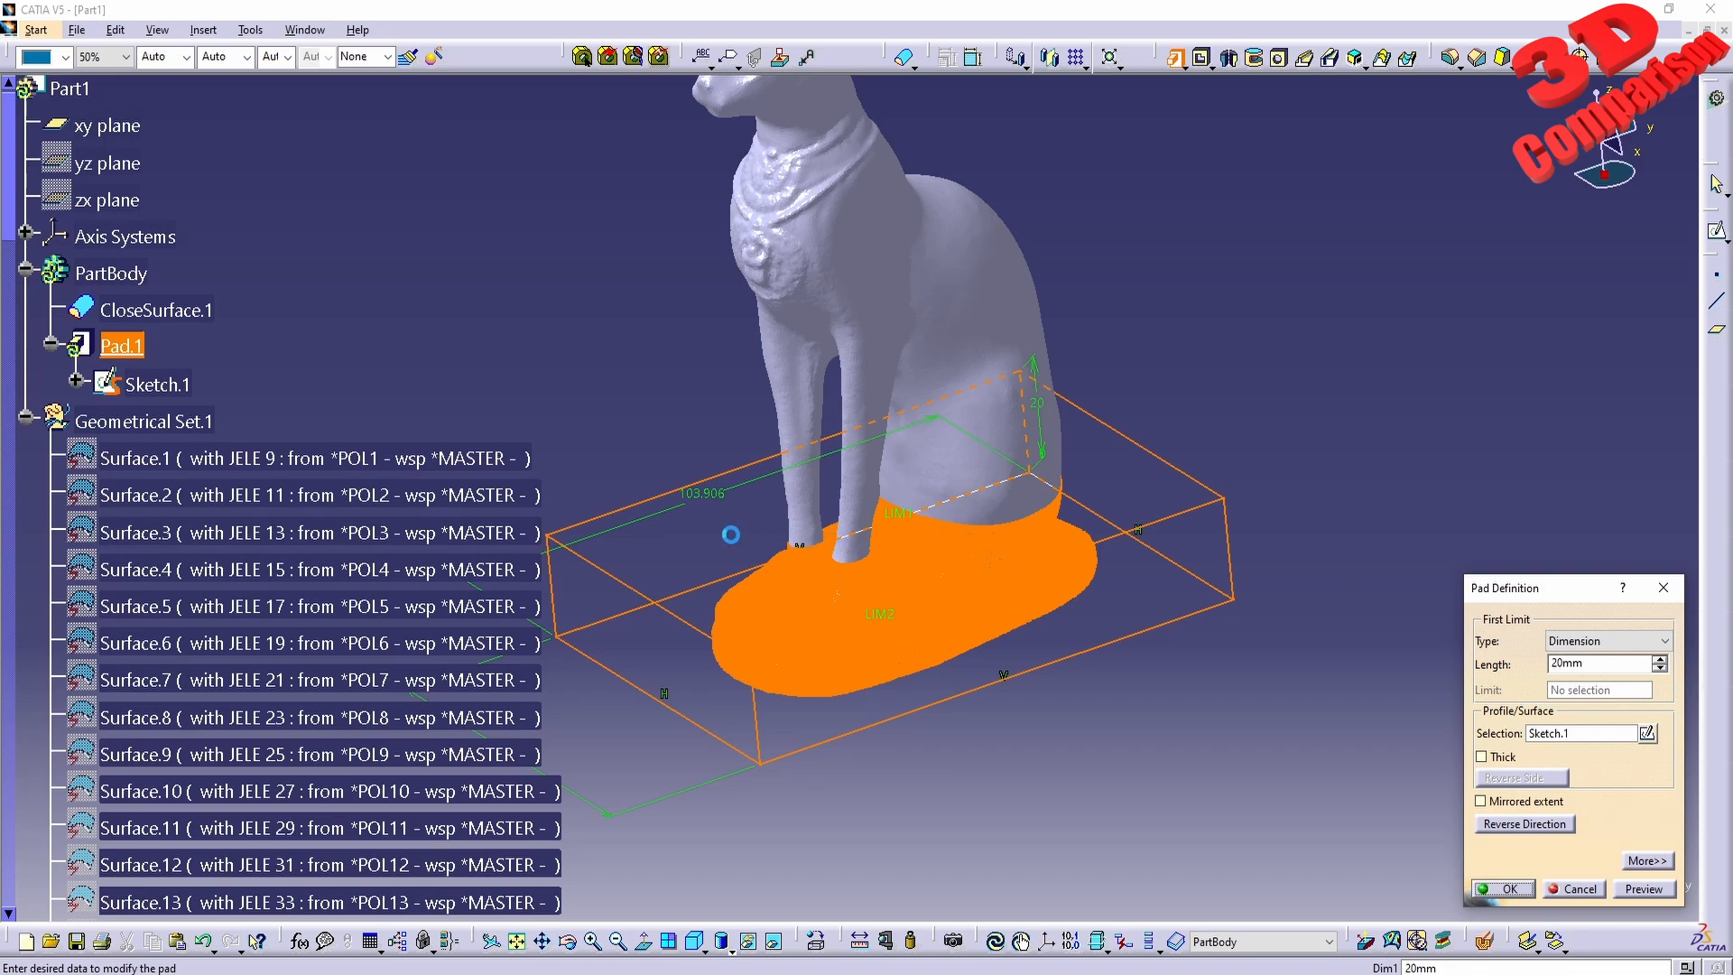
# Step: Switch to the YouTube video in Chrome and jump back to a point before the deviation analysis
pyautogui.moveTo(458, 973)
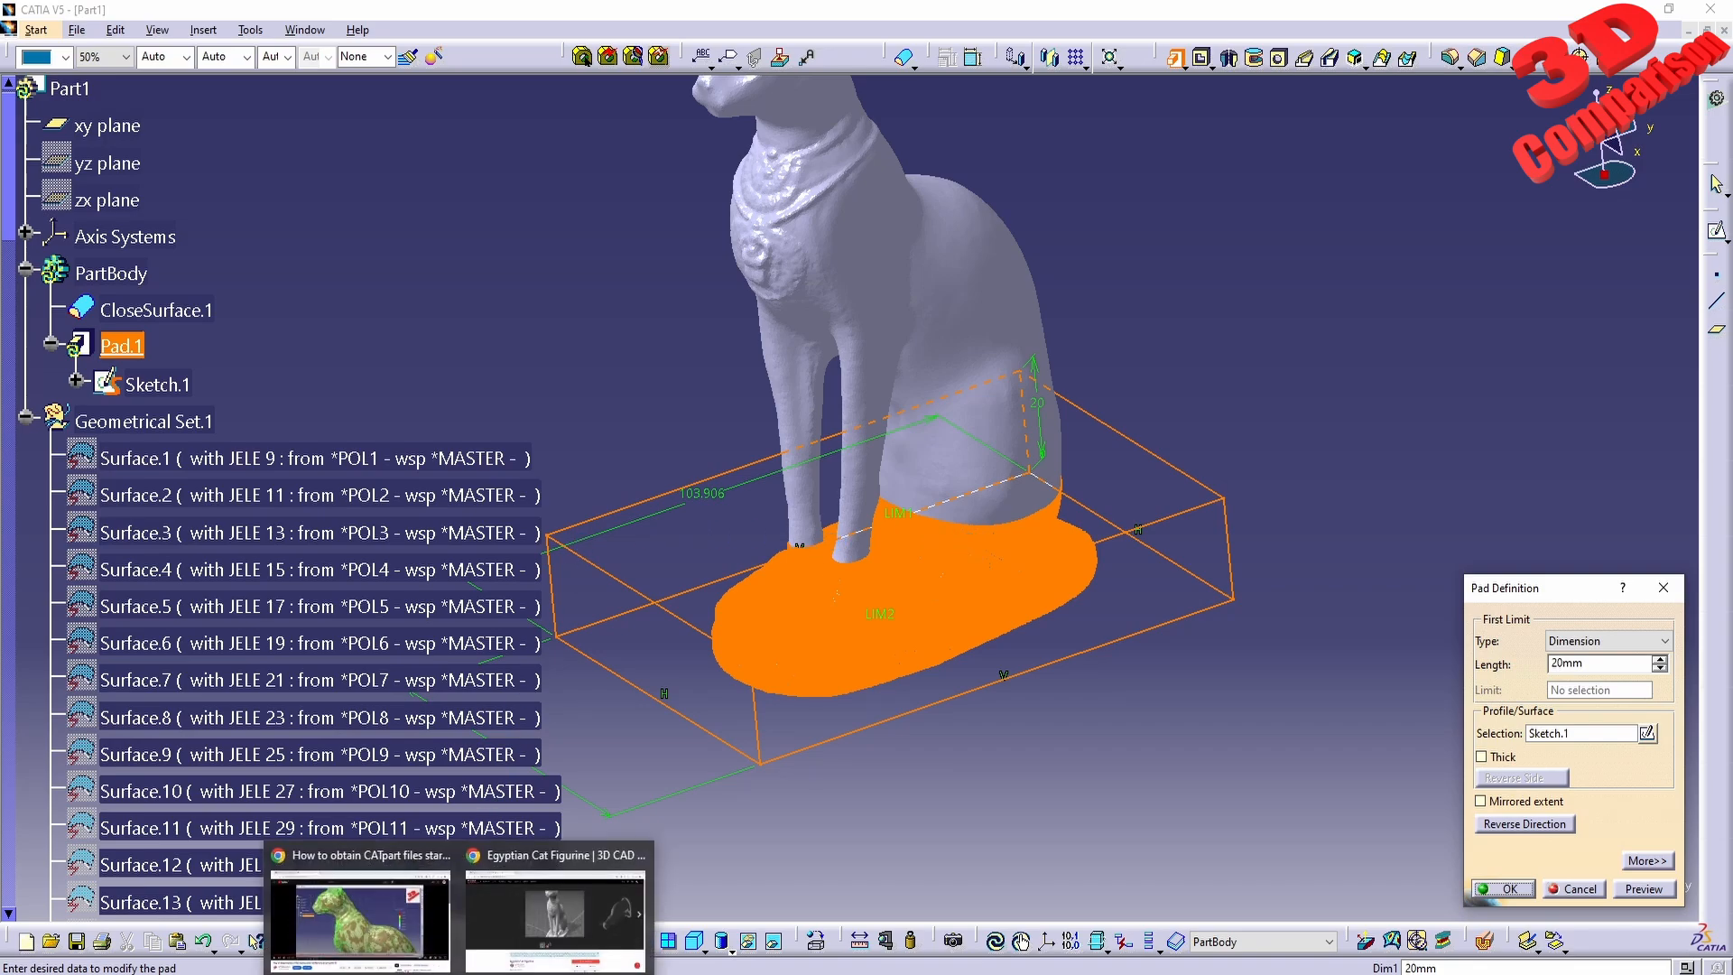
pyautogui.click(423, 935)
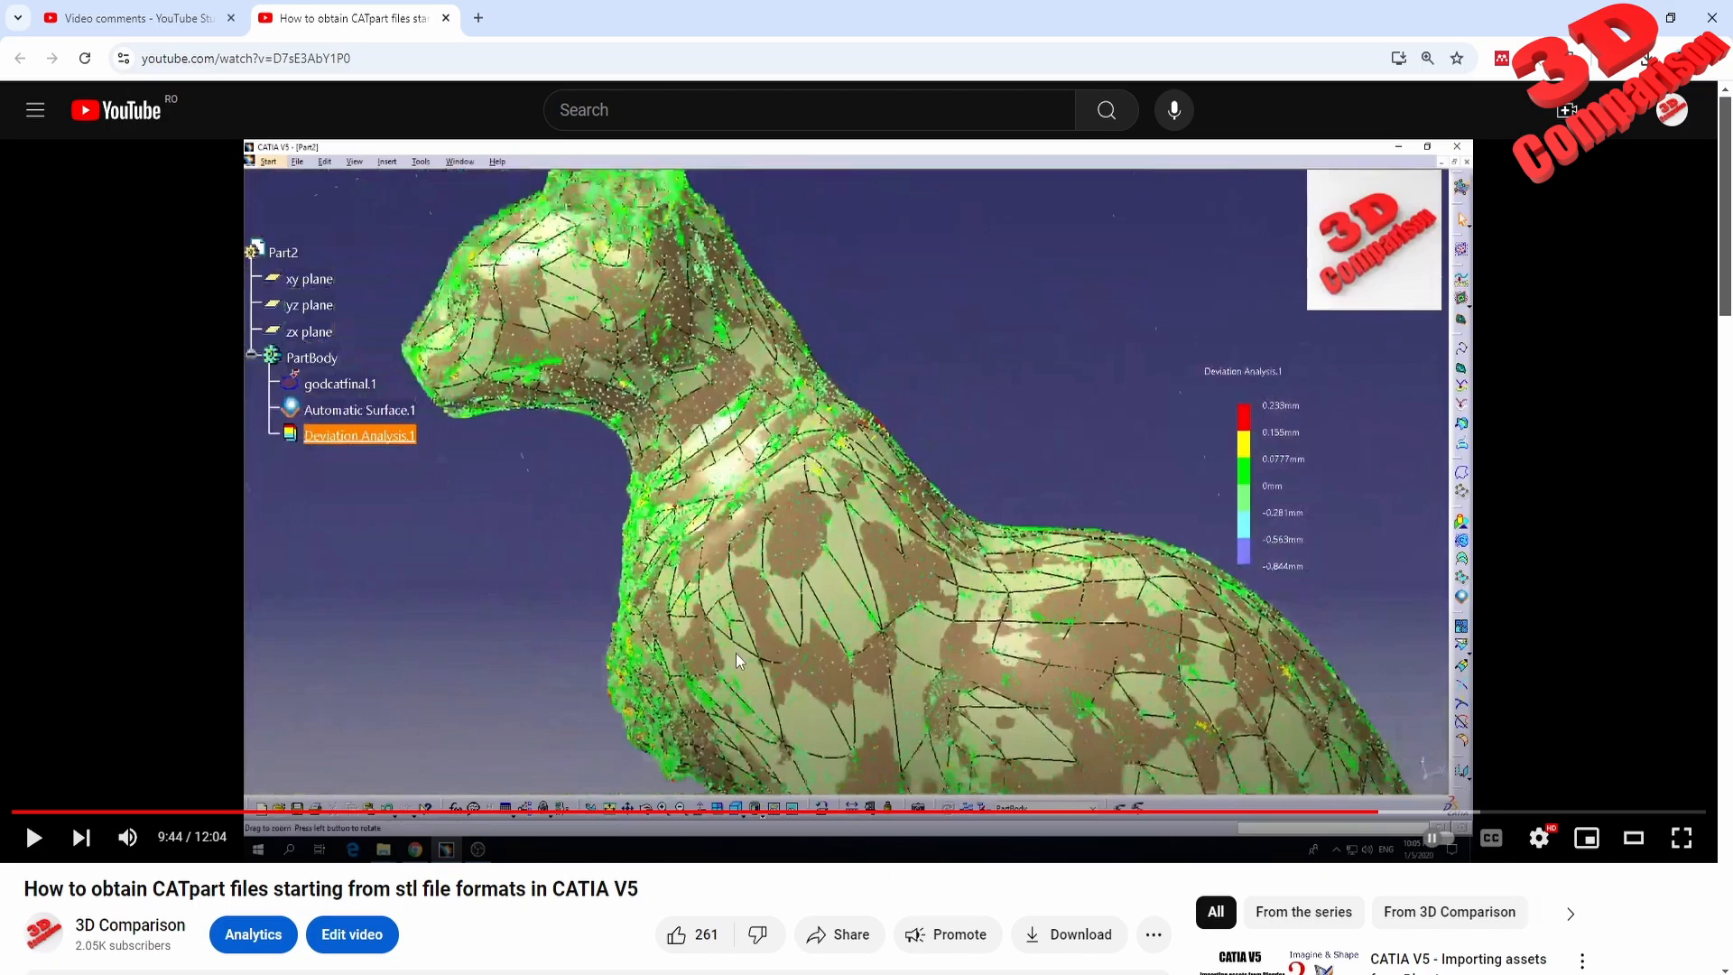
pyautogui.click(1185, 811)
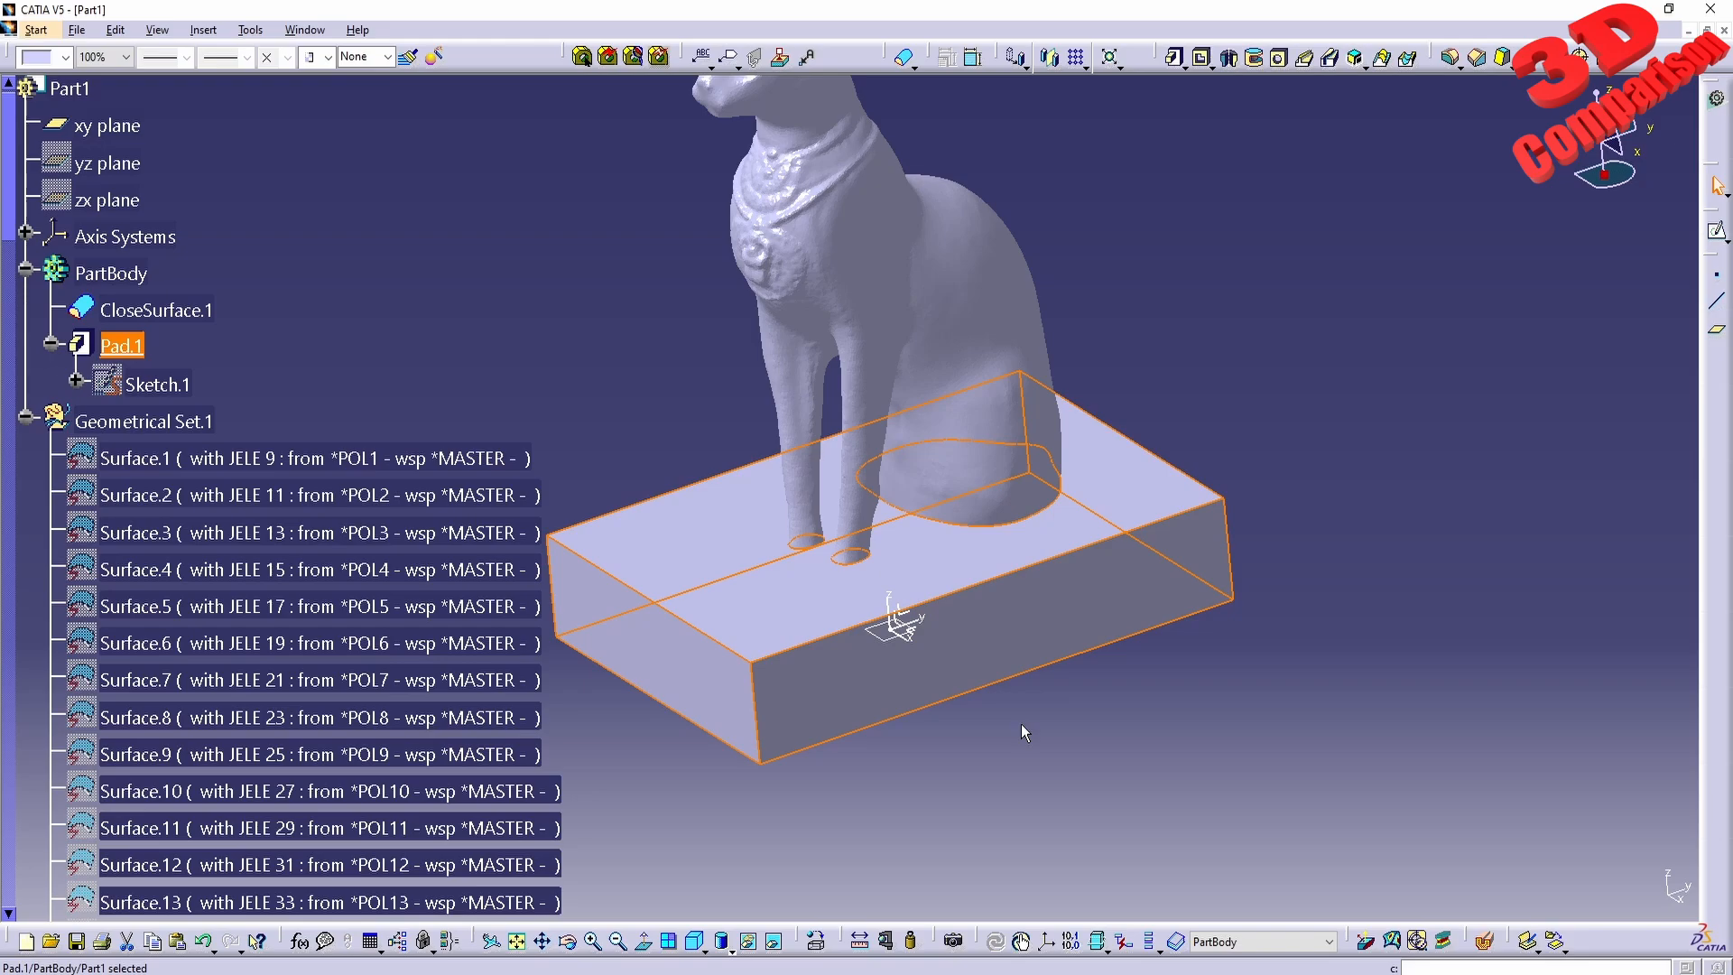
# Step: In CATIA V5, examine the padded base and the surfaces in Geometrical Set.1 down to Join.1, and collapse the set in the tree
pyautogui.click(1098, 722)
pyautogui.moveTo(1068, 741); pyautogui.dragTo(1037, 665, button='middle')
pyautogui.scroll(-10, 581, 706)
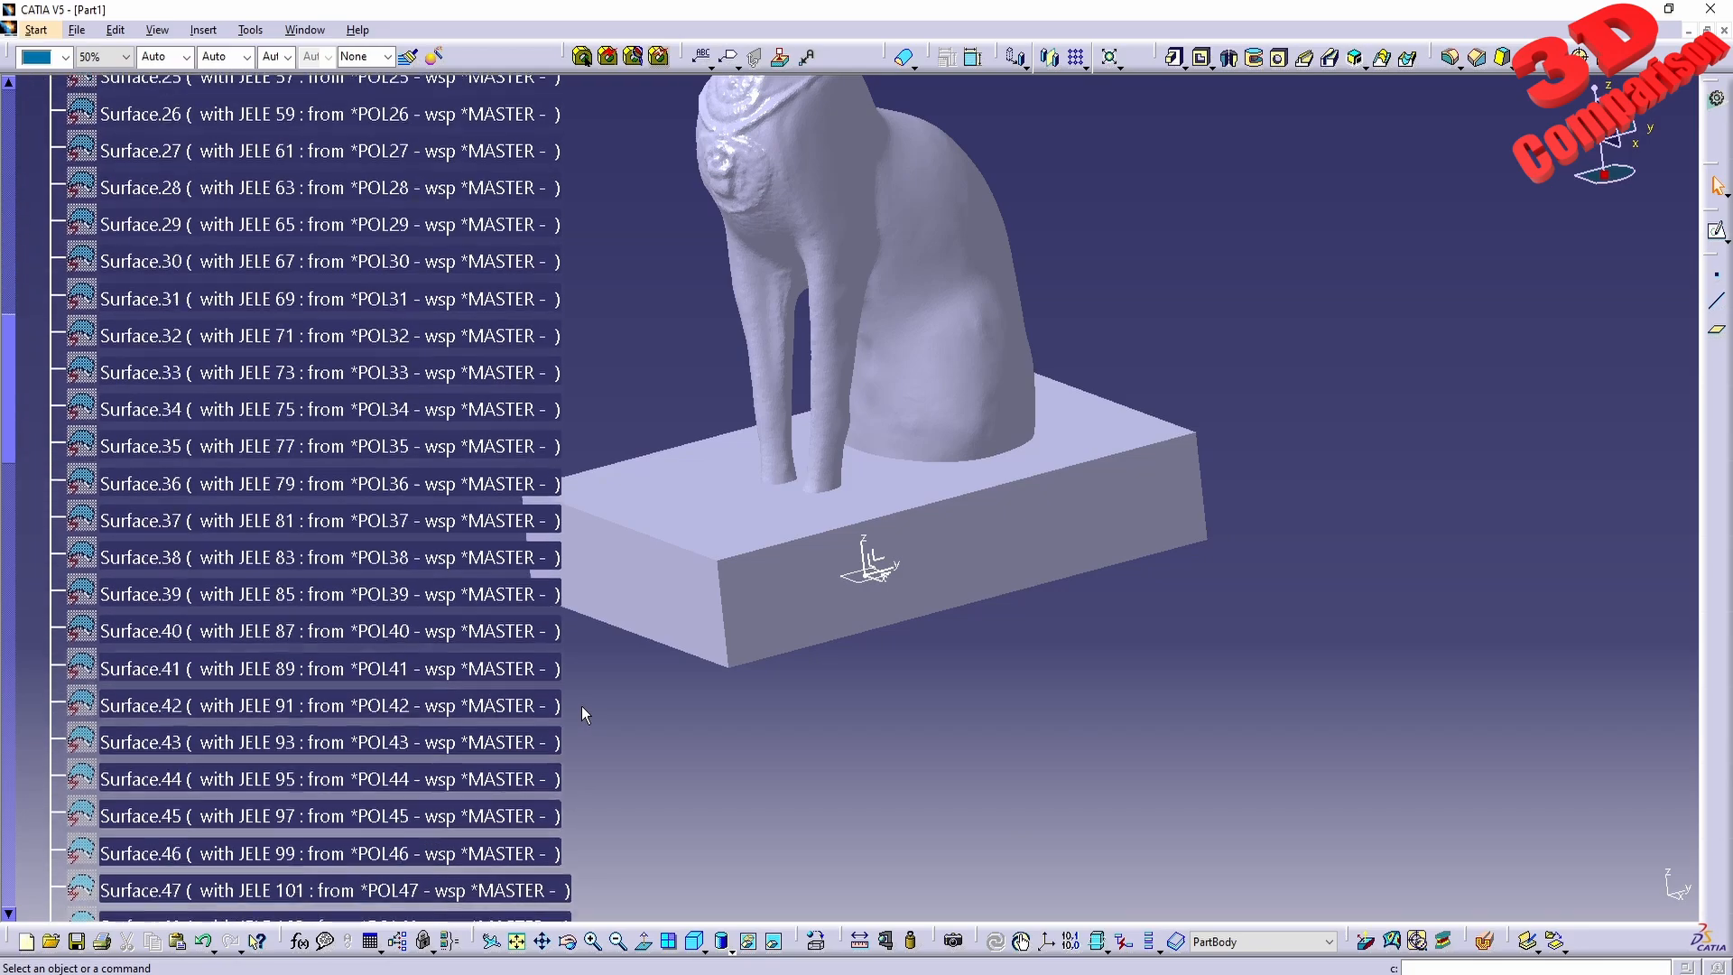
pyautogui.scroll(-20, 581, 705)
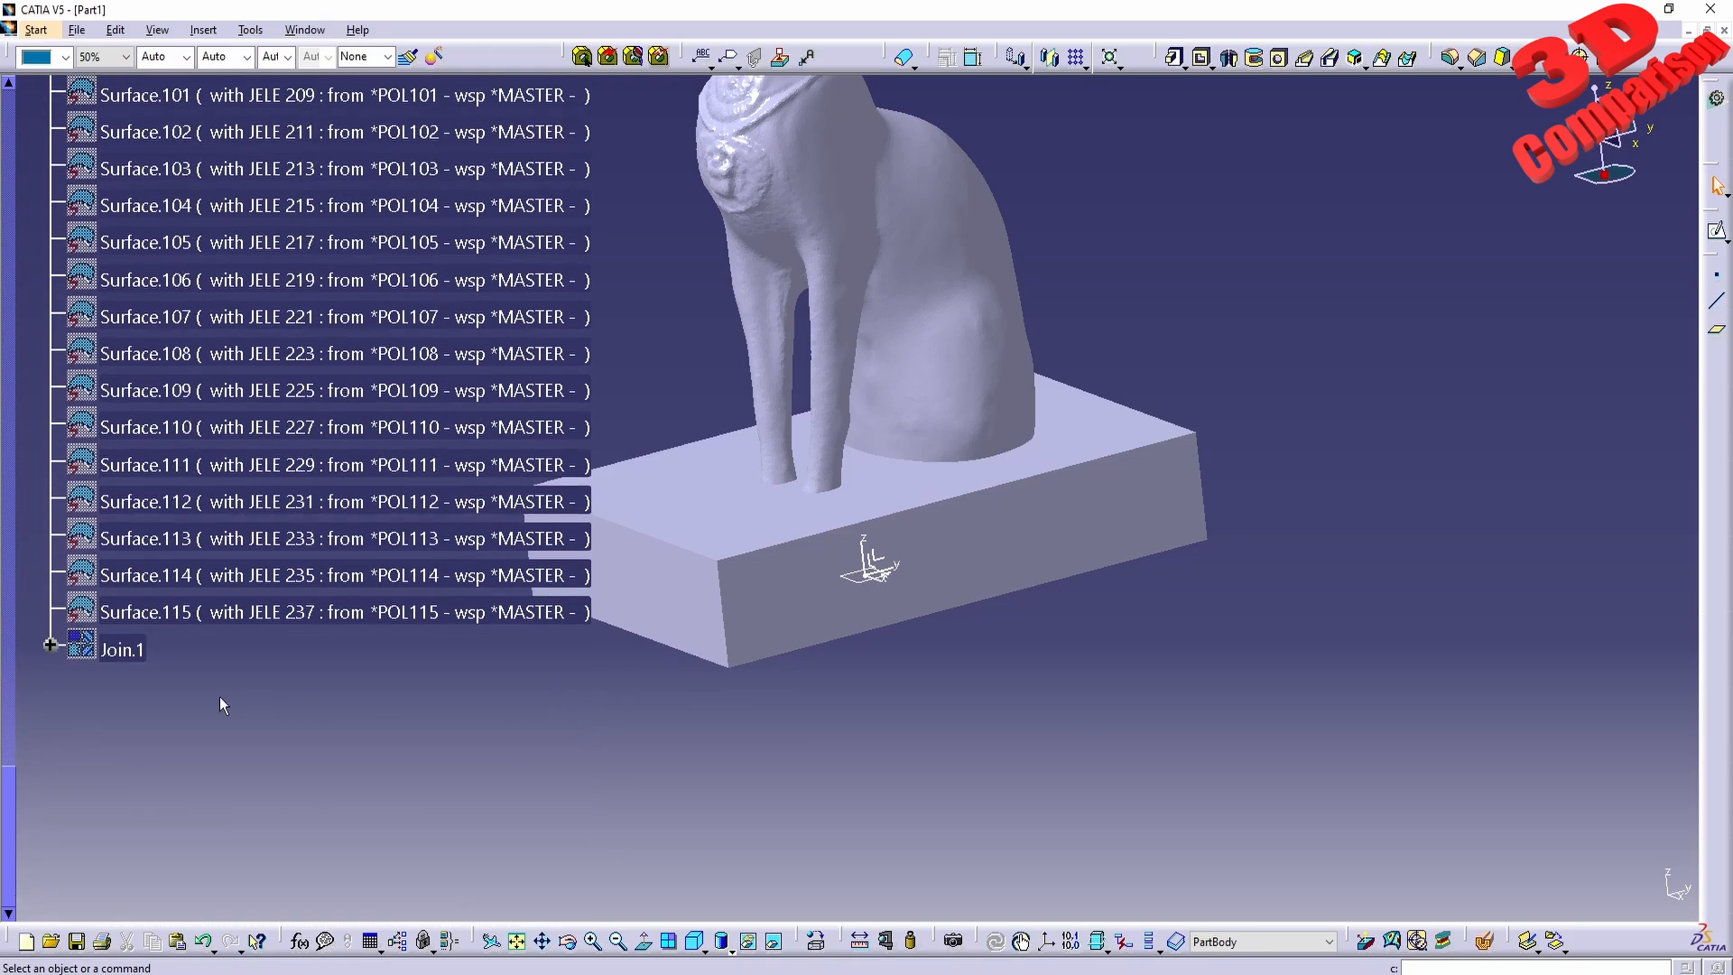
pyautogui.scroll(20, 496, 623)
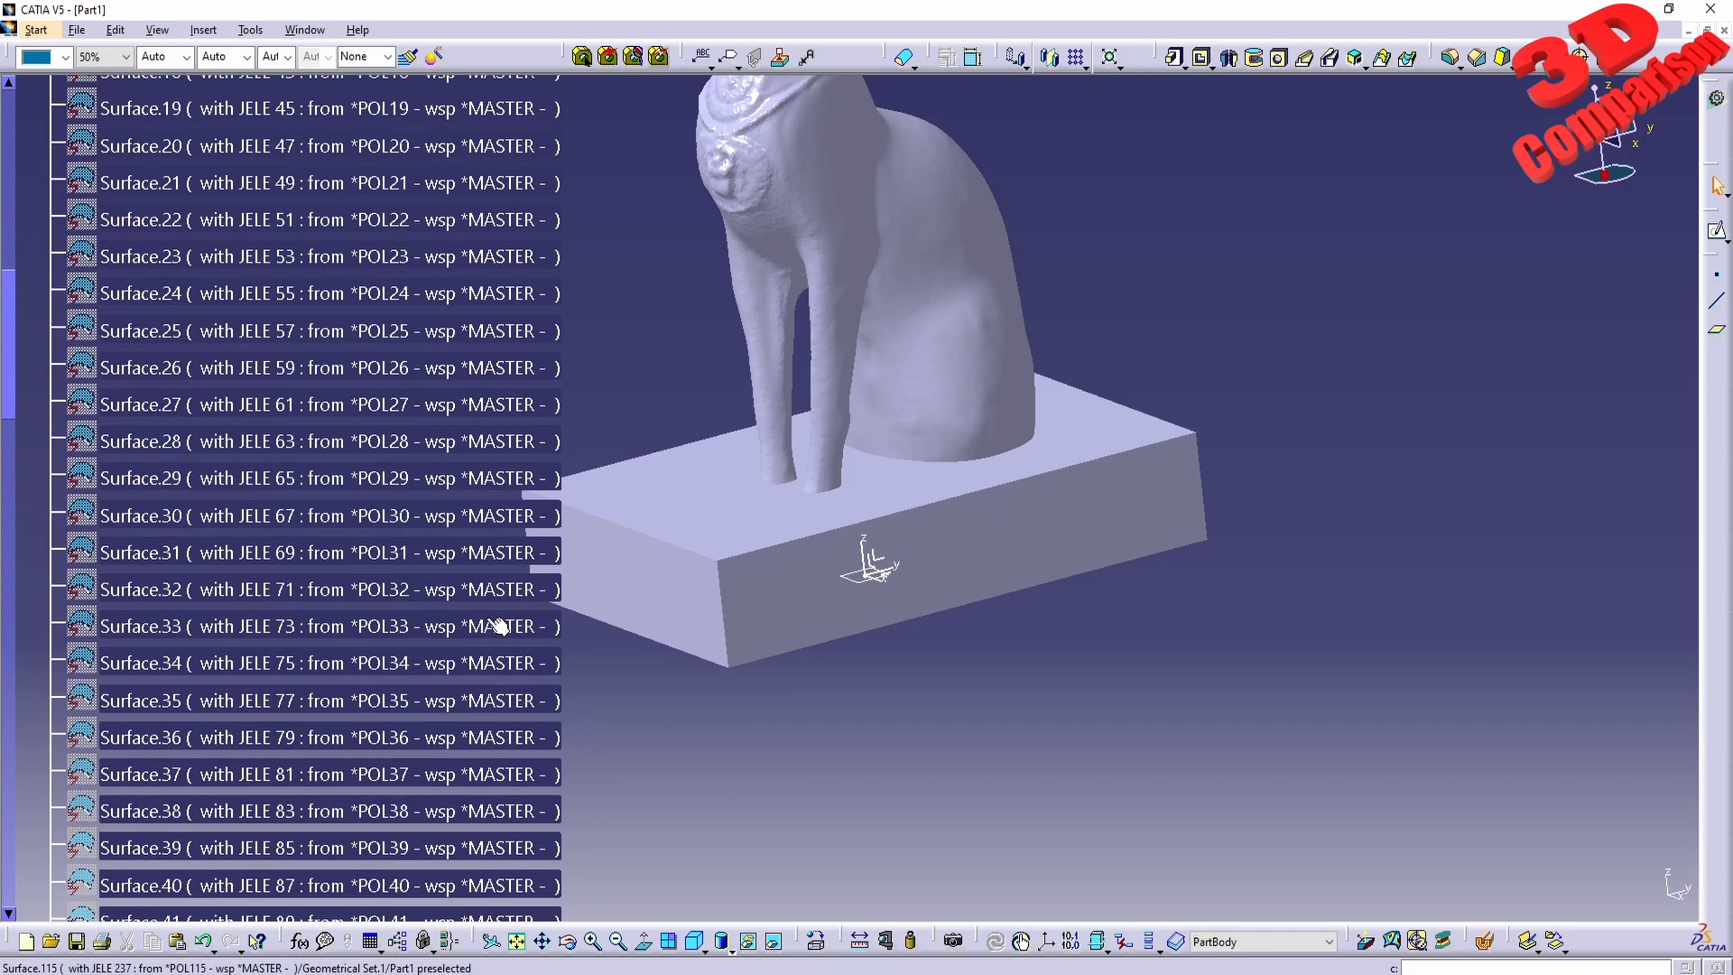
pyautogui.scroll(10, 499, 625)
pyautogui.click(27, 421)
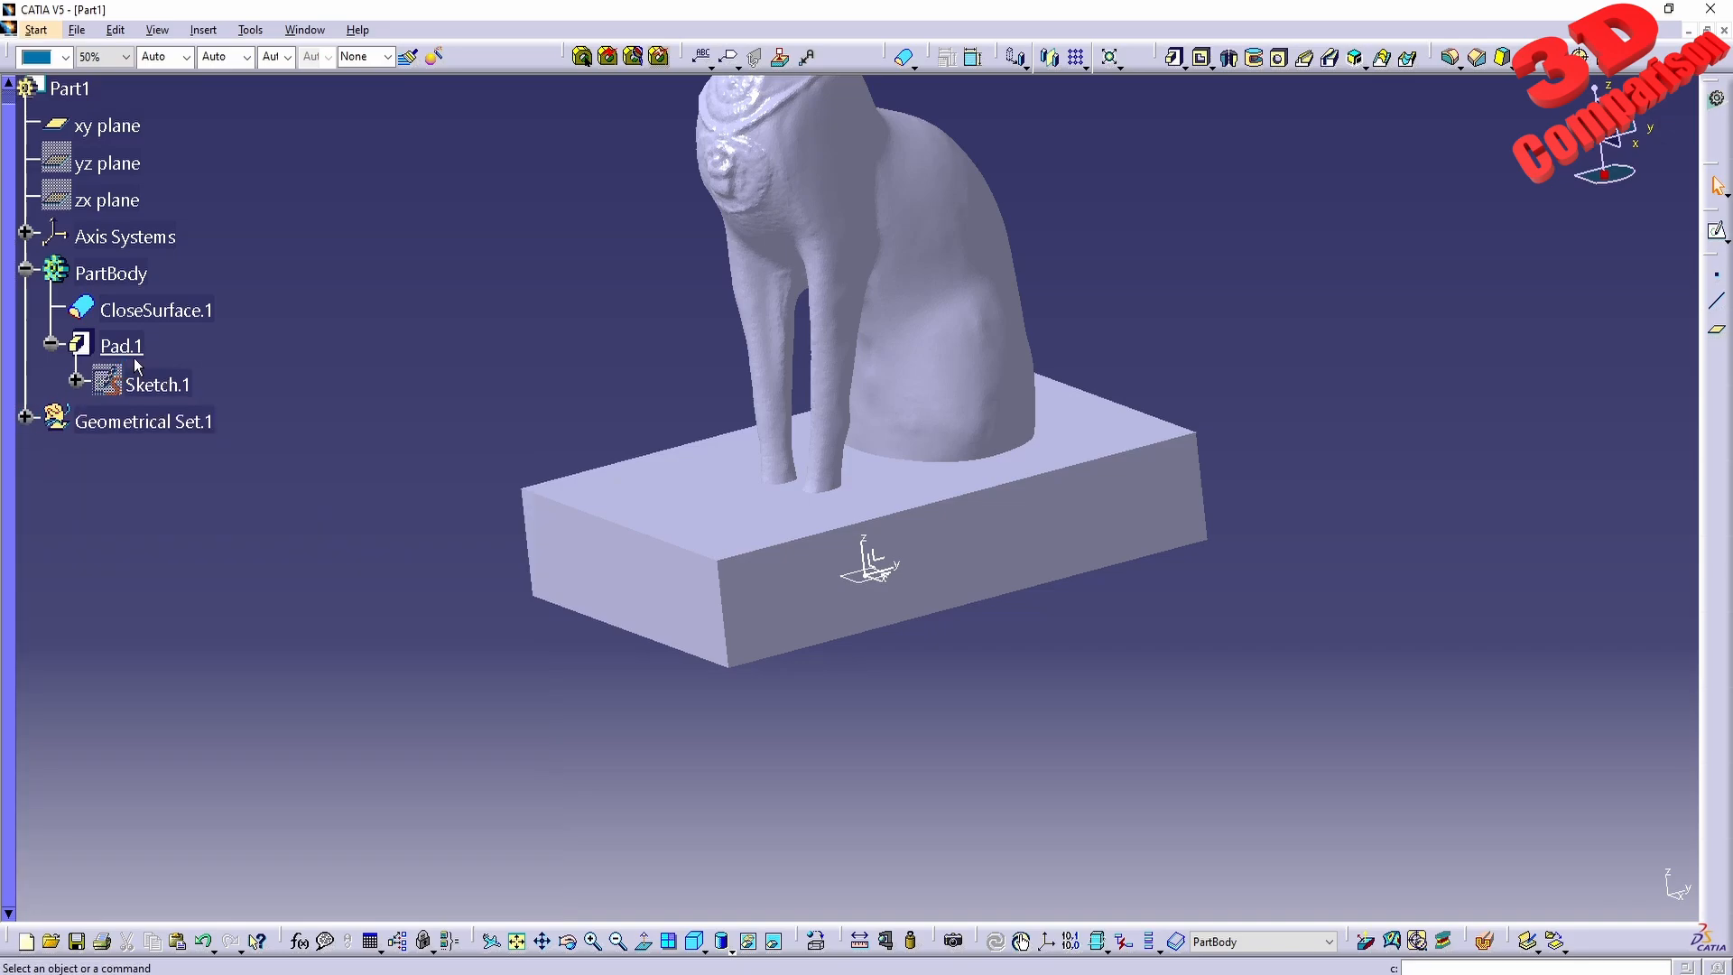
# Step: Delete the pad without its aggregated elements so that the rectangle sketch is kept
pyautogui.click(136, 359)
pyautogui.press('Delete')
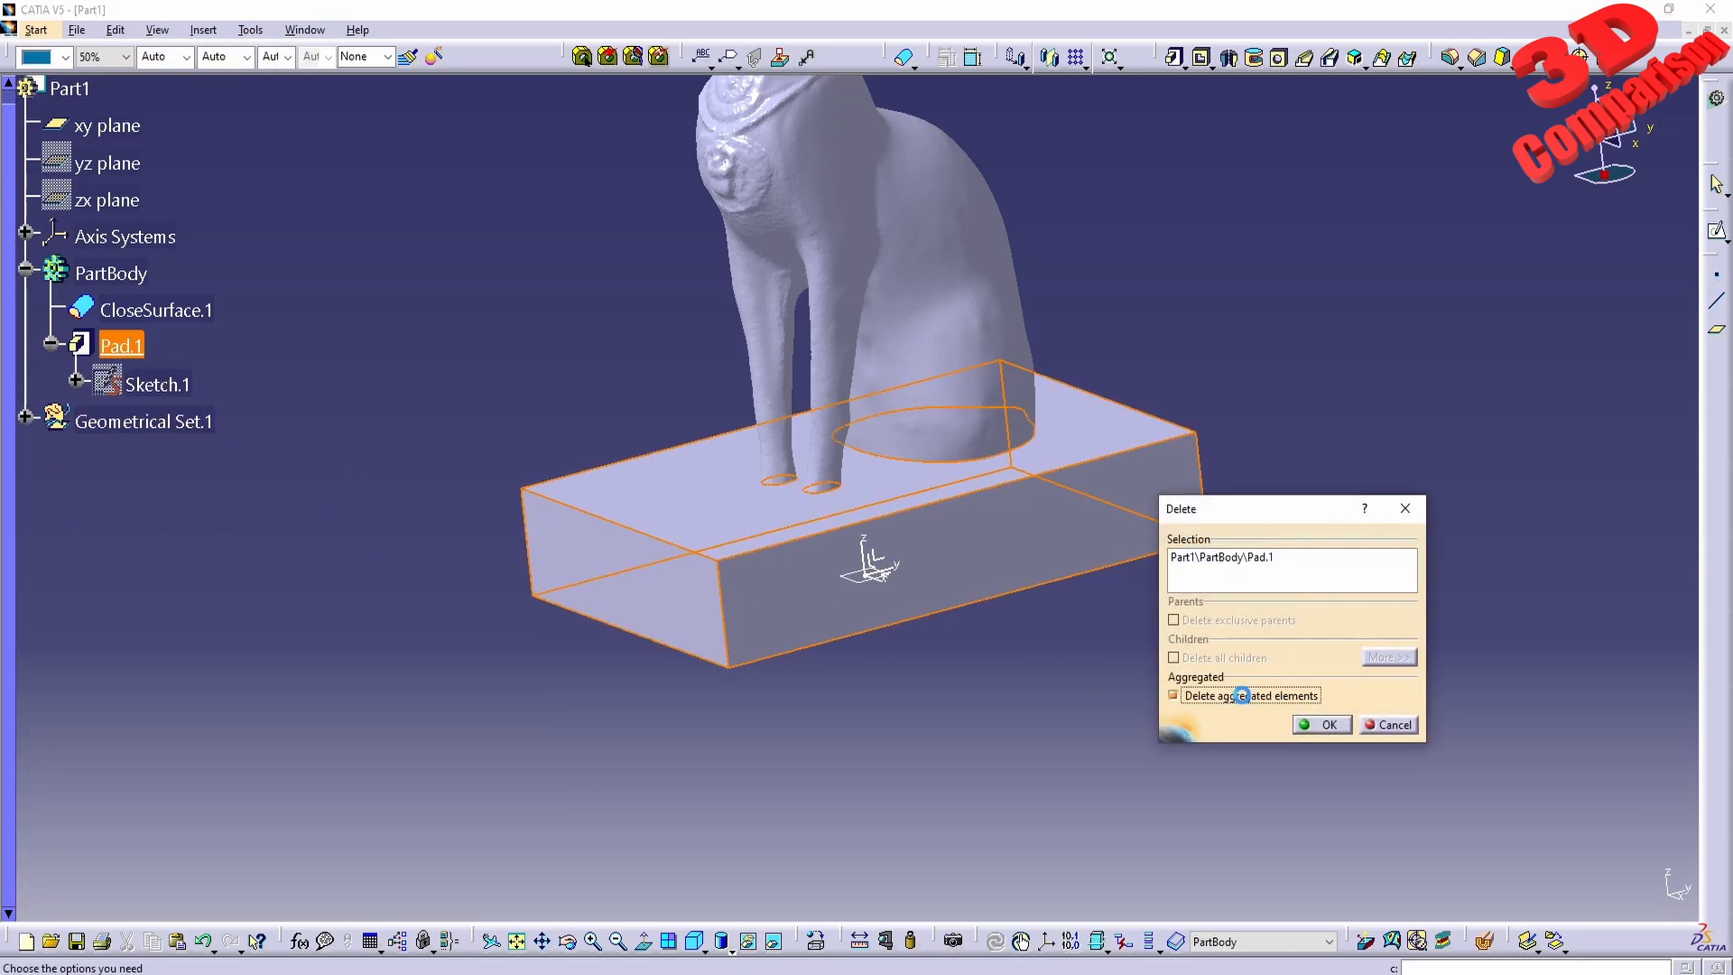
pyautogui.click(1242, 694)
pyautogui.click(1320, 724)
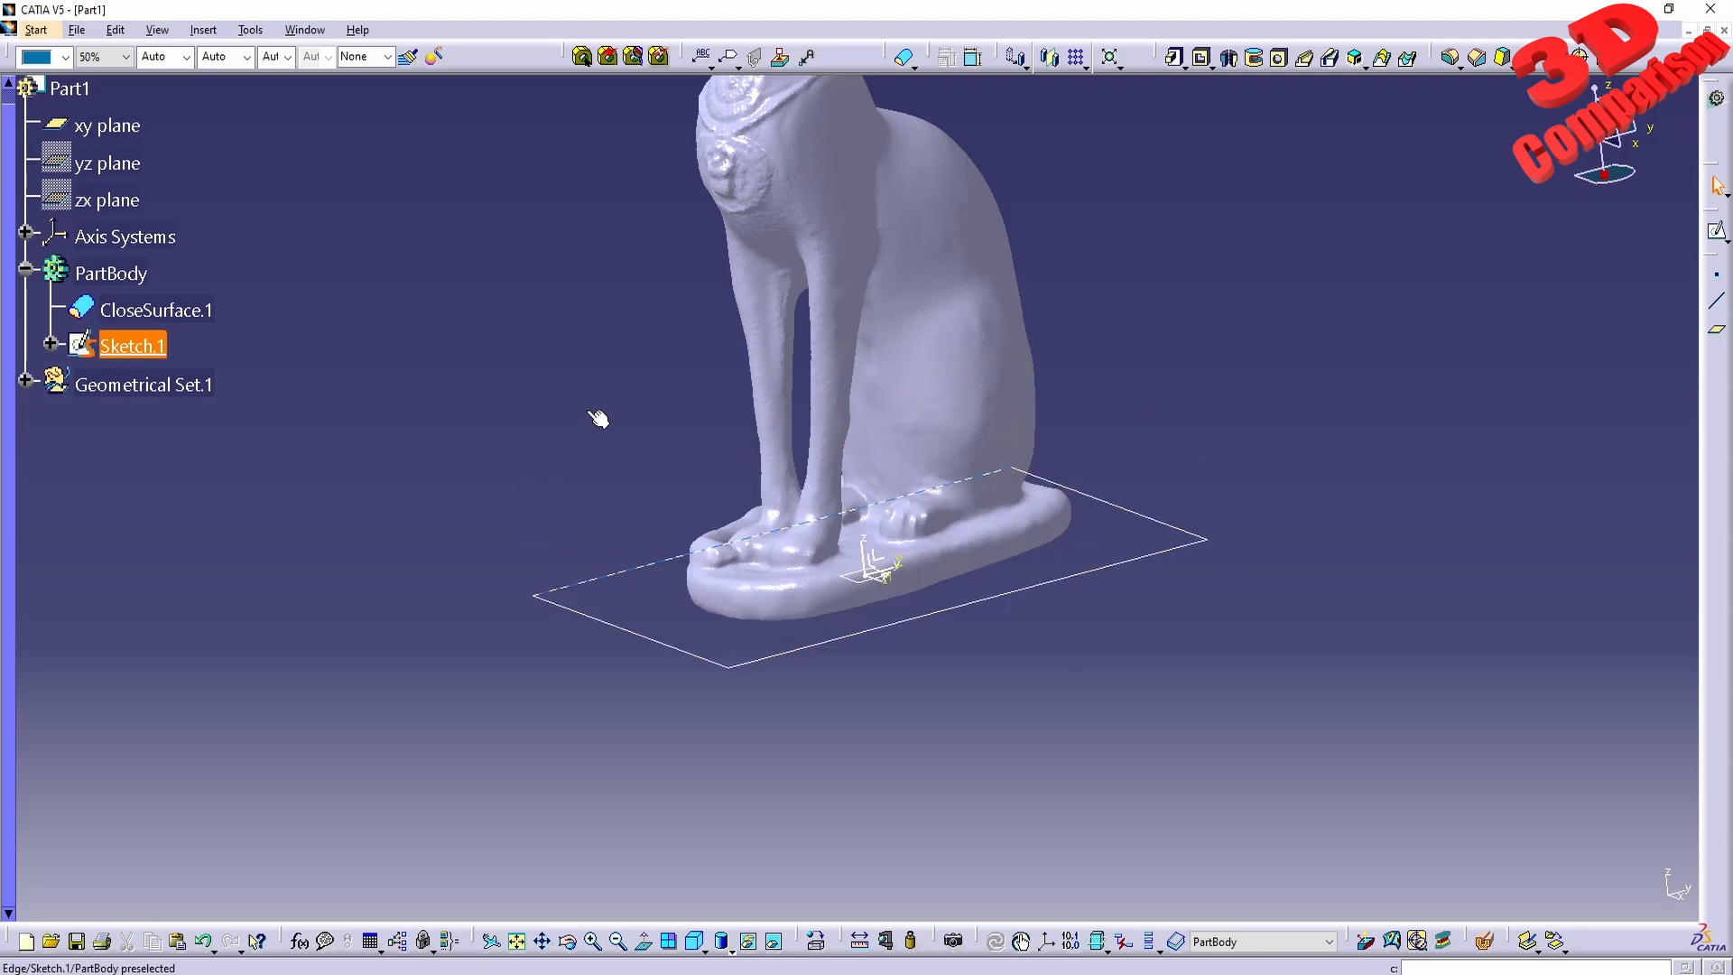
# Step: Cut the statue's base away with a 20 mm deep pocket from the rectangle sketch, reversing its direction
pyautogui.click(131, 346)
pyautogui.keyDown('ctrl'); pyautogui.click(155, 309); pyautogui.keyUp('ctrl')
pyautogui.click(1202, 58)
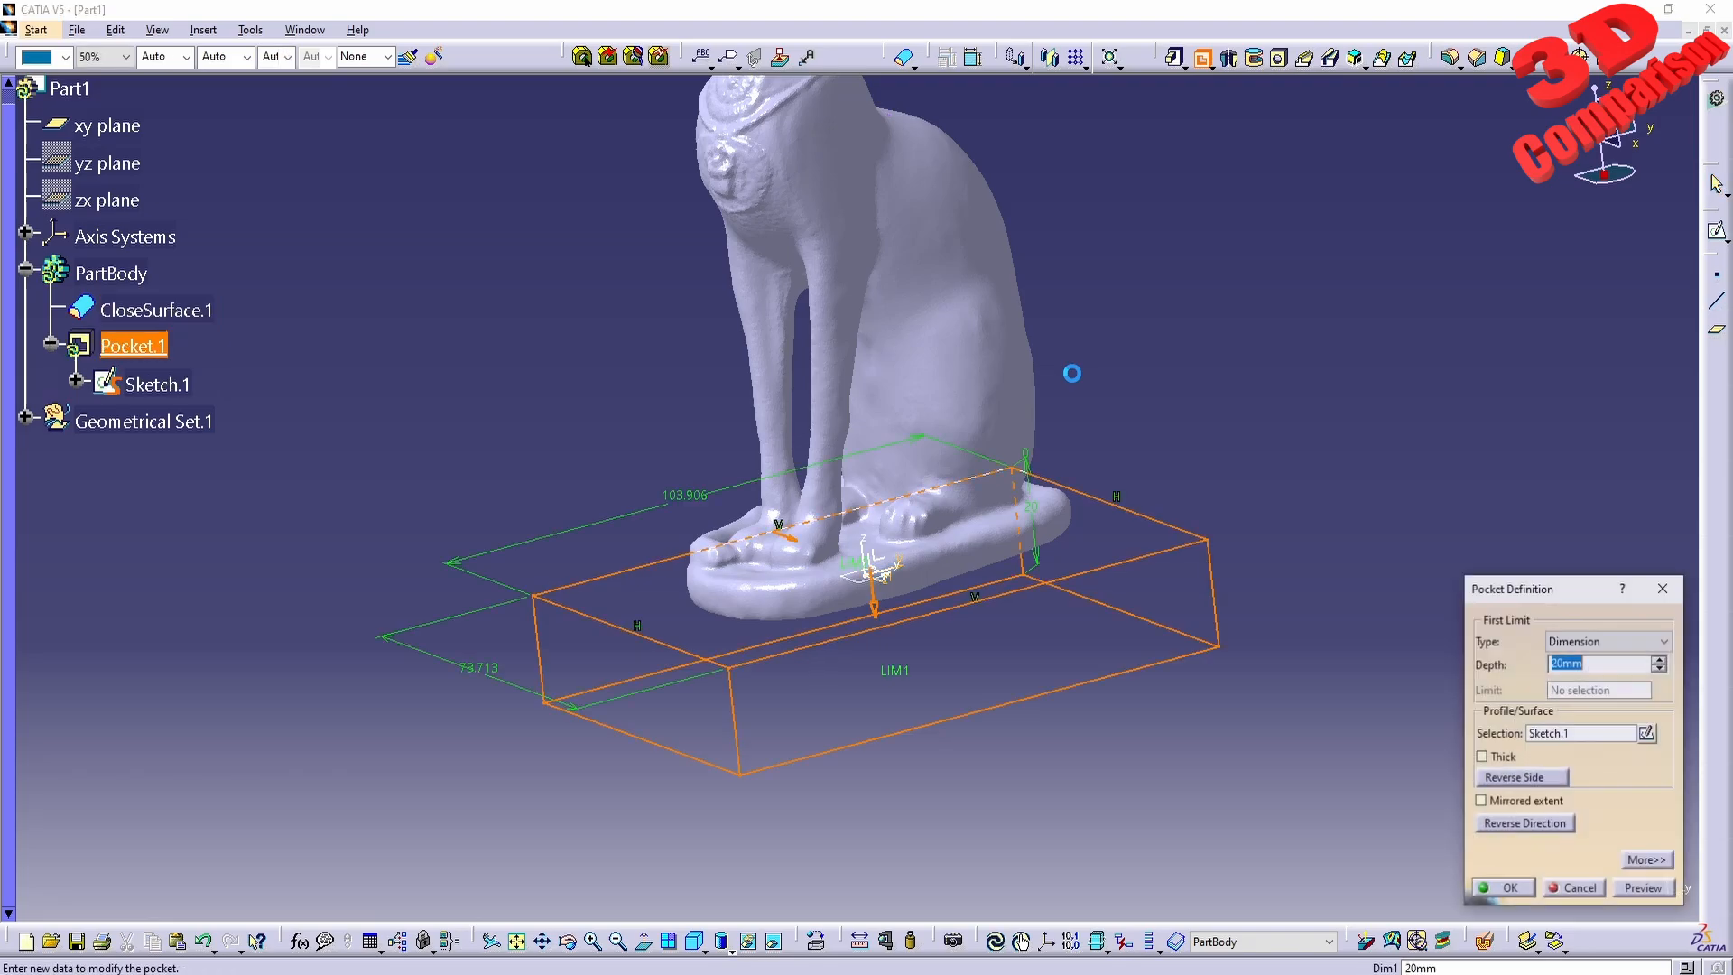
pyautogui.click(1541, 824)
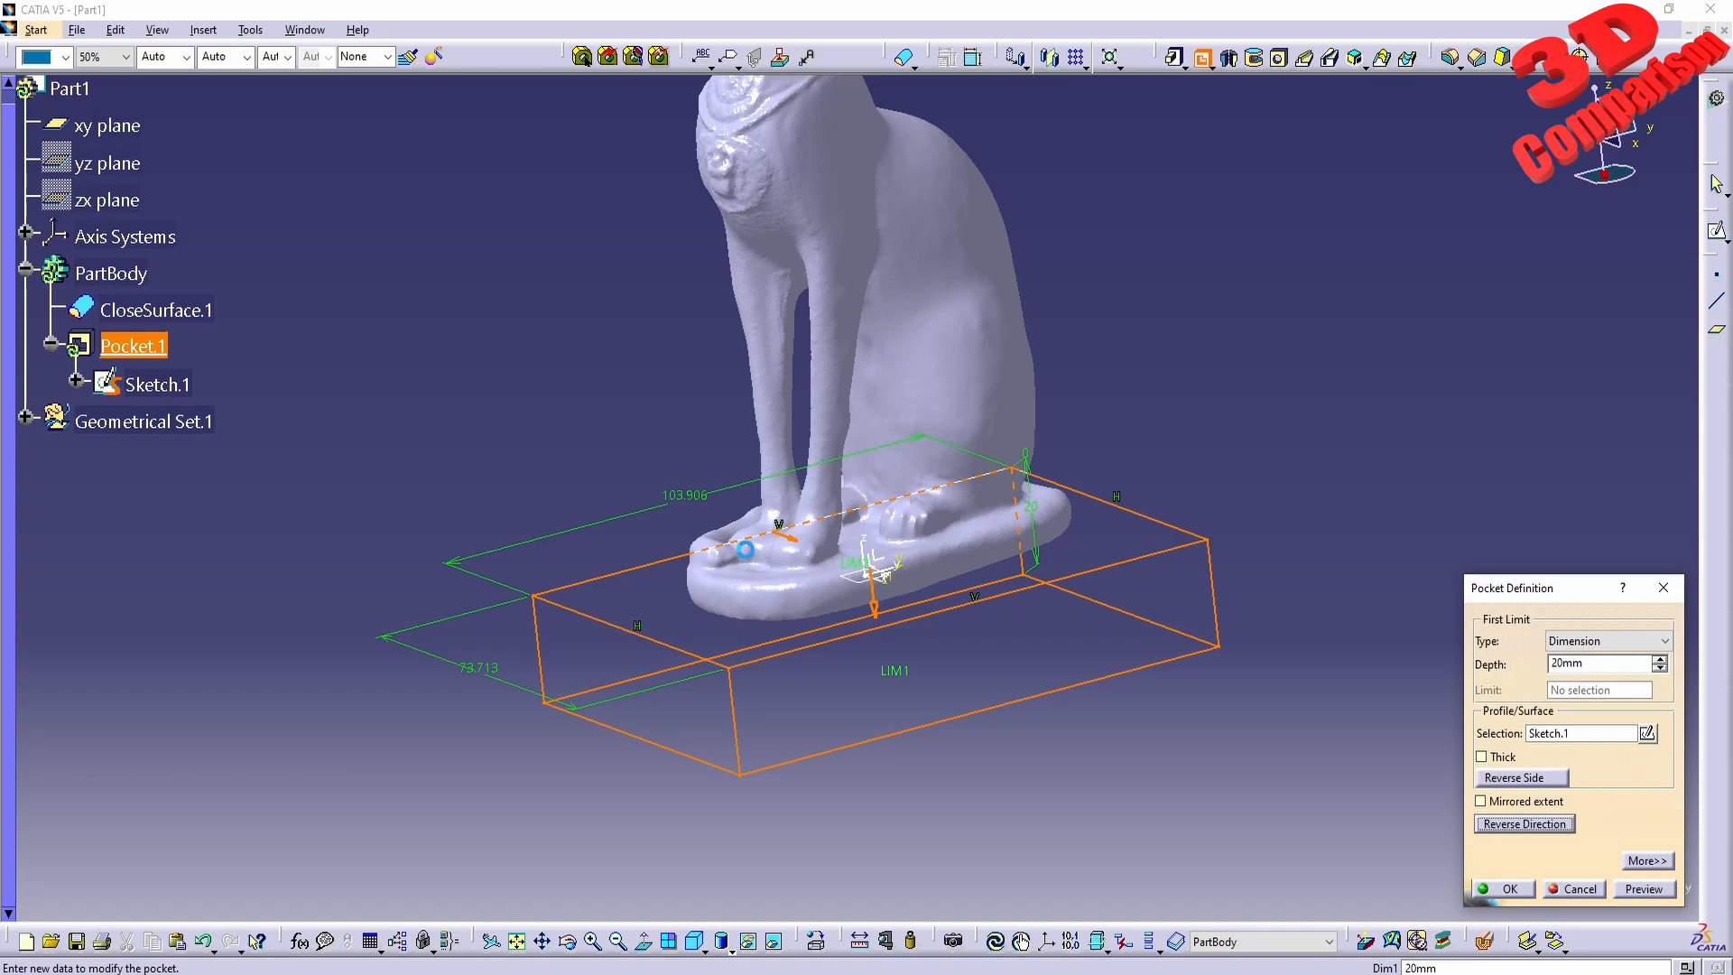
pyautogui.press('Return')
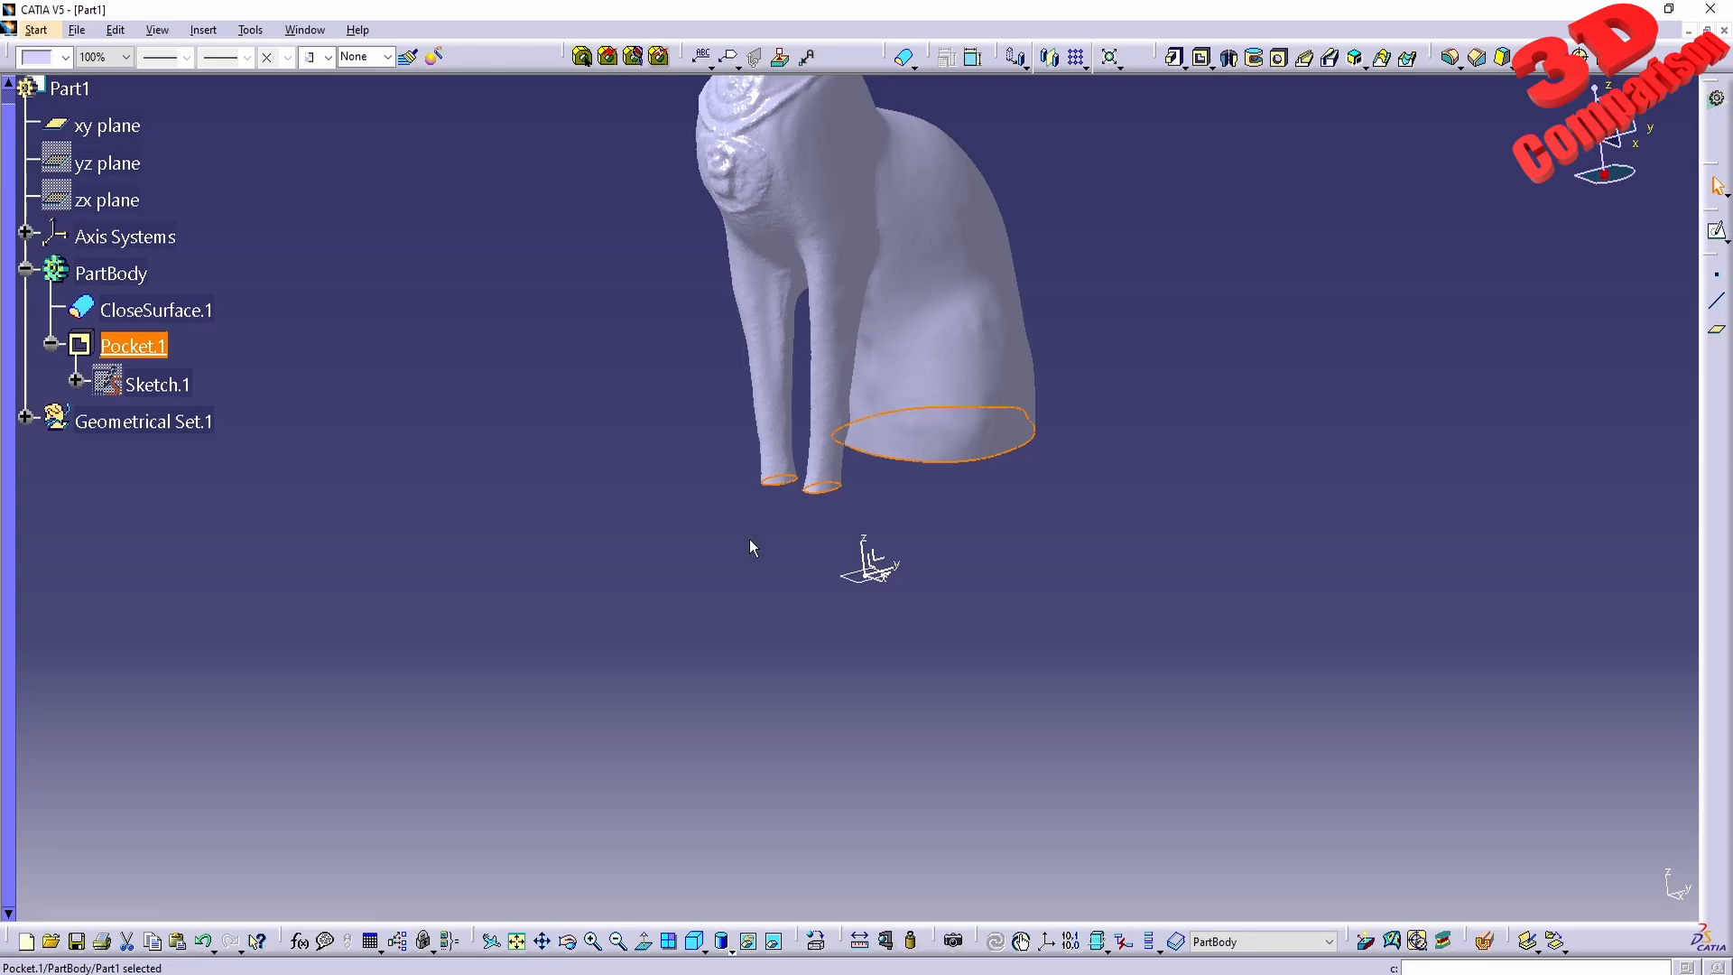
pyautogui.moveTo(679, 386); pyautogui.dragTo(747, 602, button='middle')
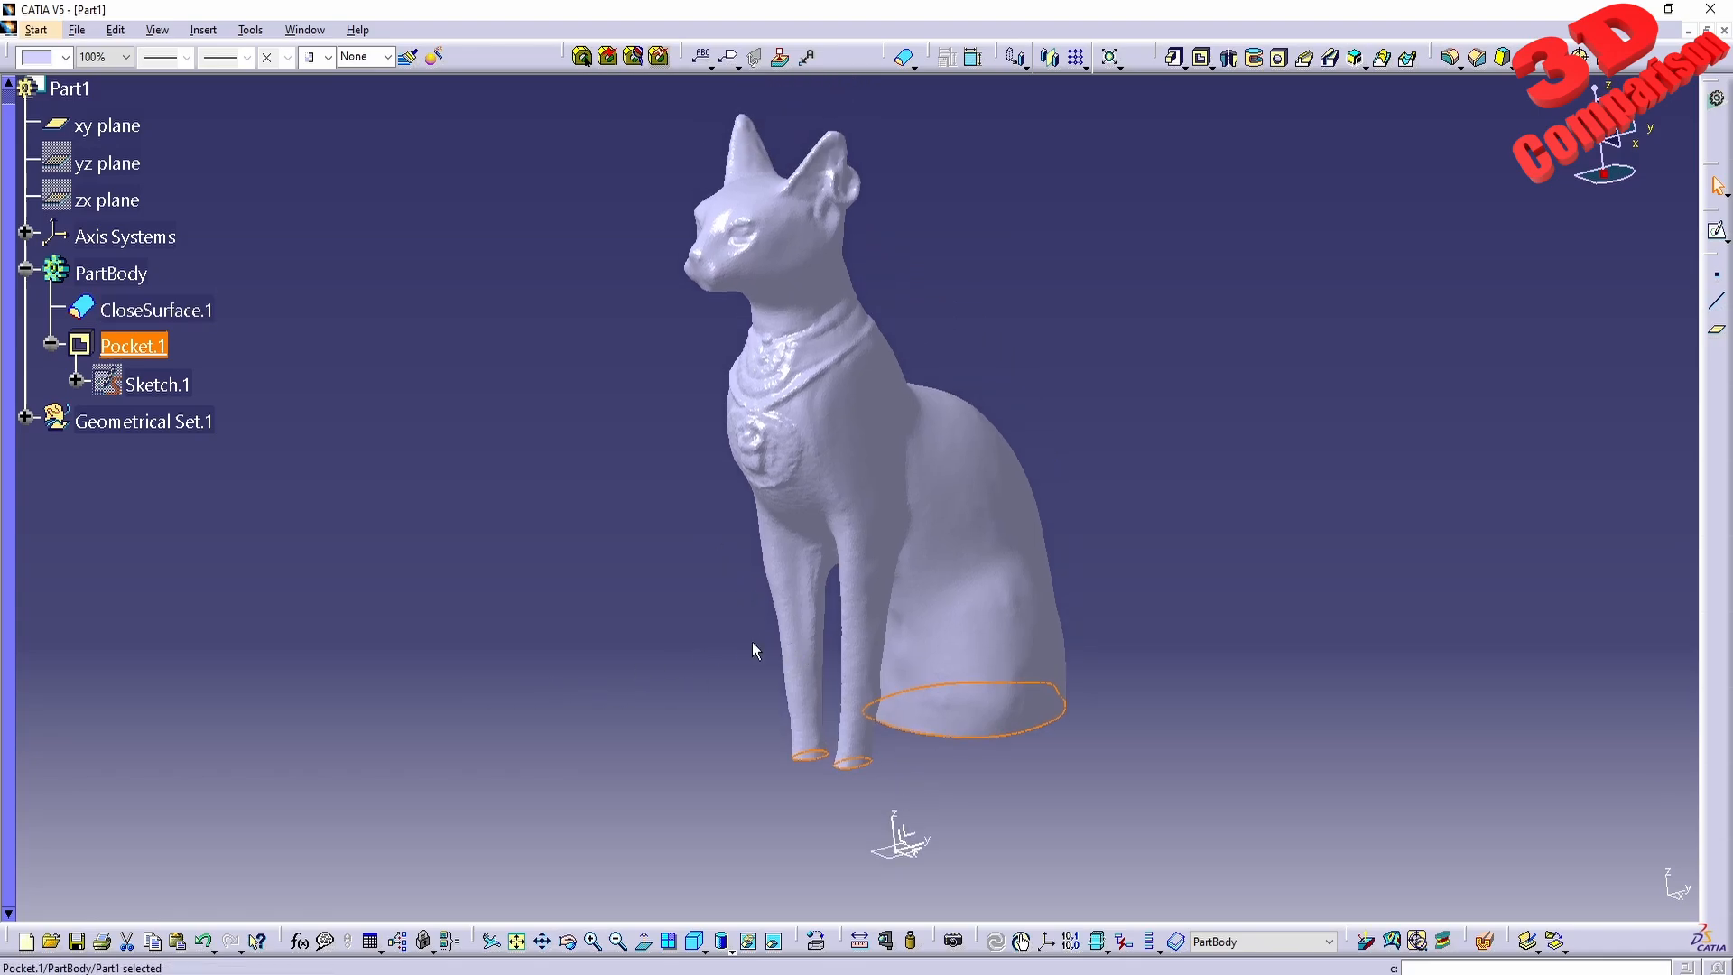
pyautogui.moveTo(929, 707); pyautogui.dragTo(826, 521, button='middle')
pyautogui.moveTo(773, 666); pyautogui.dragTo(866, 623, button='middle')
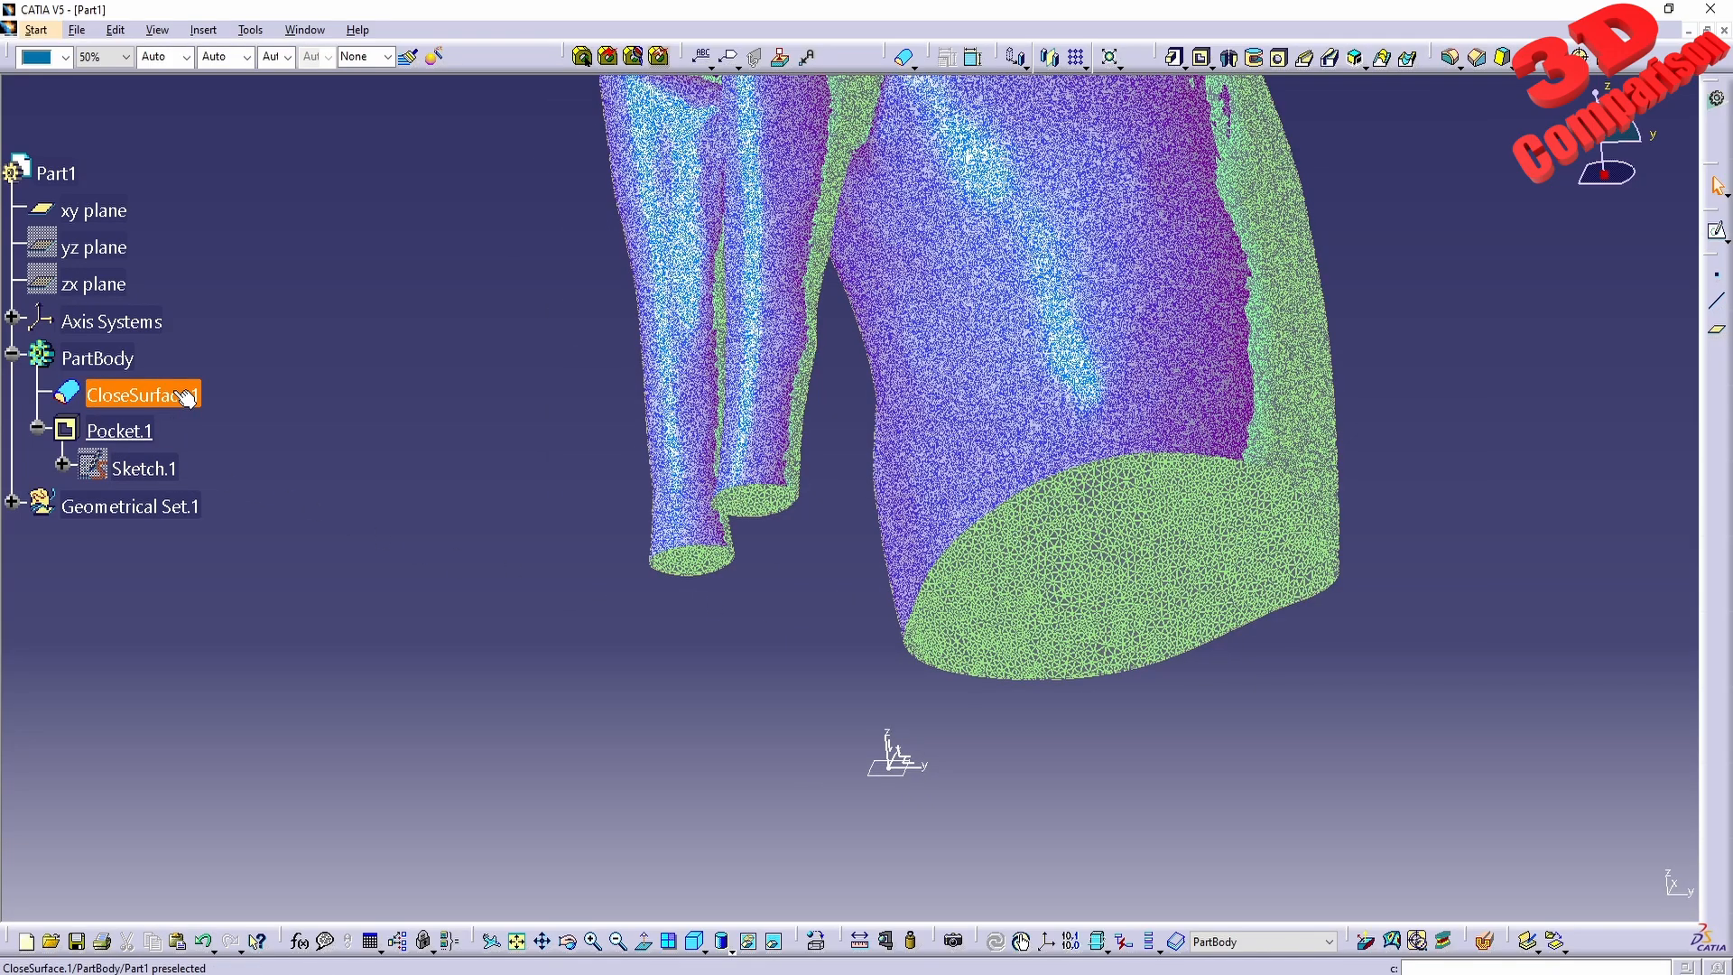
# Step: Look through the operations available for the CloseSurface.1 feature and inspect the trimmed statue from the side
pyautogui.click(171, 393)
pyautogui.rightClick(172, 393)
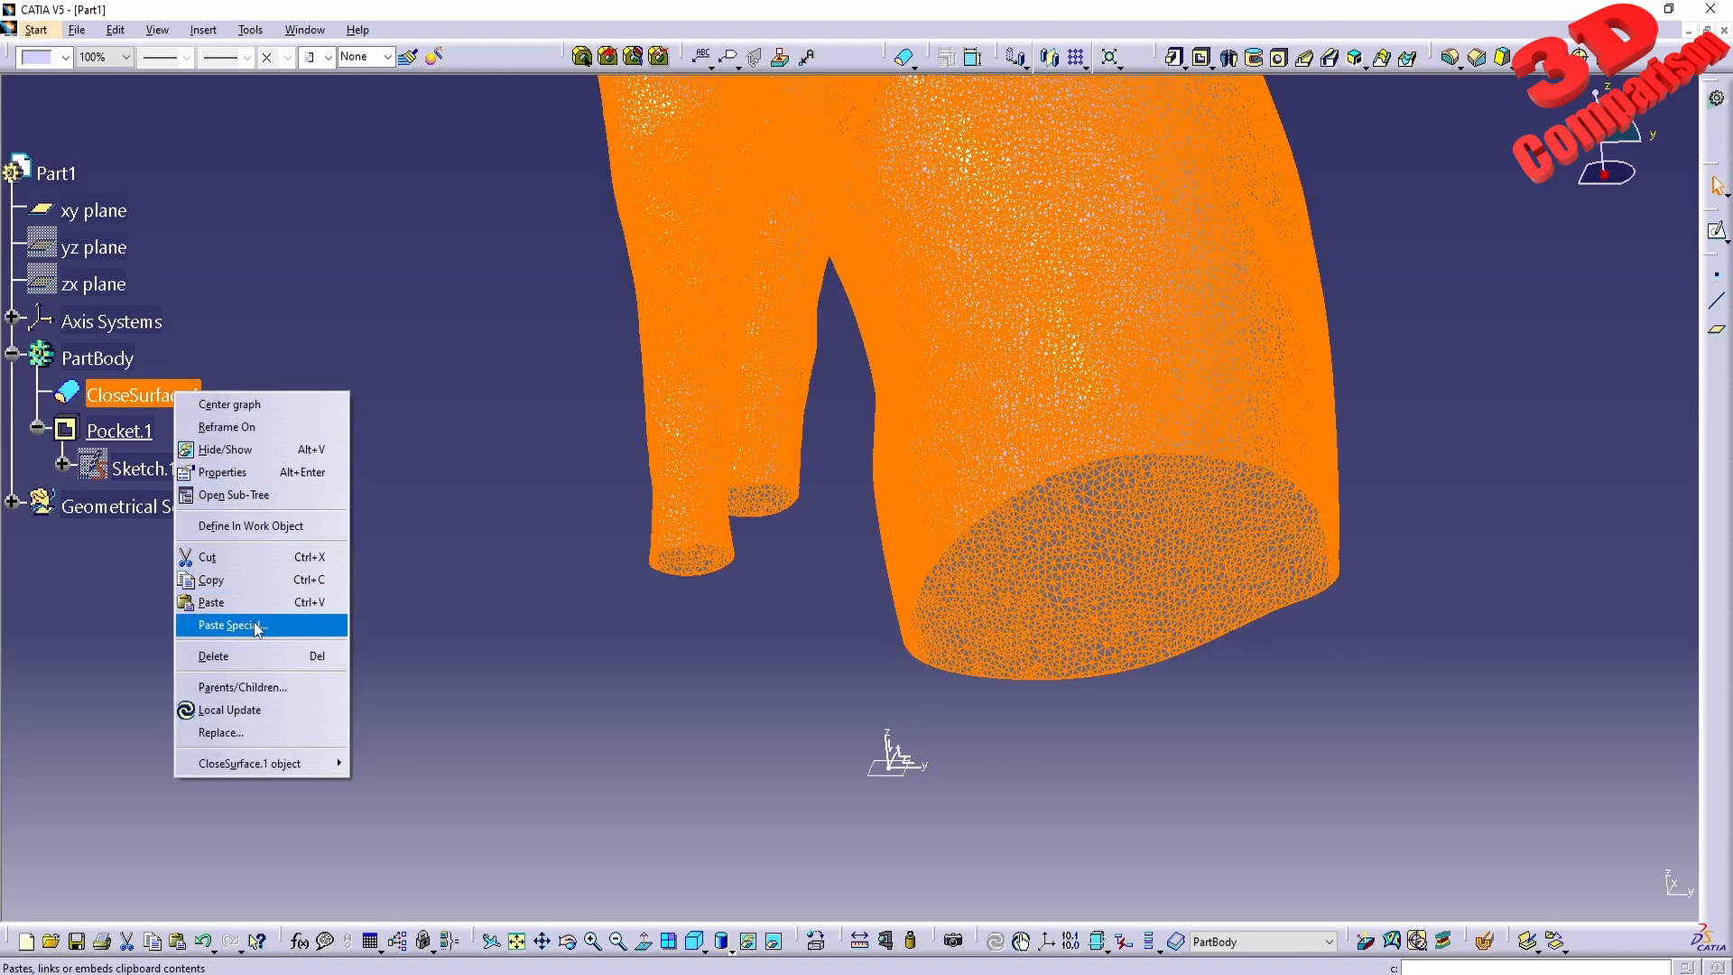
pyautogui.click(451, 625)
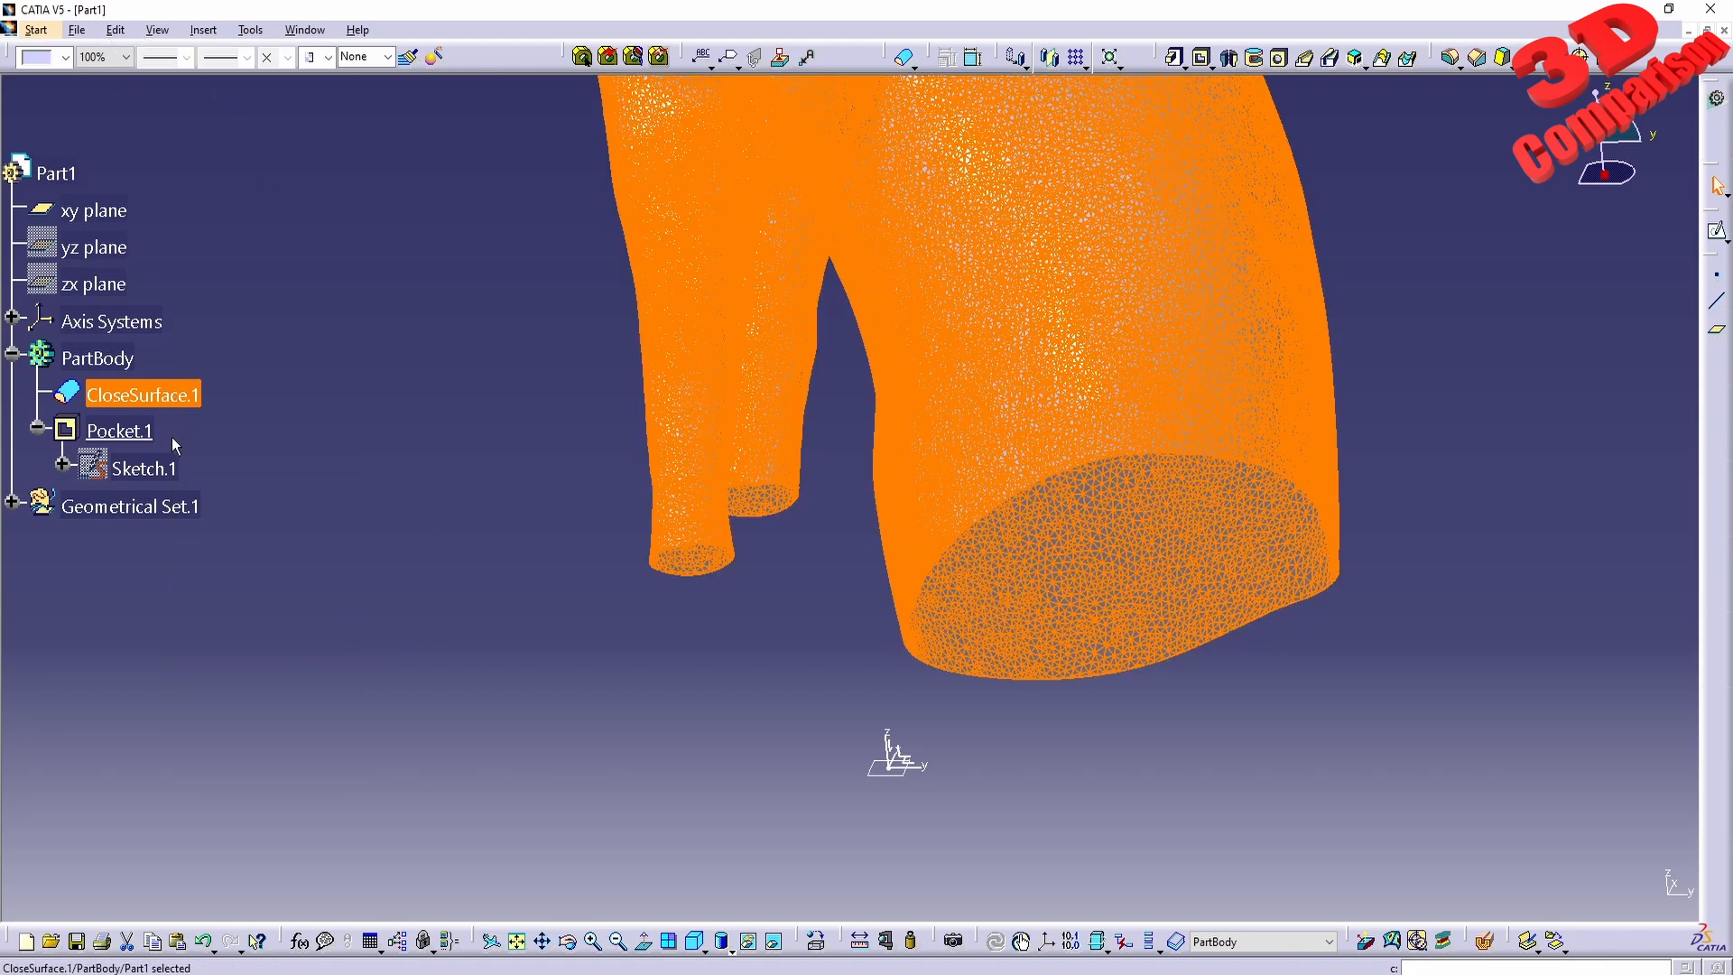
pyautogui.rightClick(164, 391)
pyautogui.click(174, 406)
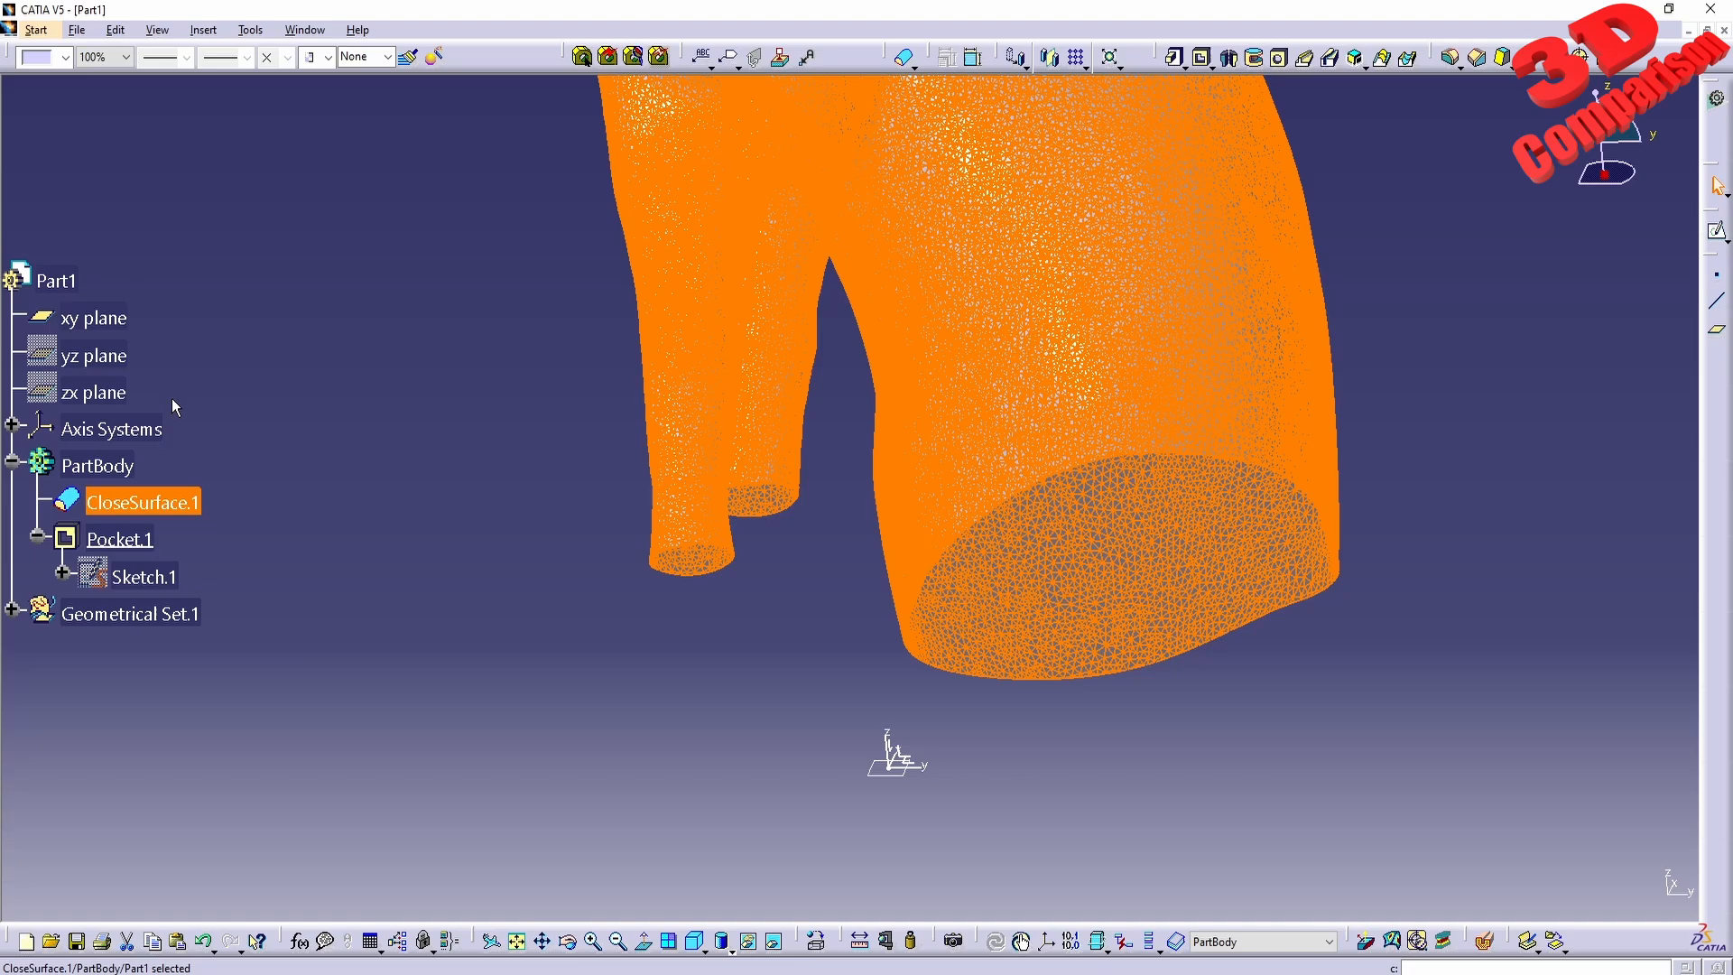
pyautogui.rightClick(191, 499)
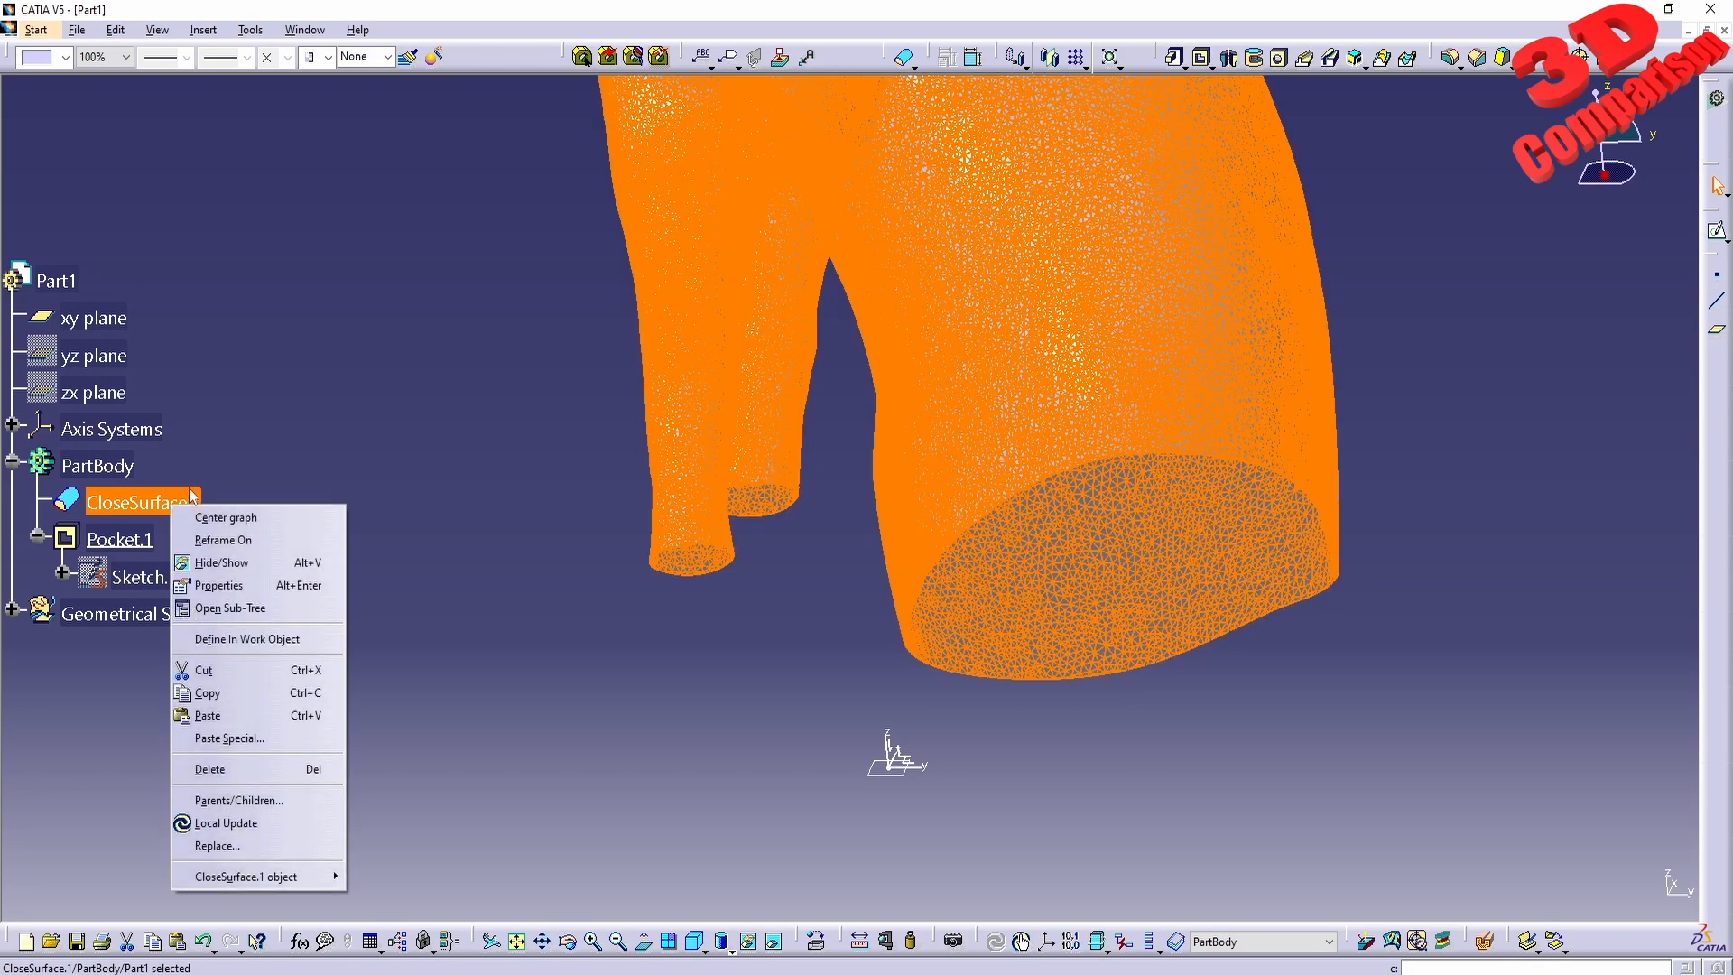
pyautogui.click(223, 693)
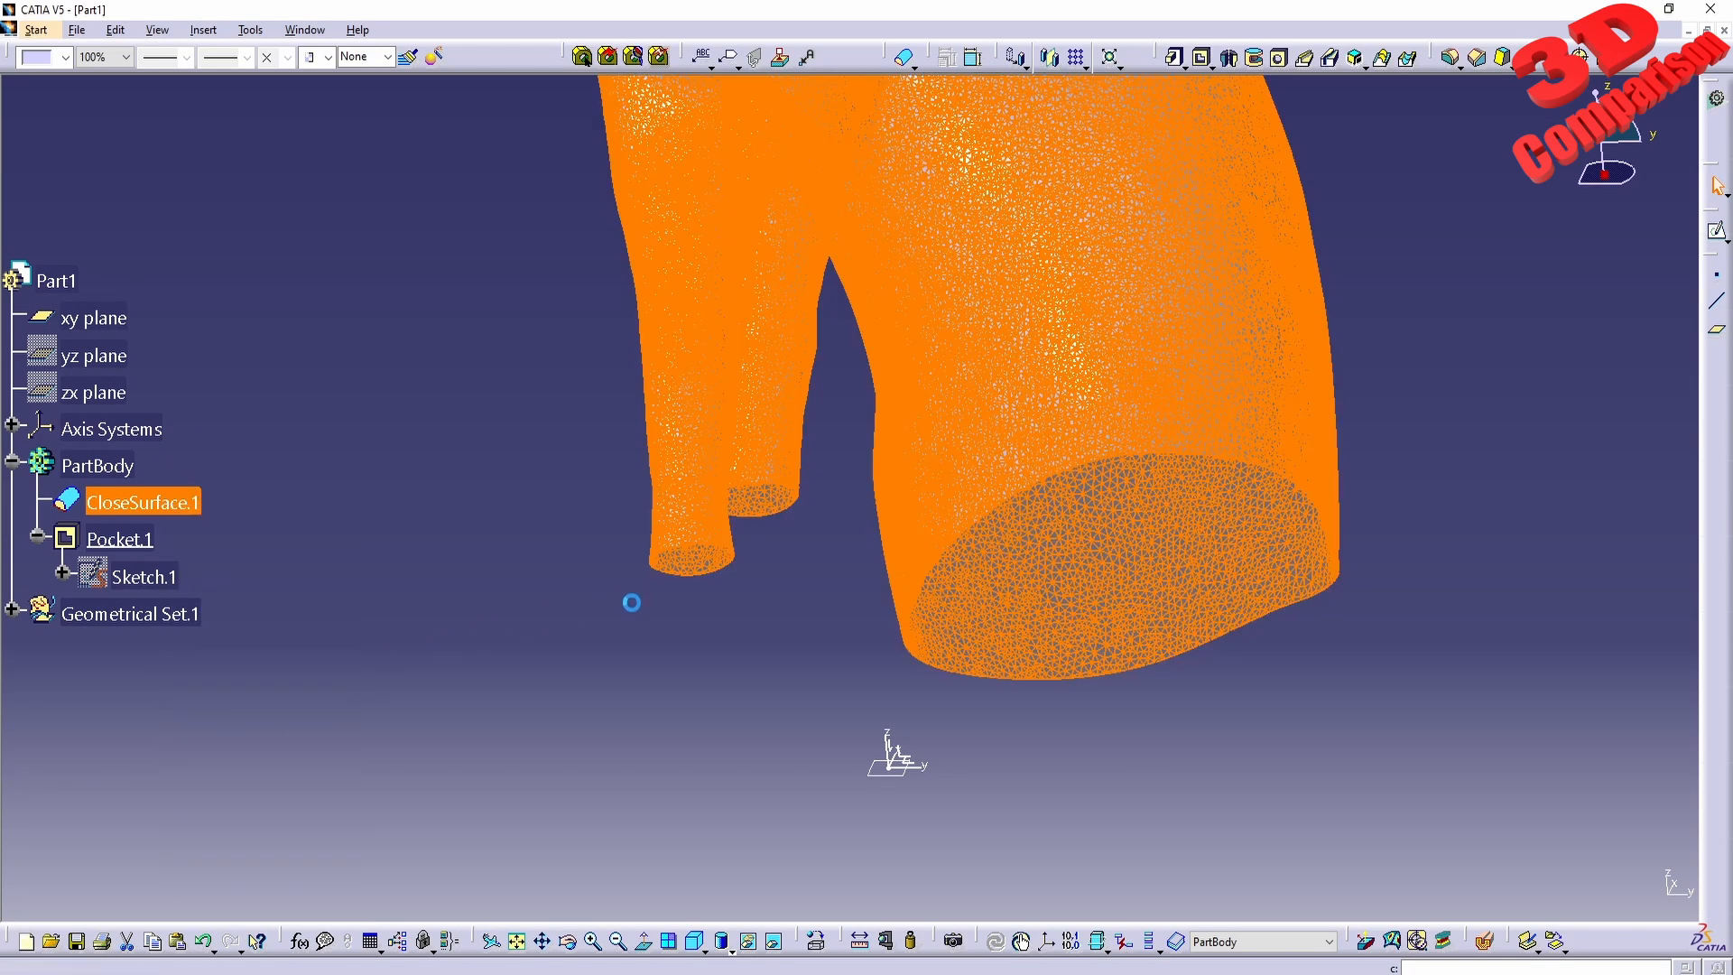
pyautogui.click(553, 615)
pyautogui.click(145, 495)
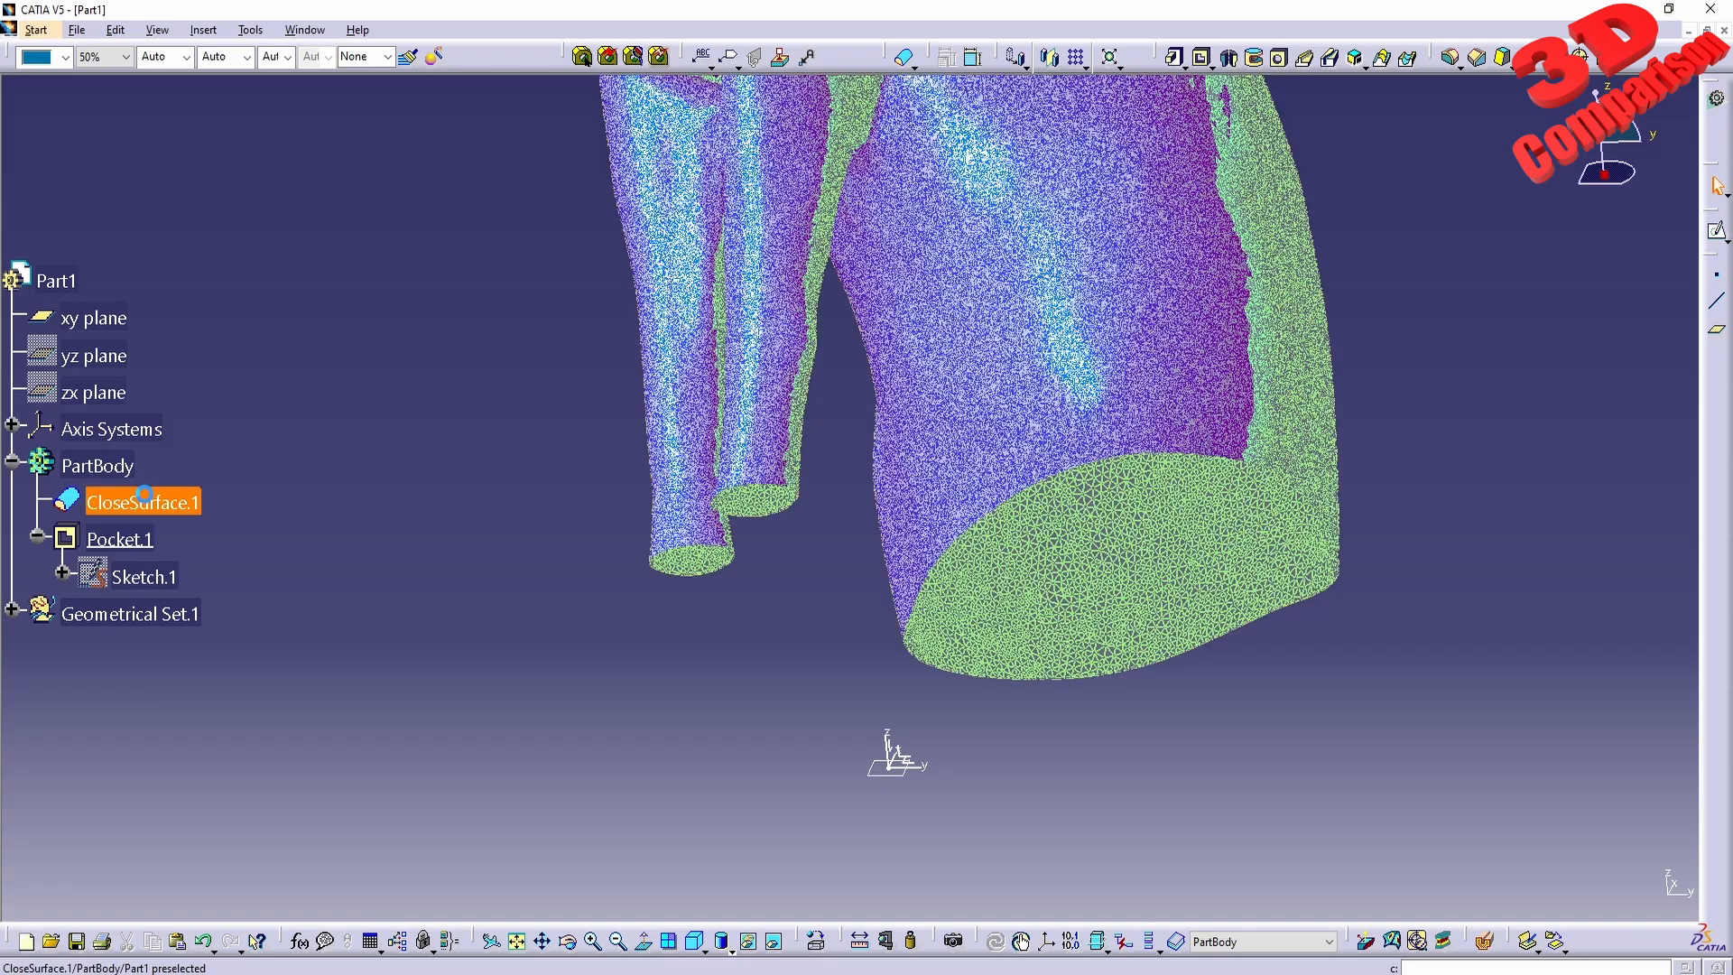
pyautogui.click(68, 637)
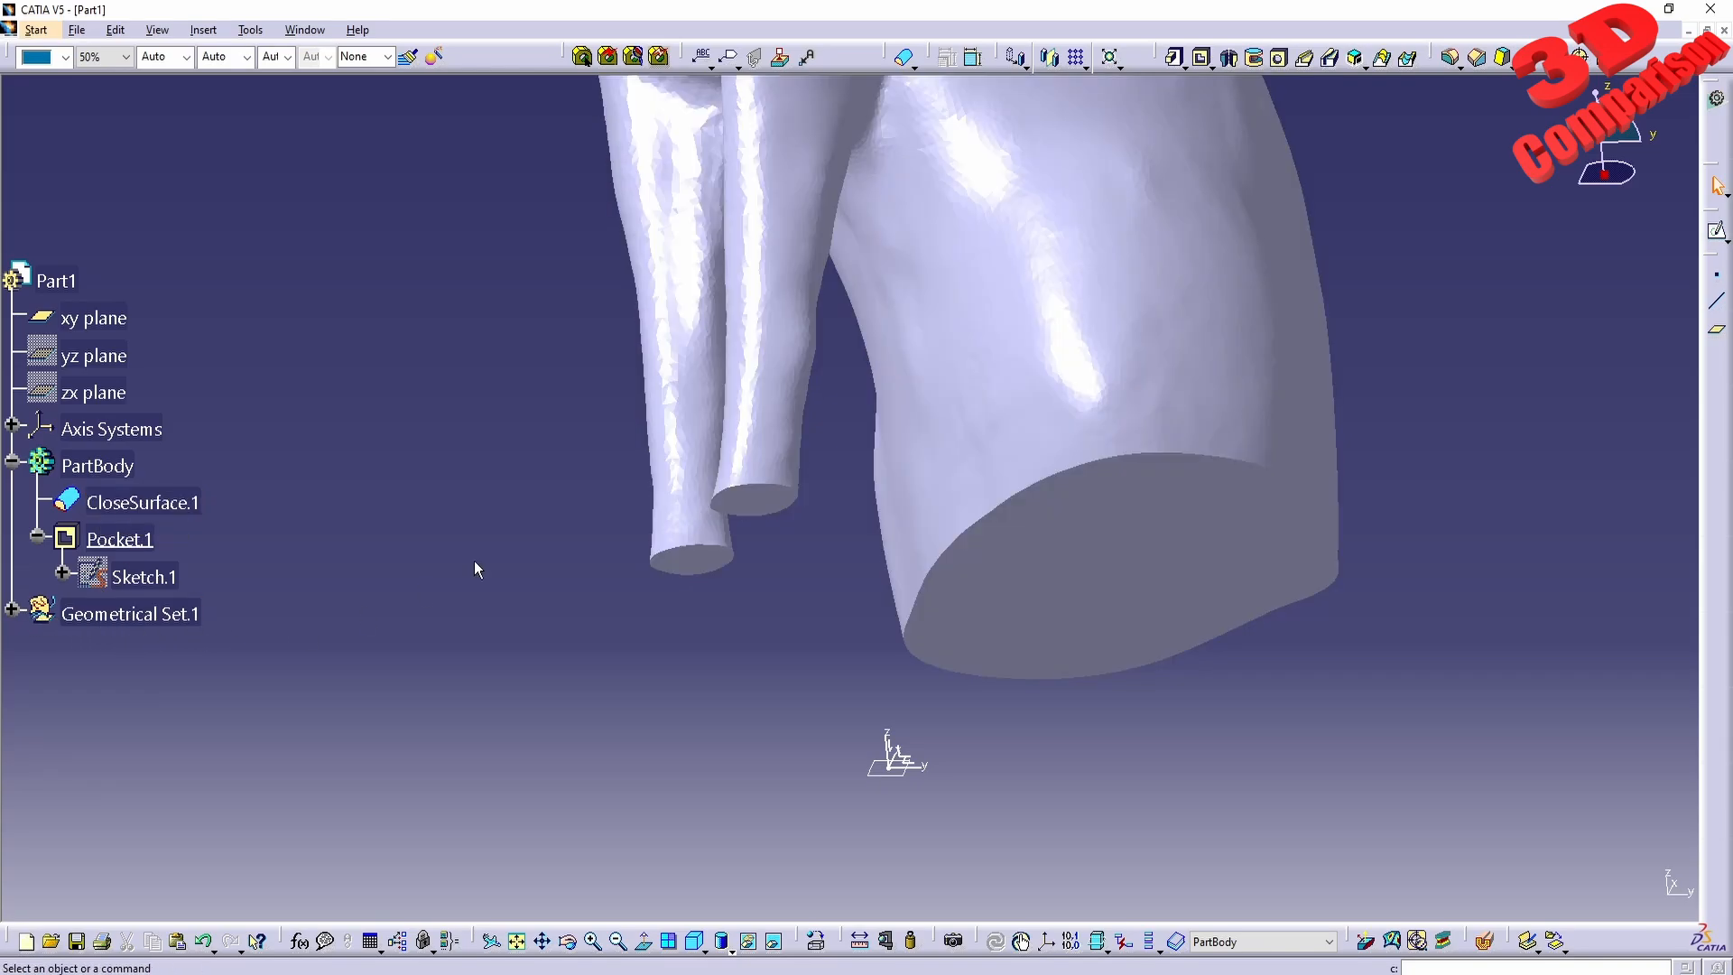
pyautogui.moveTo(773, 303); pyautogui.dragTo(717, 614, button='middle')
pyautogui.moveTo(719, 327); pyautogui.dragTo(893, 565, button='middle')
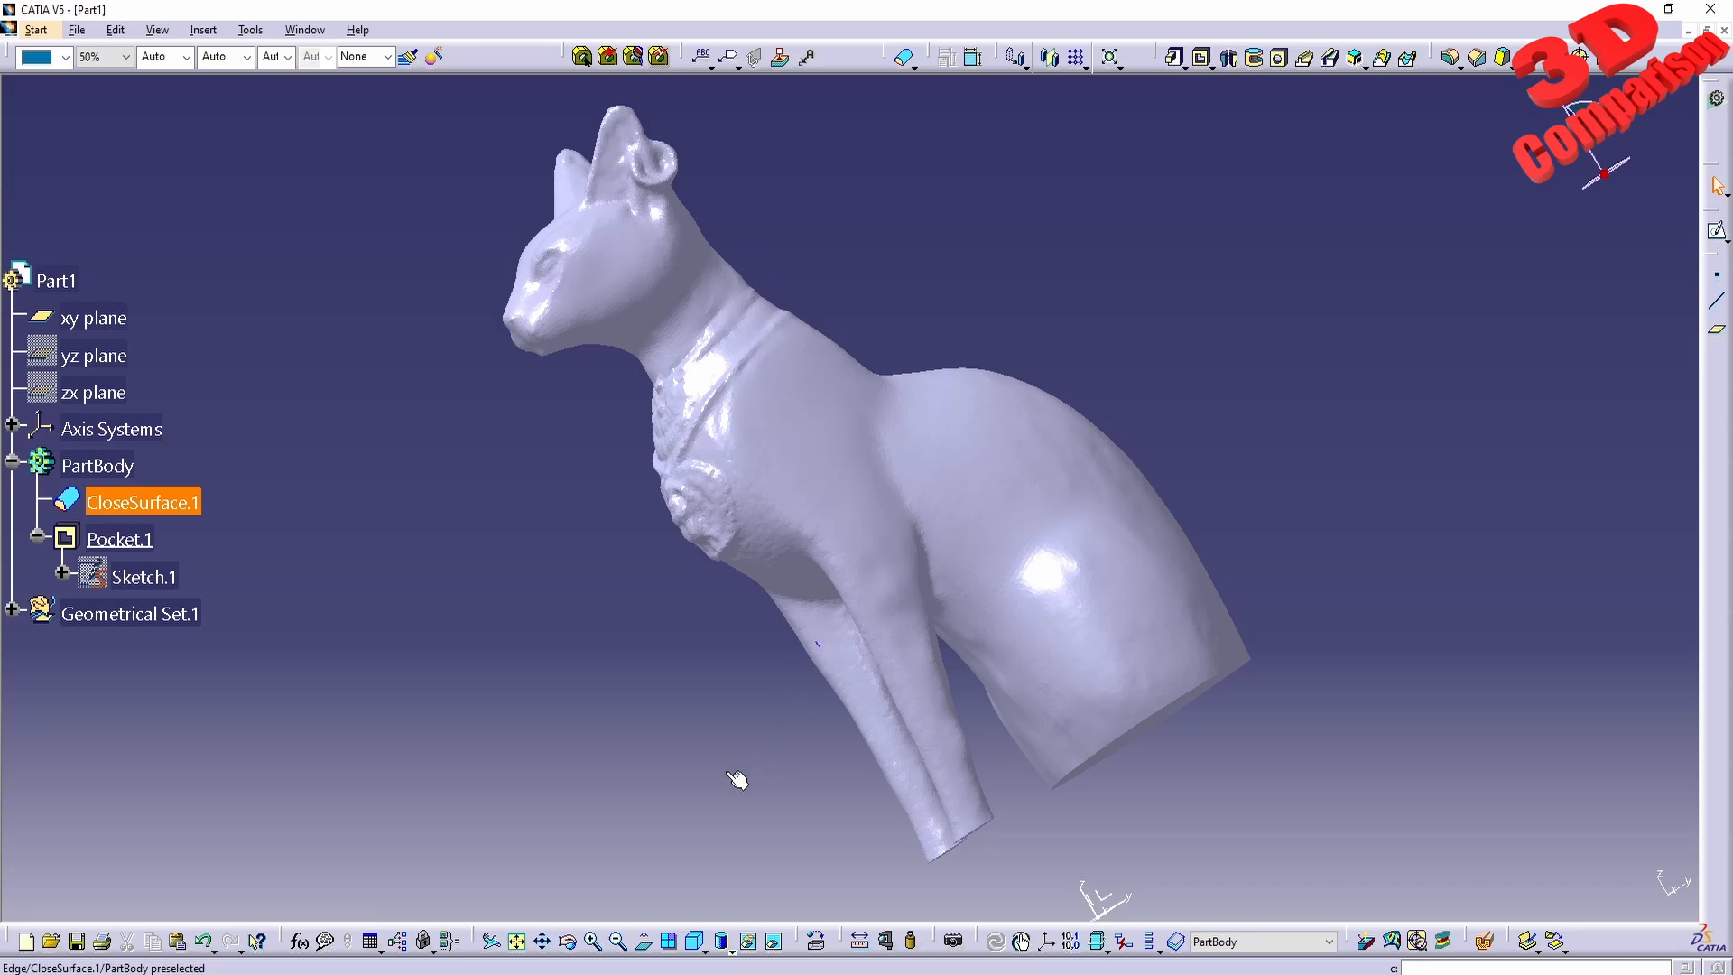
pyautogui.moveTo(631, 909); pyautogui.dragTo(153, 558)
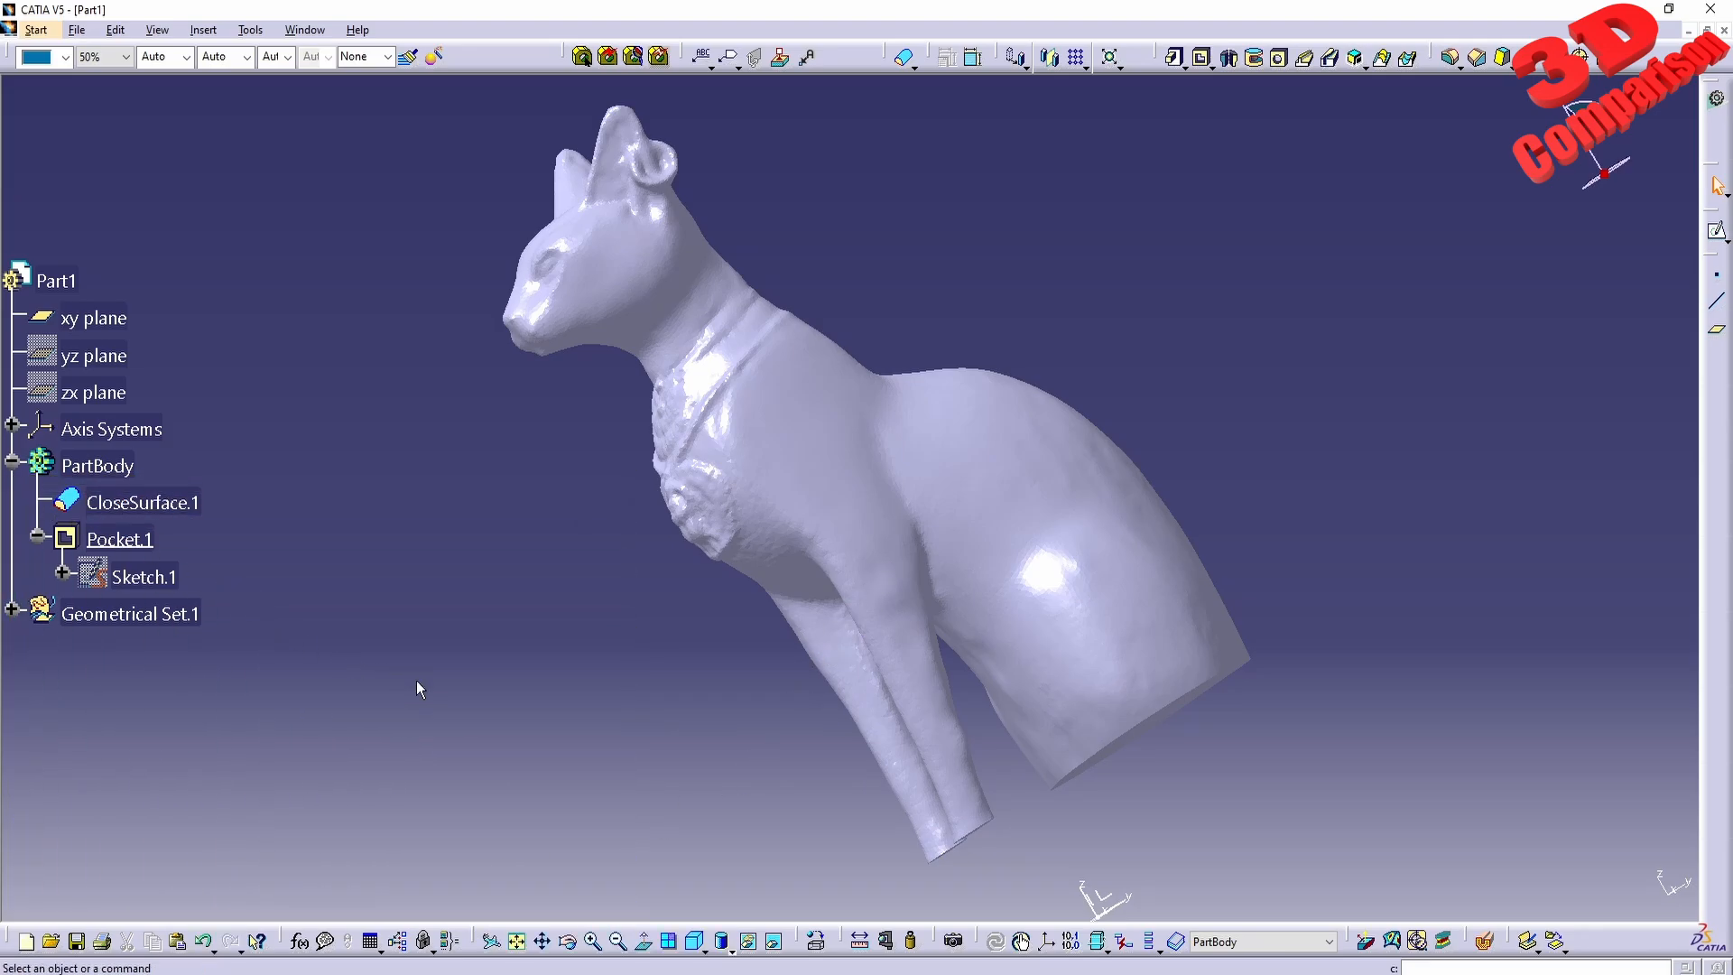